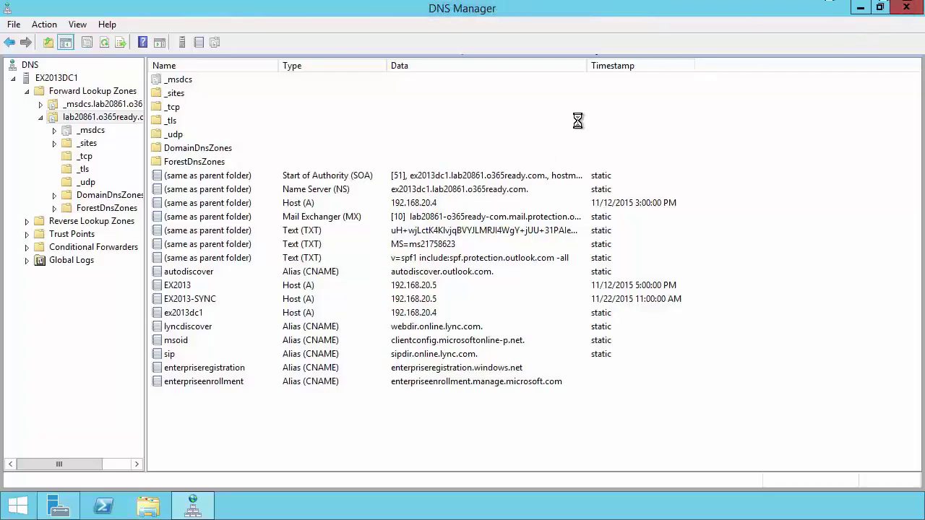
Close the DNS Manager window, leaving the Server Manager Dashboard showing
{"action": "left_click", "coordinate": [909, 10]}
Close Server Manager and switch to the EX2013-SYNC remote session showing This PC
{"action": "left_click", "coordinate": [896, 10]}
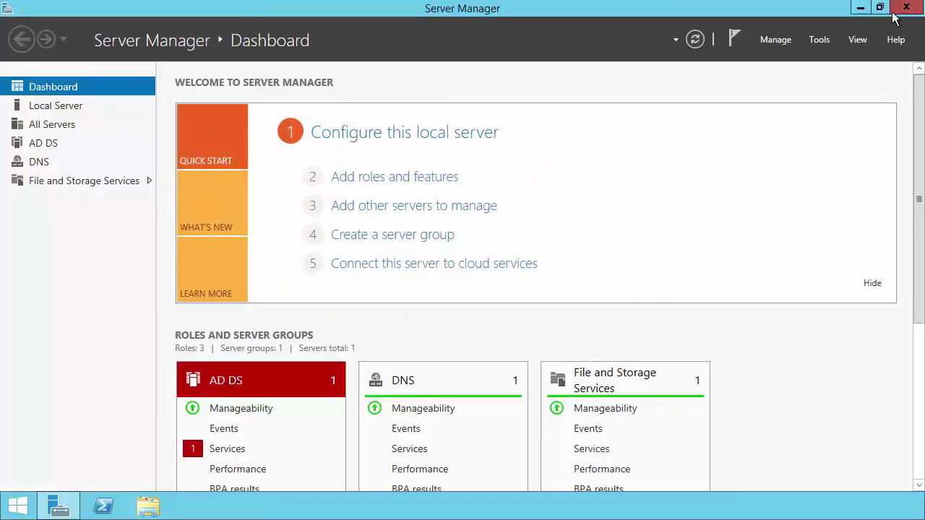
{"action": "mouse_move", "coordinate": [555, 2]}
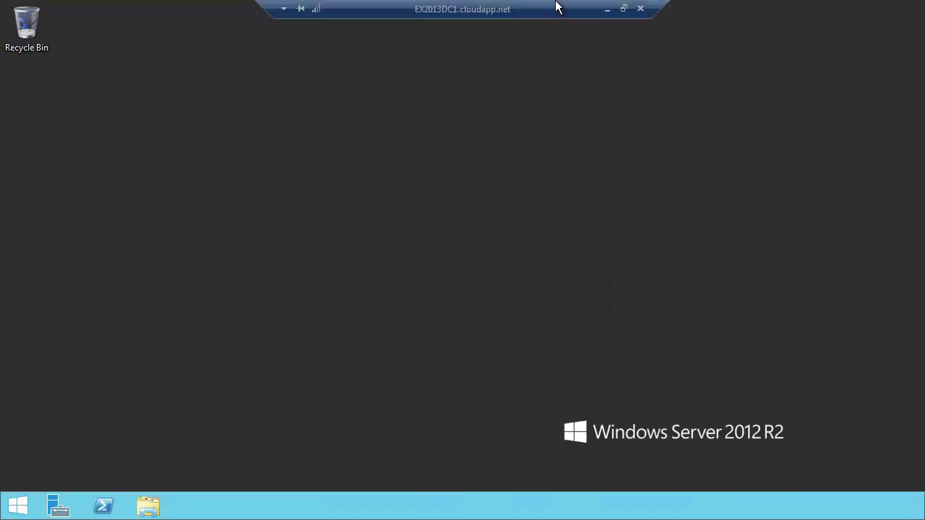
{"action": "left_click", "coordinate": [603, 10]}
{"action": "mouse_move", "coordinate": [423, 506]}
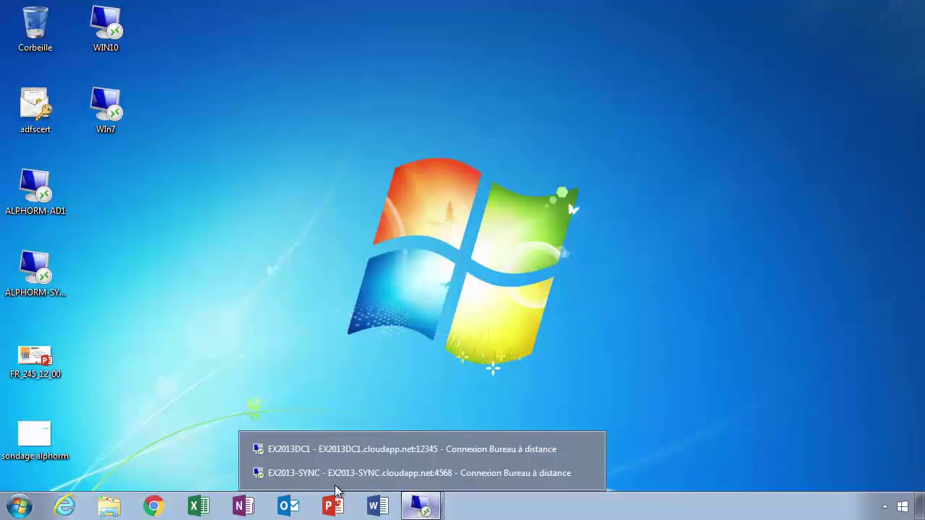
{"action": "left_click", "coordinate": [322, 480]}
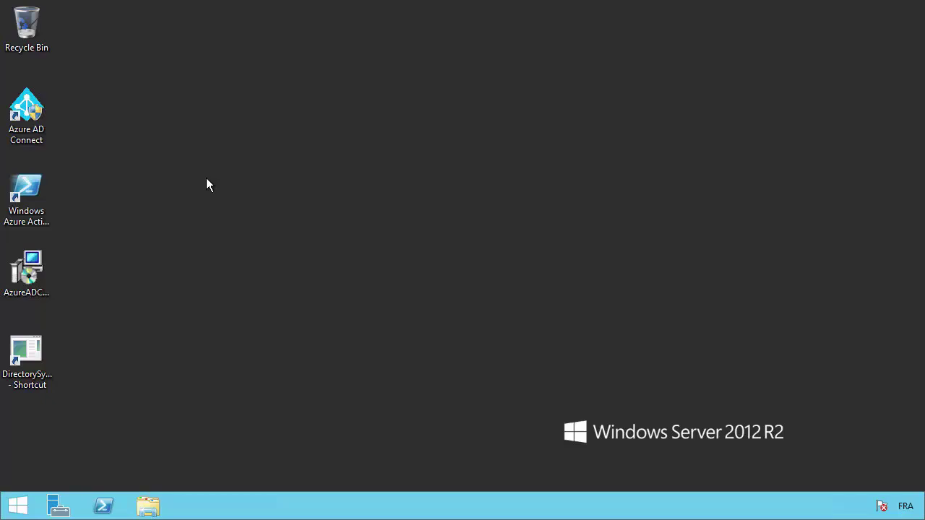
{"action": "left_click", "coordinate": [609, 10]}
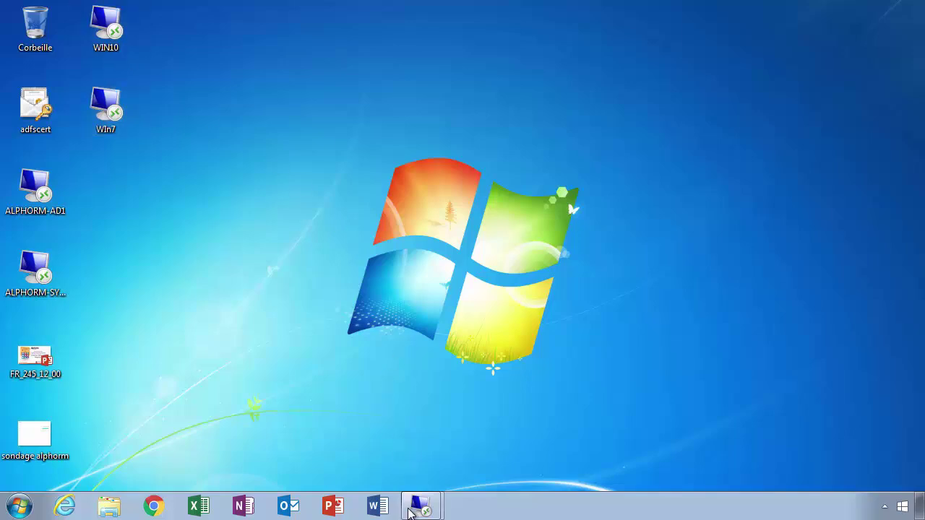
{"action": "mouse_move", "coordinate": [425, 511]}
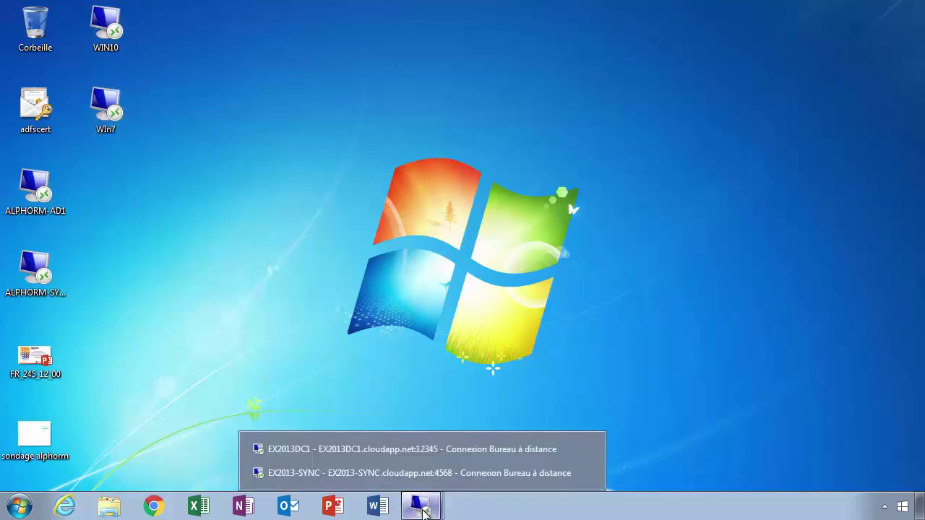
{"action": "left_click", "coordinate": [358, 475]}
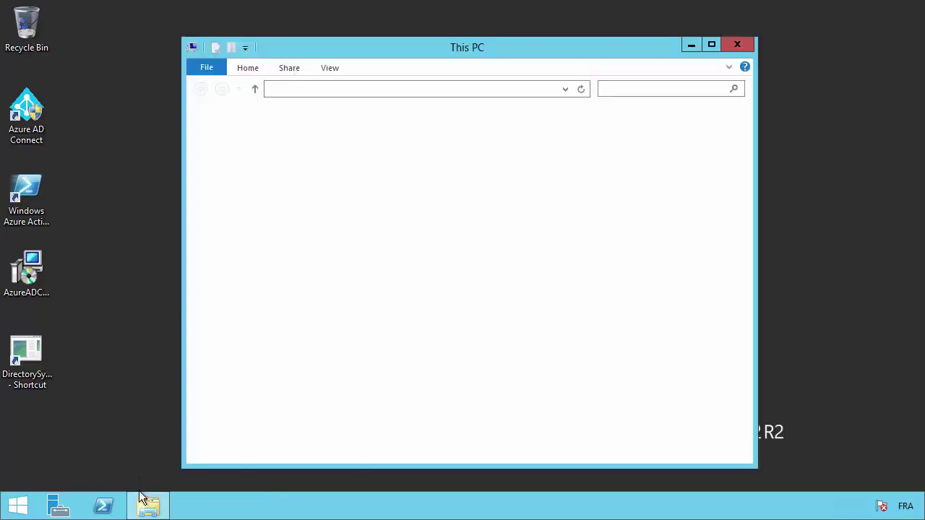
Create a new folder named ODT at the root of Local Disk (C:)
{"action": "double_click", "coordinate": [570, 291]}
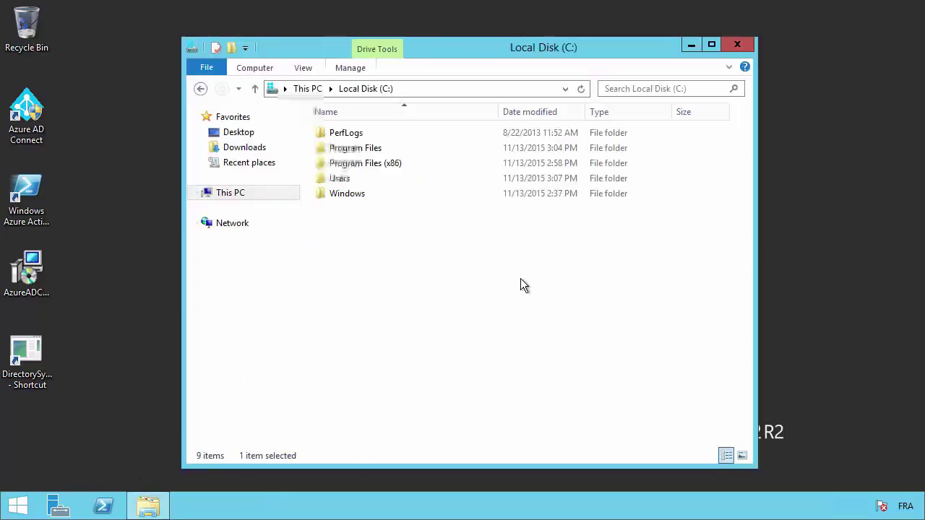
{"action": "right_click", "coordinate": [369, 225]}
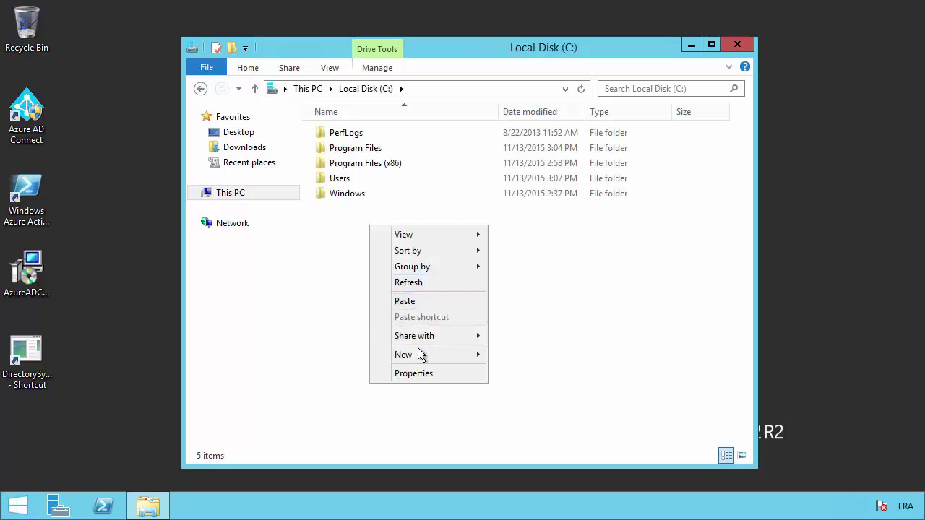
{"action": "mouse_move", "coordinate": [418, 349]}
{"action": "left_click", "coordinate": [522, 355]}
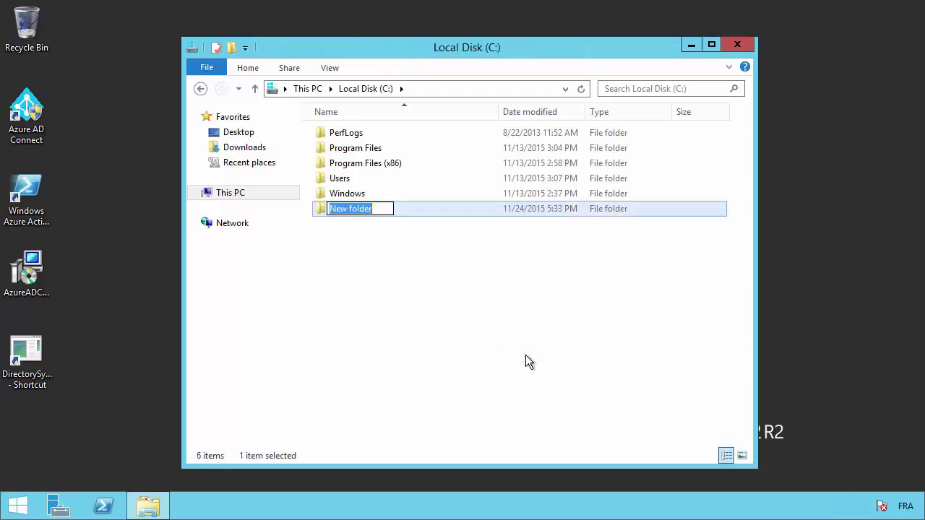
{"action": "type", "text": "ODT"}
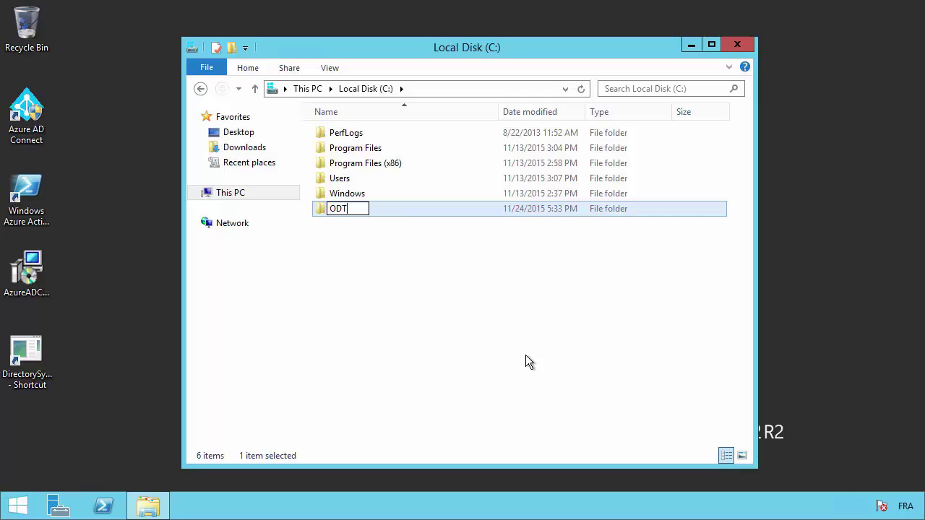
{"action": "key", "text": "Return"}
Open the Properties of the ODT folder
{"action": "left_click", "coordinate": [440, 307]}
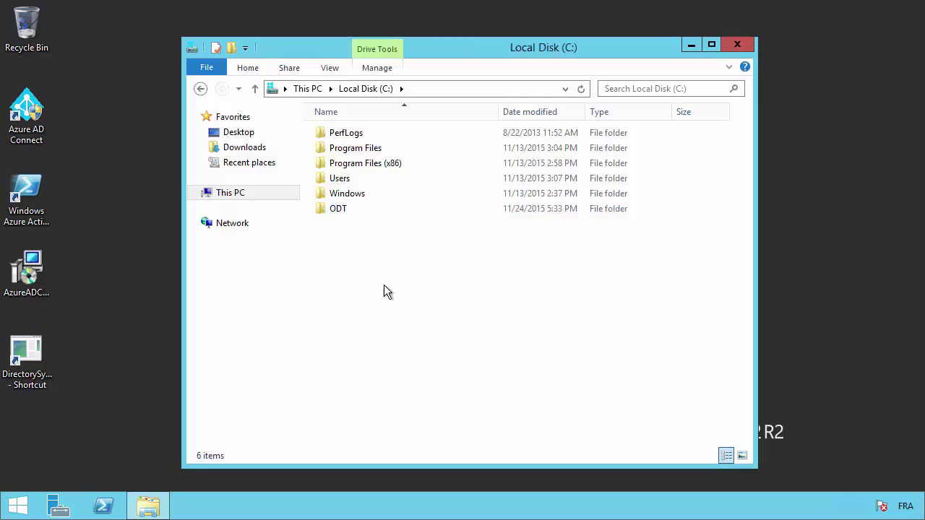
{"action": "left_click", "coordinate": [343, 209]}
{"action": "right_click", "coordinate": [344, 207]}
{"action": "left_click", "coordinate": [545, 280]}
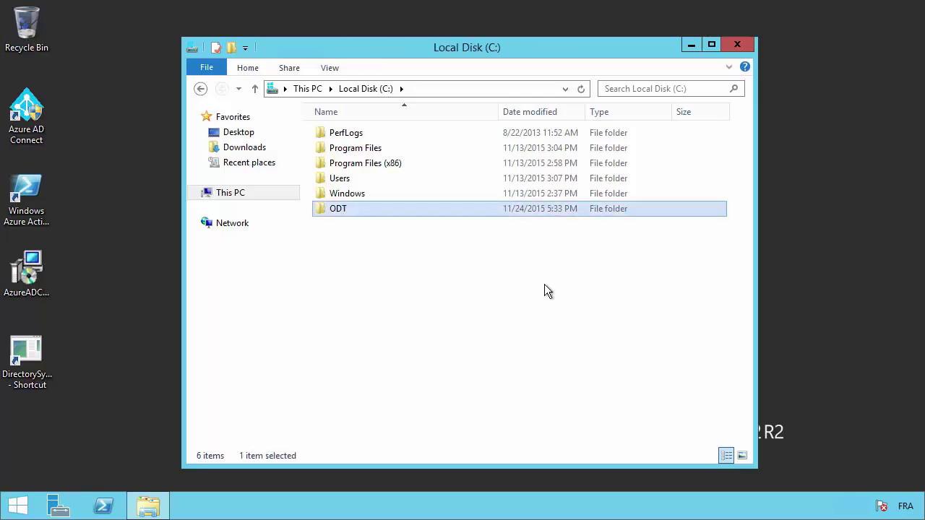
{"action": "left_click", "coordinate": [544, 284]}
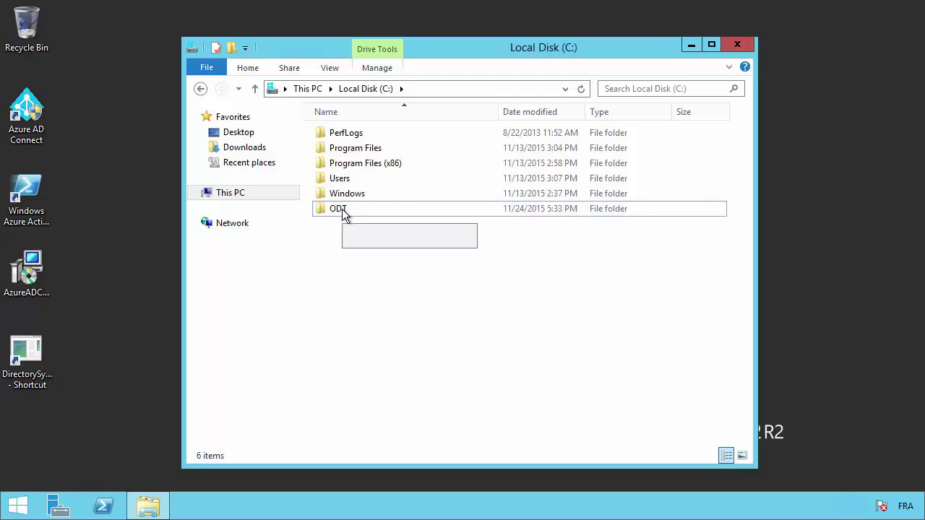
{"action": "right_click", "coordinate": [342, 210]}
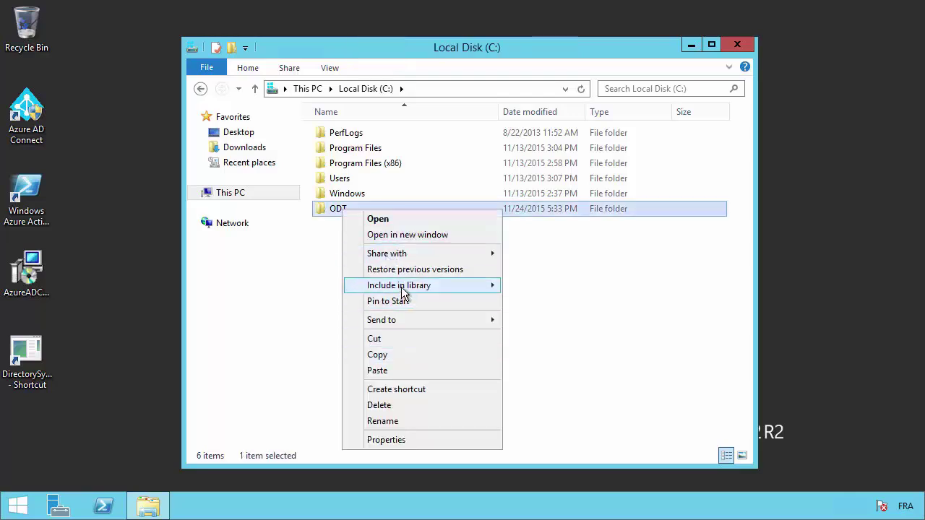
{"action": "left_click", "coordinate": [407, 443]}
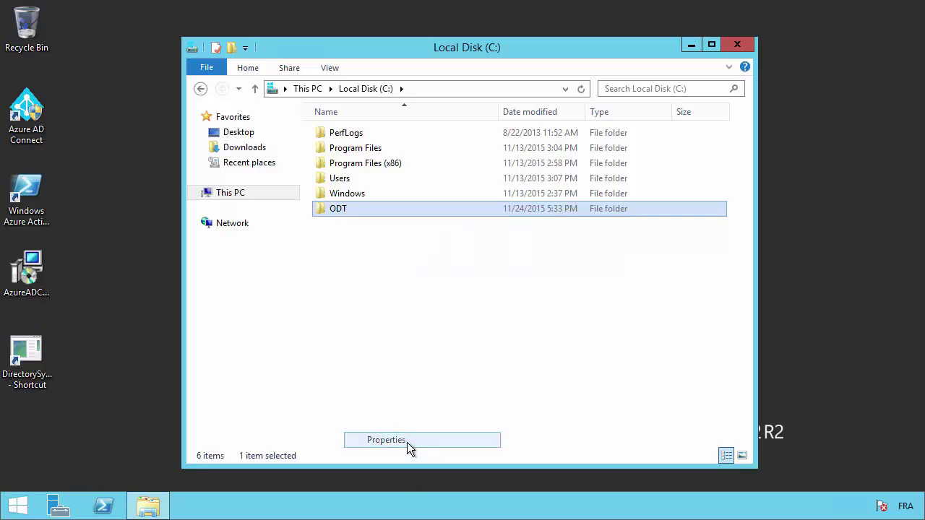
Turn on advanced sharing for the ODT folder under the share name ODT
{"action": "left_click", "coordinate": [407, 174]}
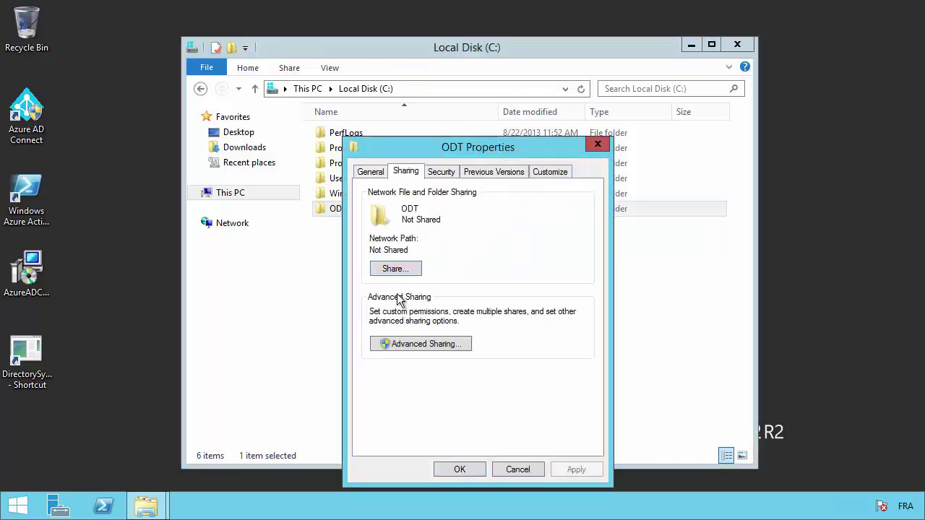
{"action": "left_click", "coordinate": [396, 269]}
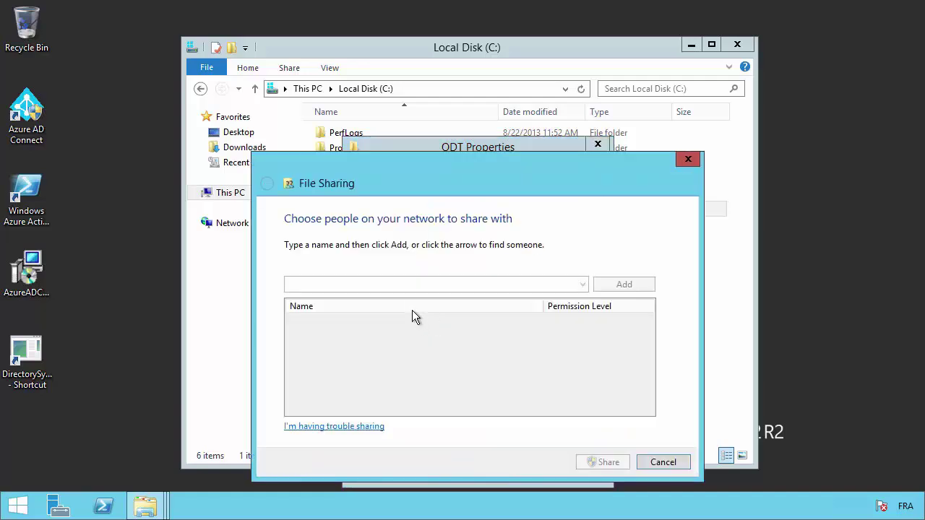
{"action": "left_click", "coordinate": [642, 461]}
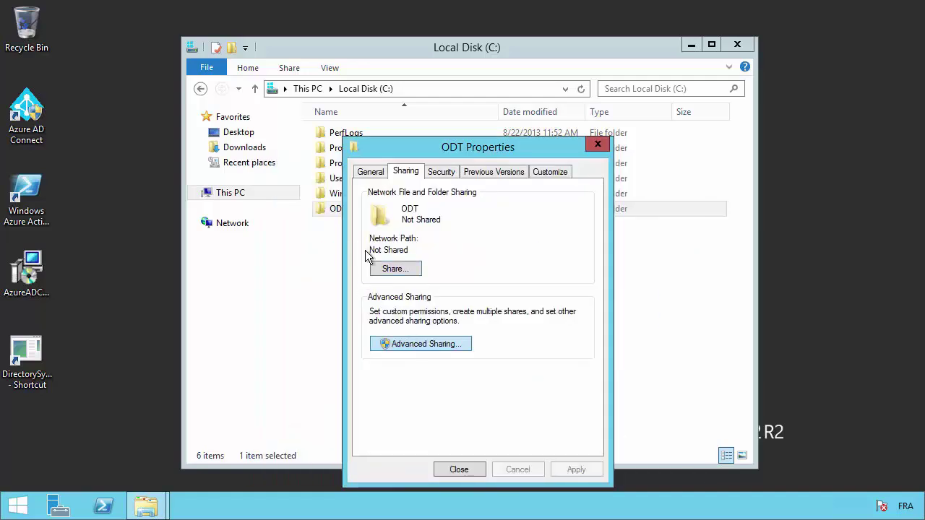
{"action": "left_click", "coordinate": [378, 198]}
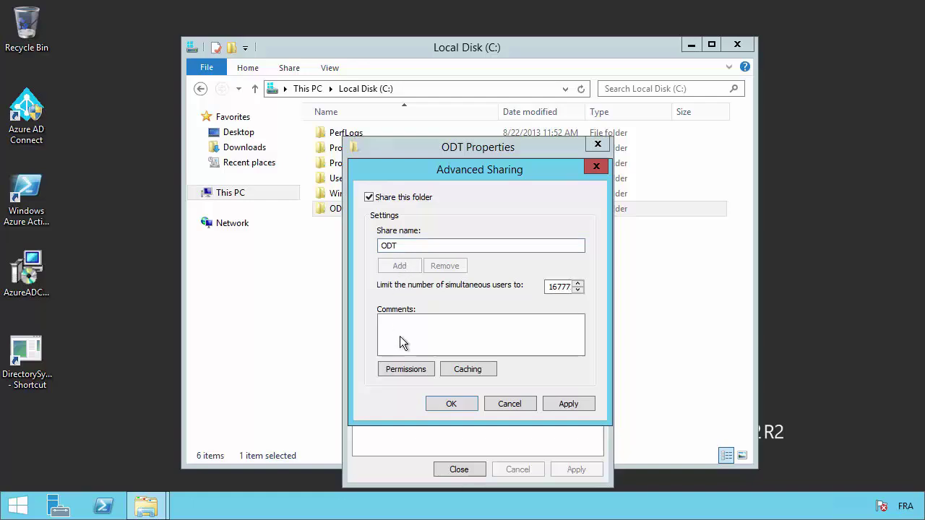
Grant Everyone Full Control on the ODT share, apply, and close the properties
{"action": "left_click", "coordinate": [406, 369]}
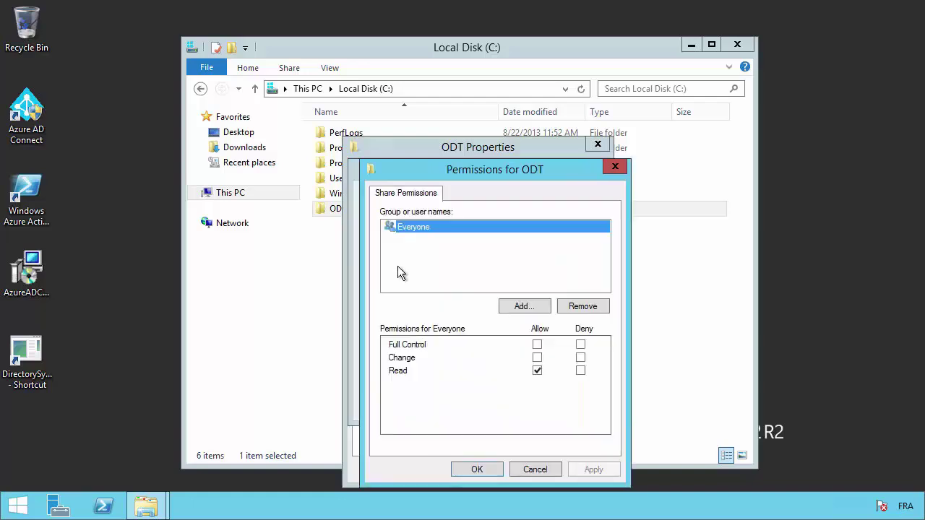
{"action": "left_click", "coordinate": [537, 344]}
{"action": "left_click", "coordinate": [478, 469]}
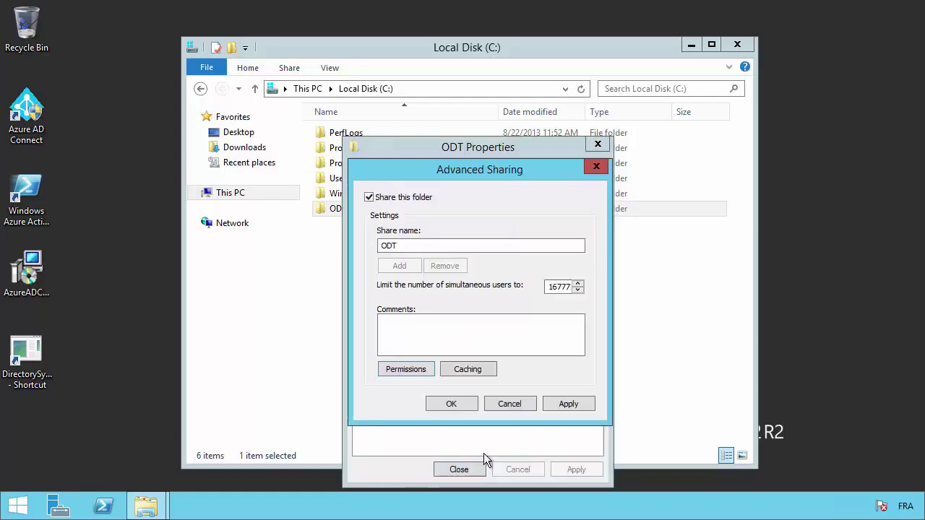
{"action": "left_click", "coordinate": [468, 408]}
{"action": "left_click", "coordinate": [441, 171]}
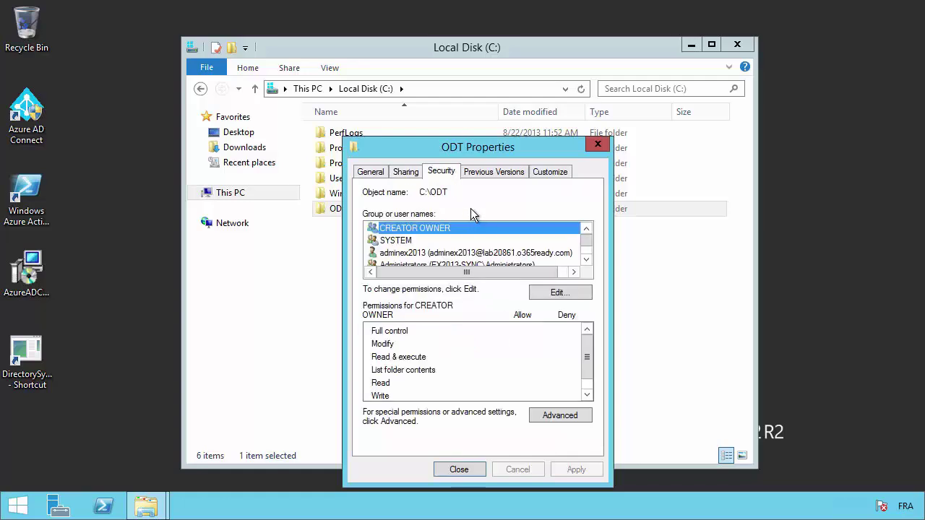
{"action": "left_click", "coordinate": [457, 469]}
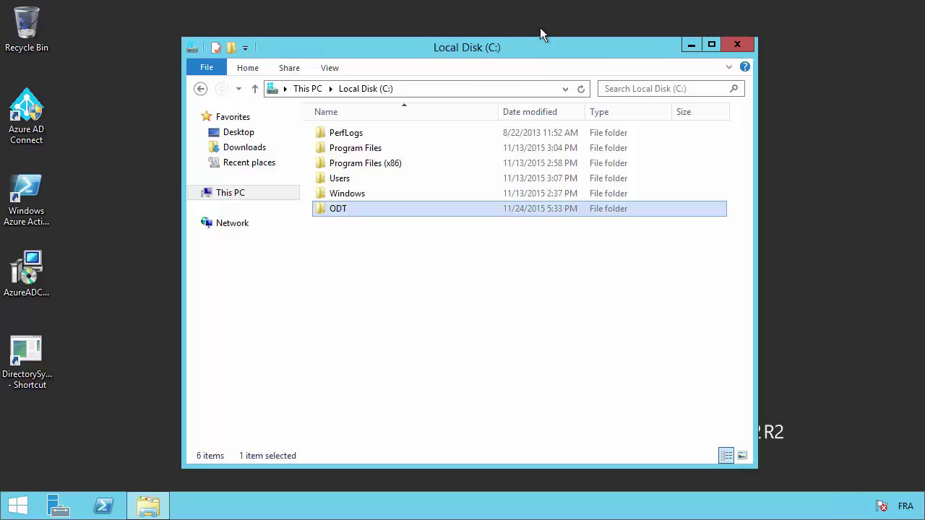
Switch to the EX2013DC1 session and launch Active Directory Users and Computers from Start
{"action": "mouse_move", "coordinate": [560, 1]}
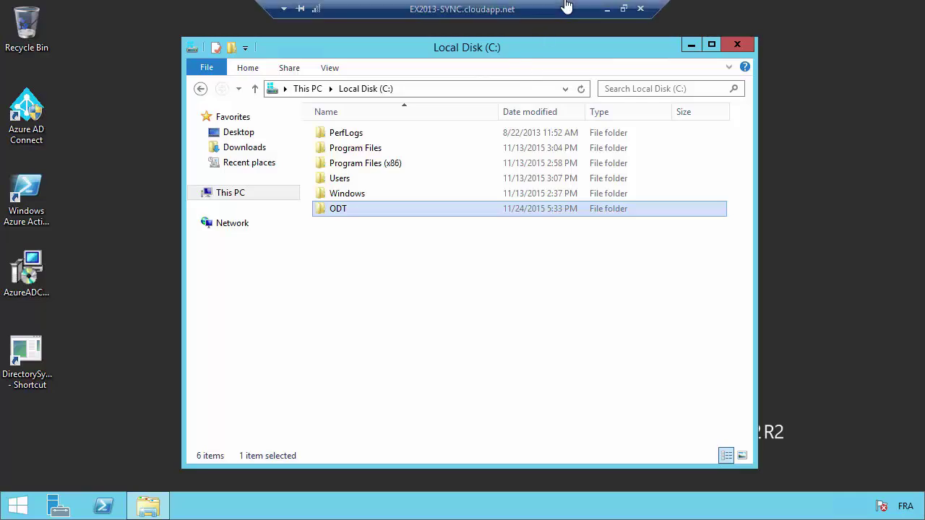
{"action": "left_click", "coordinate": [607, 9]}
{"action": "mouse_move", "coordinate": [407, 496]}
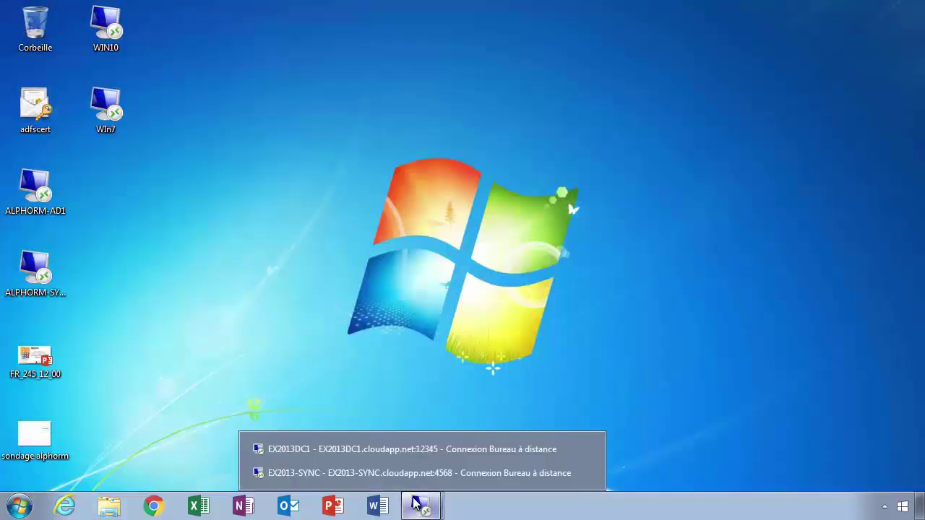
{"action": "left_click", "coordinate": [365, 449]}
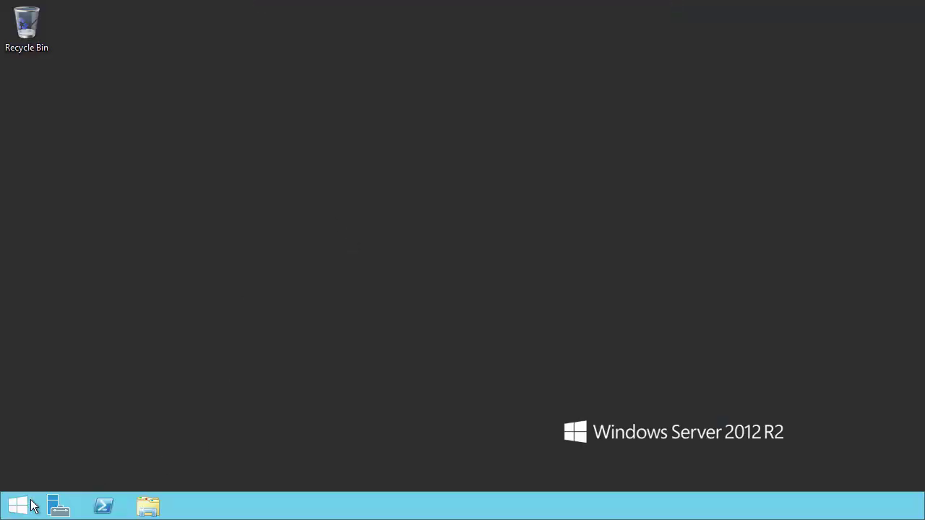
{"action": "left_click", "coordinate": [16, 509]}
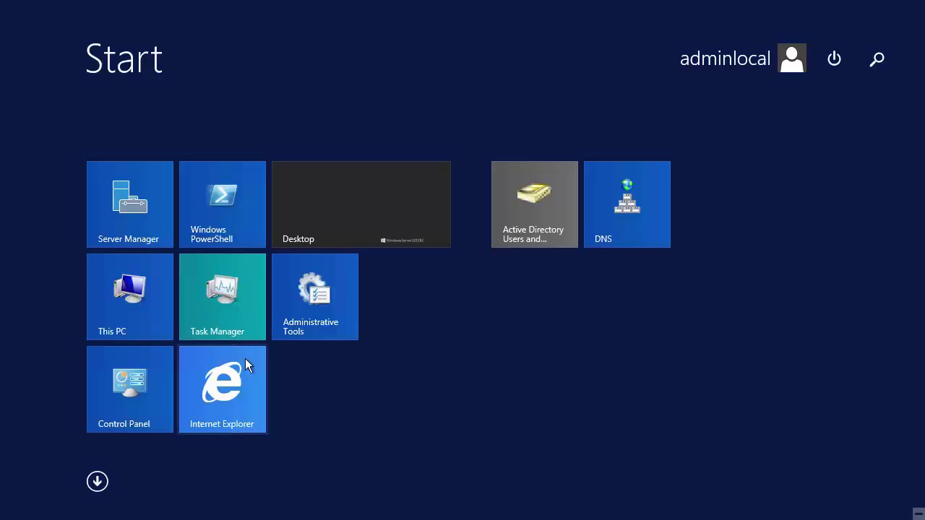
{"action": "left_click", "coordinate": [345, 232]}
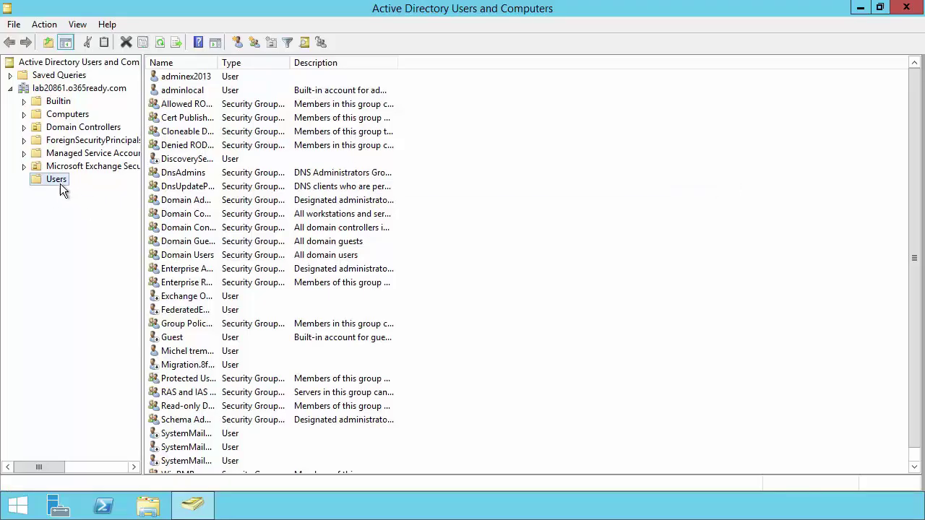
Create OU O365ProPlus under lab20861.o365ready.com with accidental-deletion protection unchecked
{"action": "left_click", "coordinate": [63, 89]}
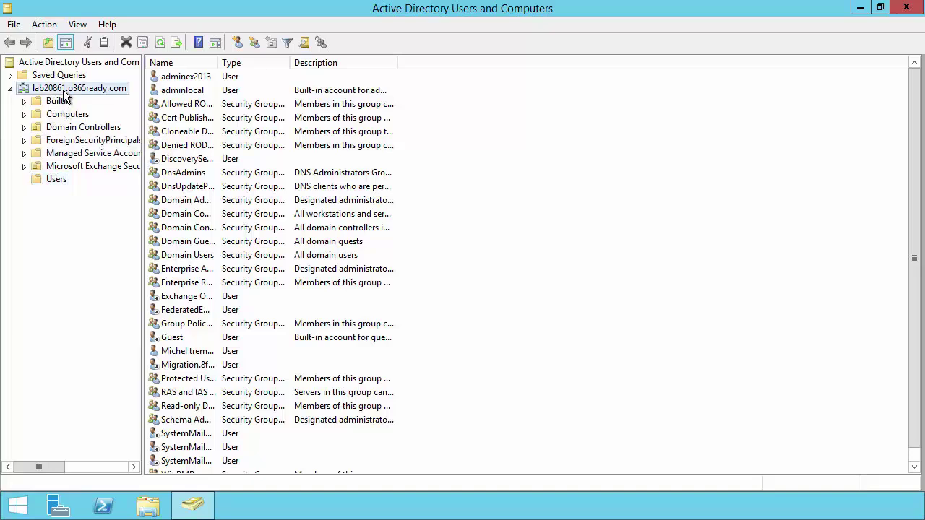
{"action": "right_click", "coordinate": [63, 94]}
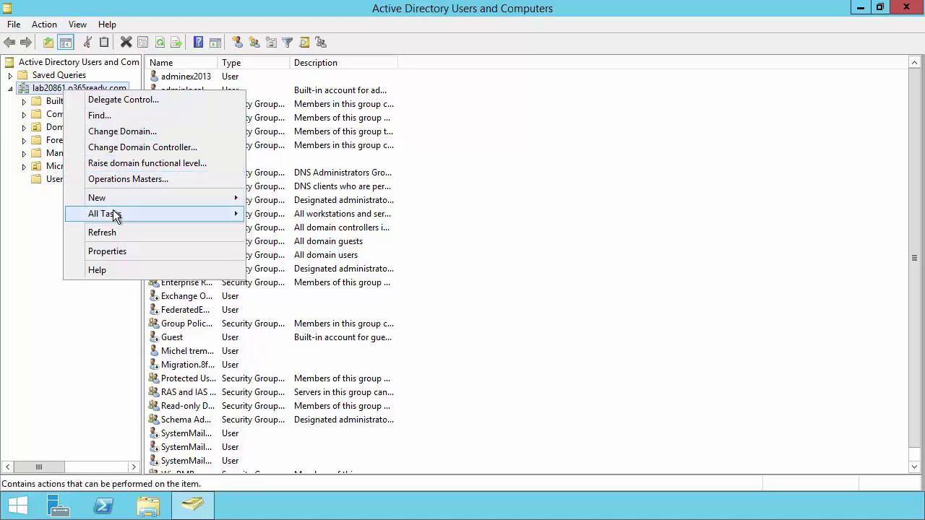
{"action": "mouse_move", "coordinate": [114, 215]}
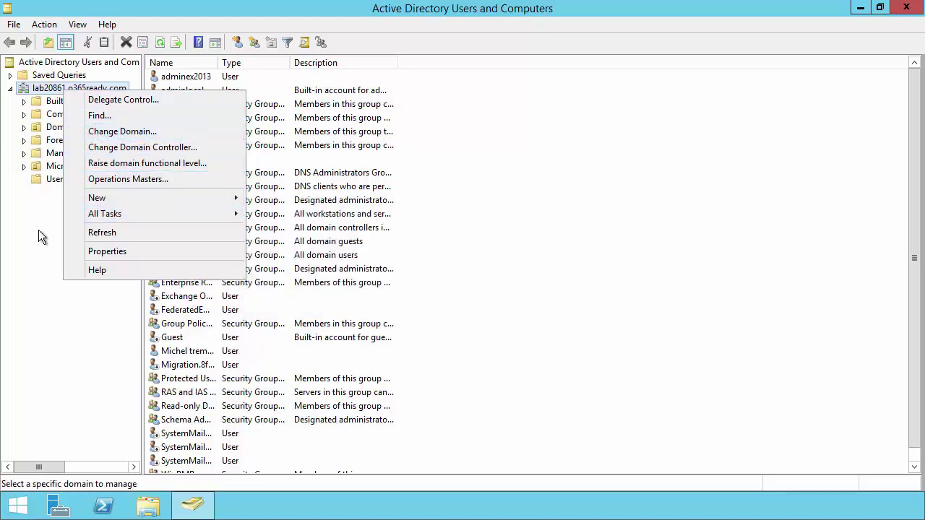
{"action": "mouse_move", "coordinate": [120, 198]}
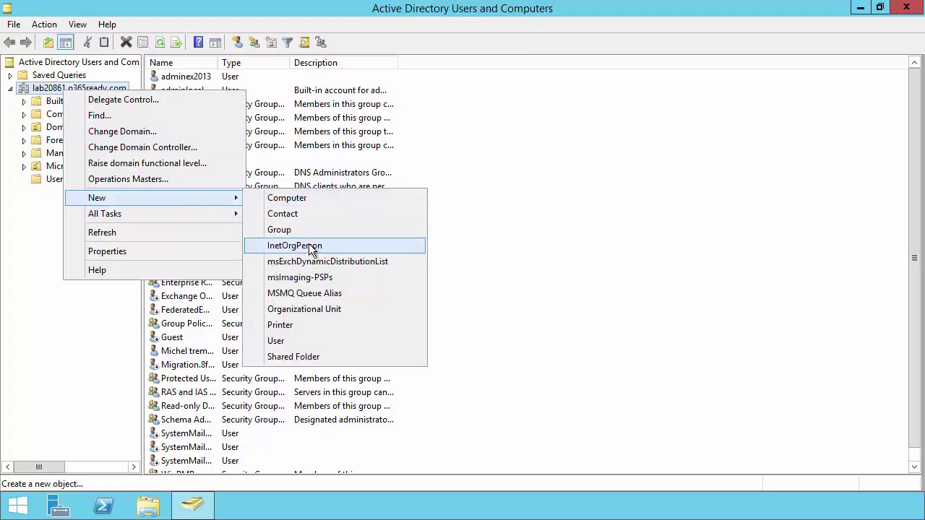
{"action": "left_click", "coordinate": [307, 309]}
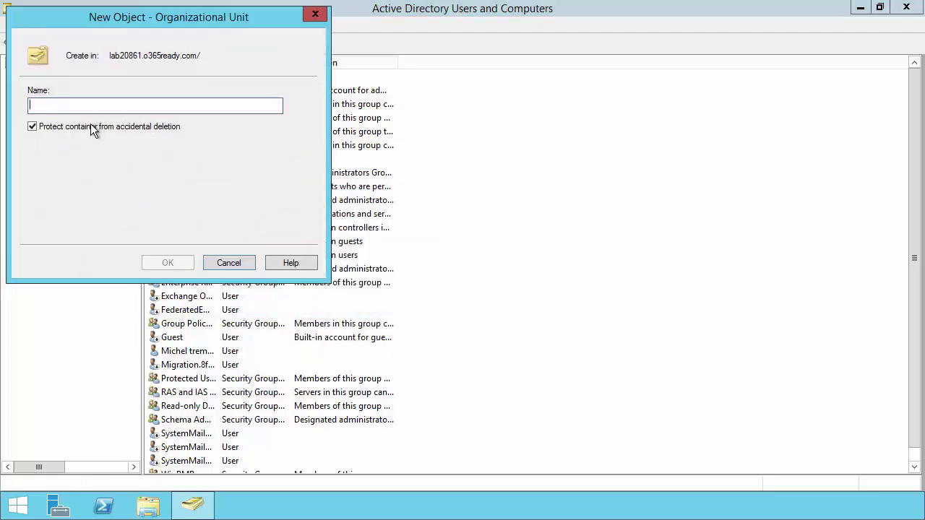
{"action": "left_click", "coordinate": [32, 127]}
{"action": "left_click", "coordinate": [91, 109]}
{"action": "type", "text": "O365P"}
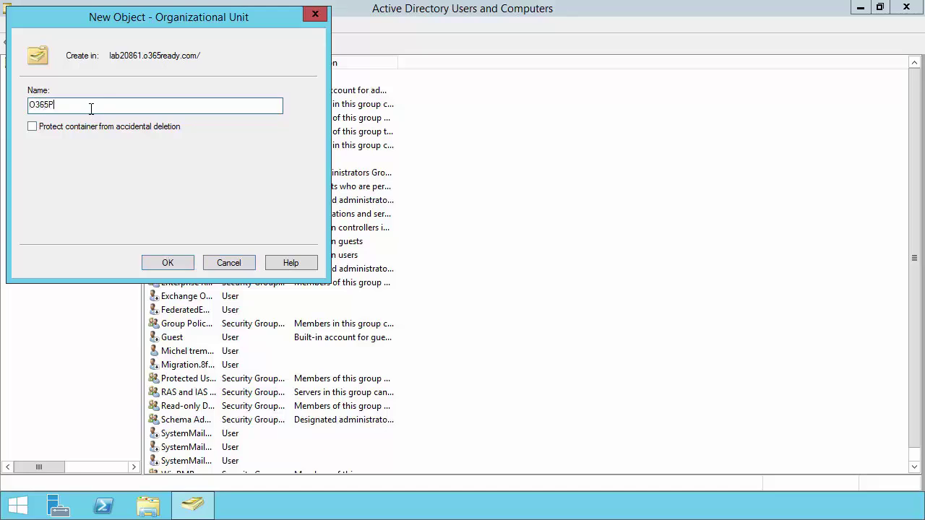
{"action": "type", "text": "roPlus"}
{"action": "left_click", "coordinate": [181, 264]}
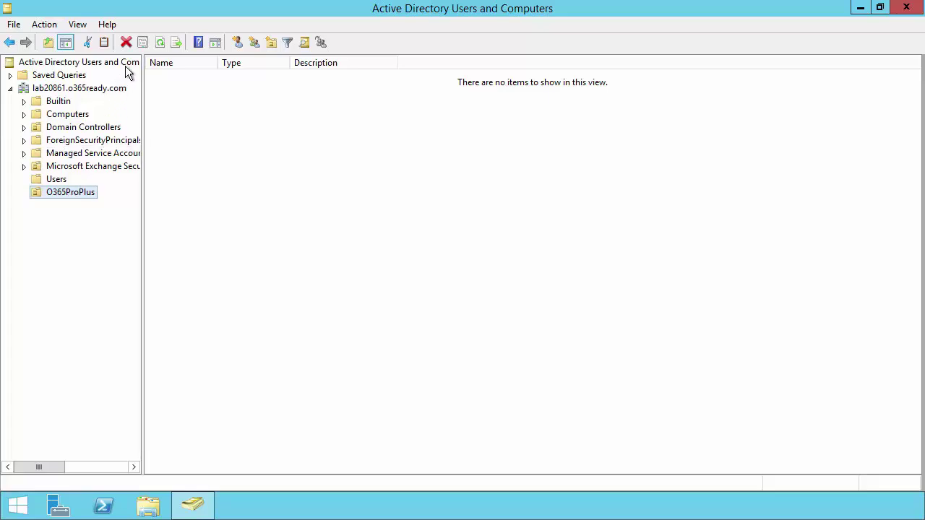
{"action": "right_click", "coordinate": [79, 197]}
Start a new user in O365ProPlus, entering first name, last name and logon name
{"action": "left_click", "coordinate": [257, 158]}
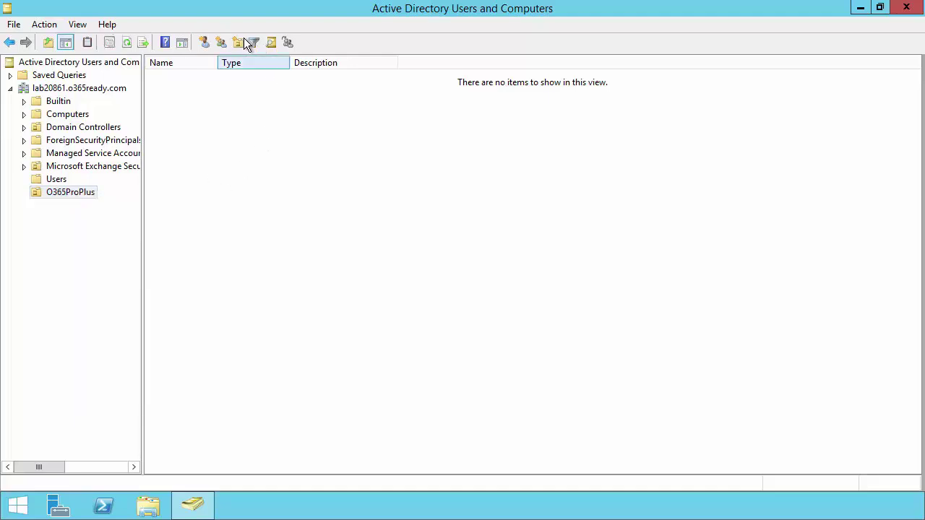
{"action": "left_click", "coordinate": [205, 43]}
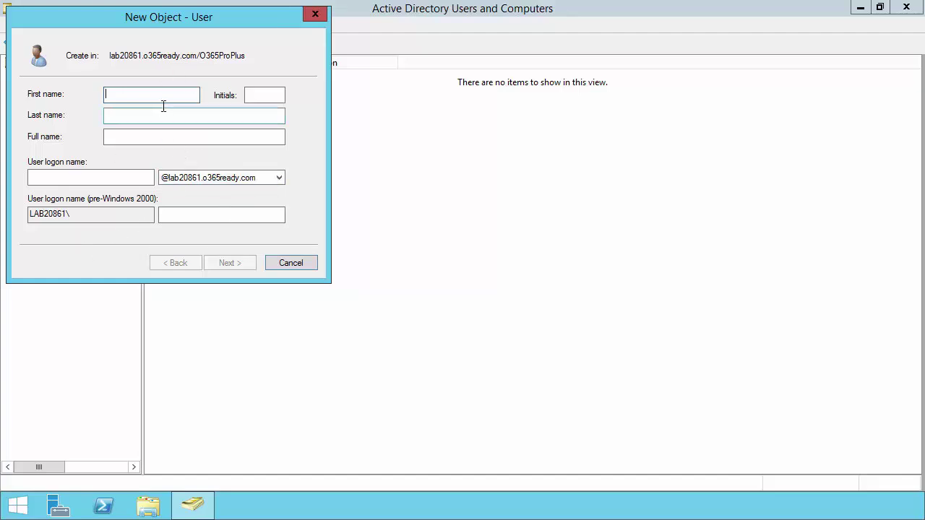
{"action": "left_click", "coordinate": [196, 177]}
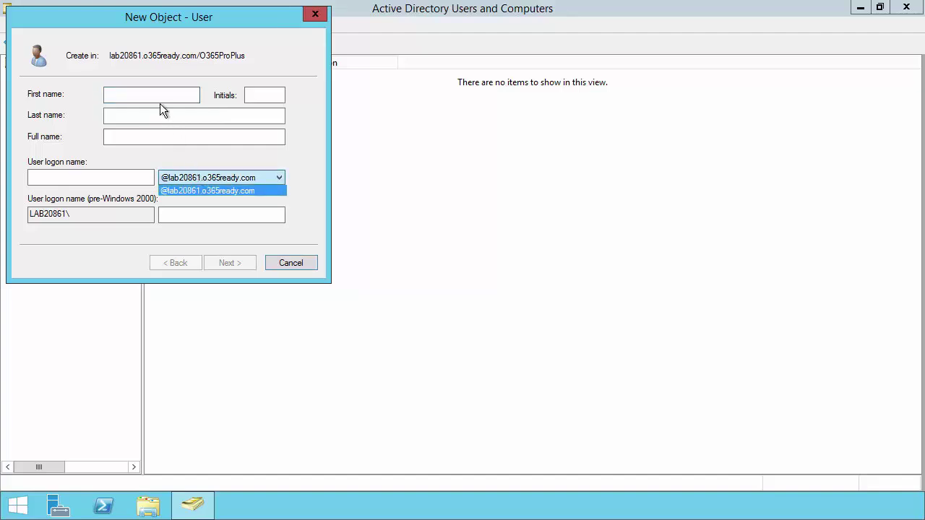
{"action": "left_click", "coordinate": [154, 93]}
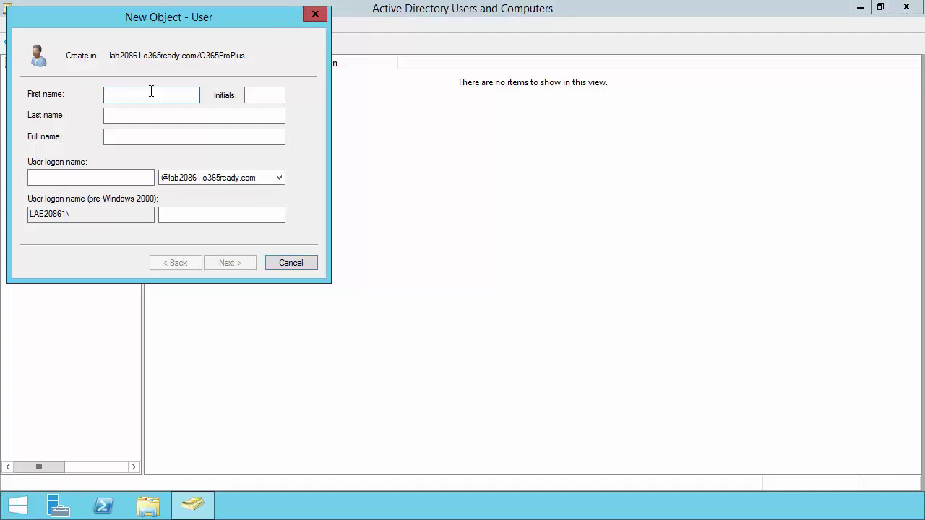
{"action": "key", "text": "Tab"}
{"action": "key", "text": "Tab"}
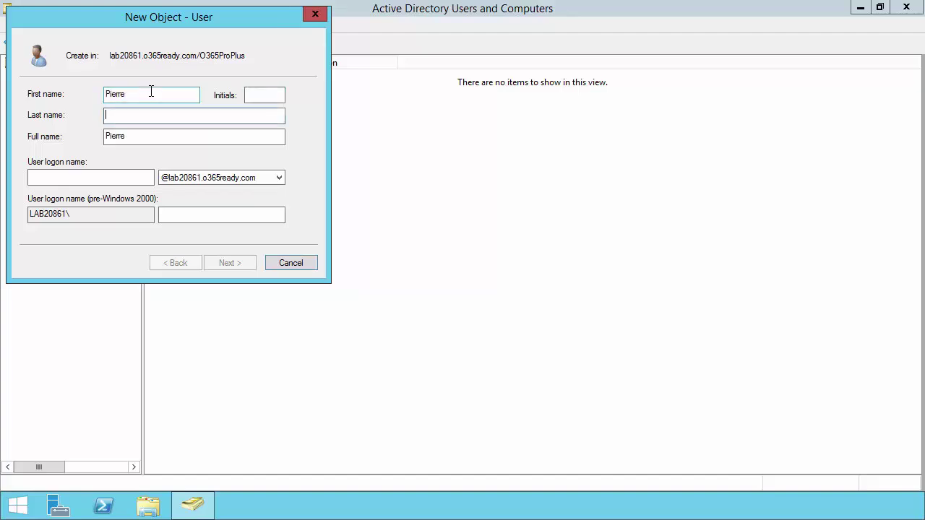
{"action": "left_click", "coordinate": [69, 174]}
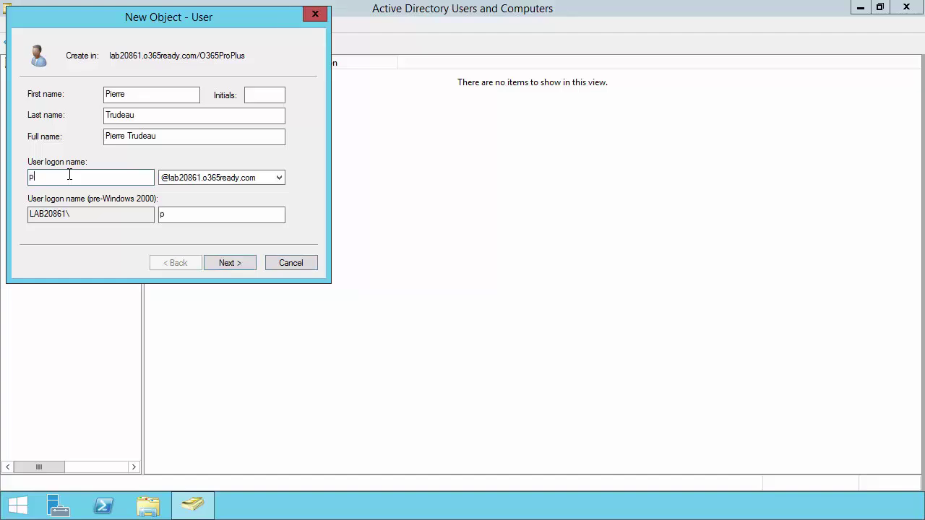
{"action": "left_click", "coordinate": [230, 262]}
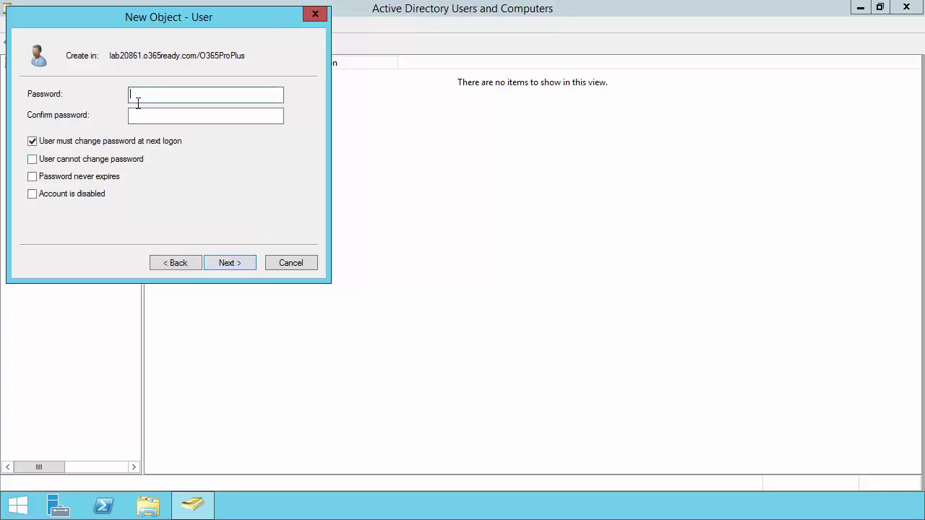
Set the user's password, clear change-at-next-logon, make it never expire, and finish
{"action": "type", "text": "Pa$$w0rd1!"}
{"action": "key", "text": "Tab"}
{"action": "type", "text": "Pa$"}
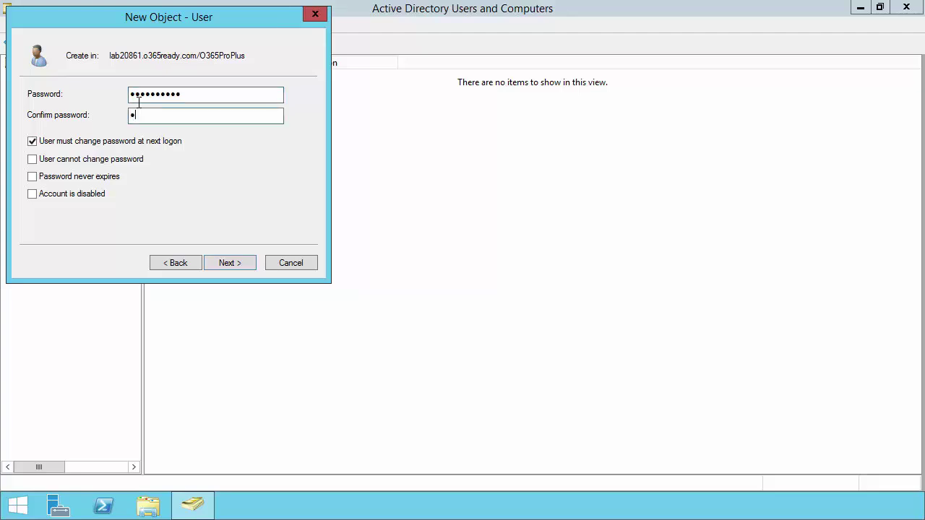
{"action": "type", "text": "$w0rd1!"}
{"action": "left_click", "coordinate": [90, 141]}
{"action": "left_click", "coordinate": [91, 179]}
{"action": "left_click", "coordinate": [230, 262]}
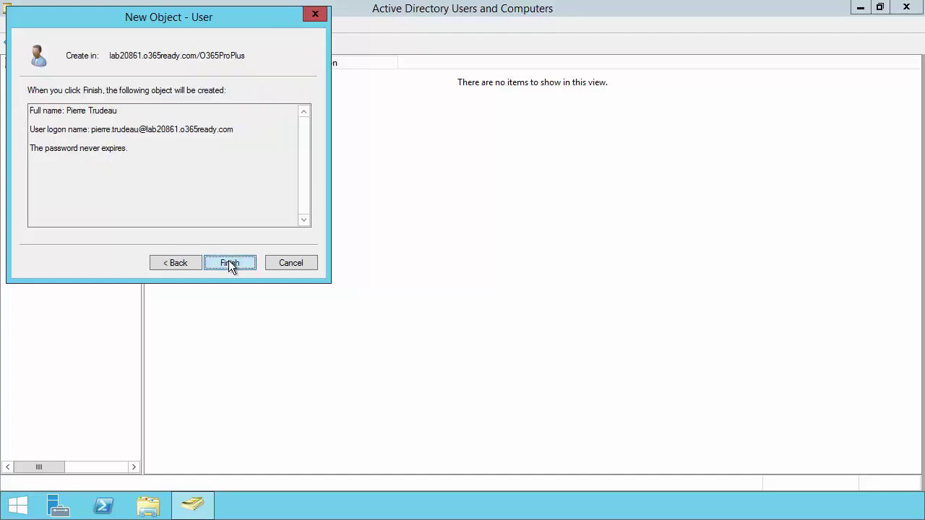
{"action": "left_click", "coordinate": [229, 262]}
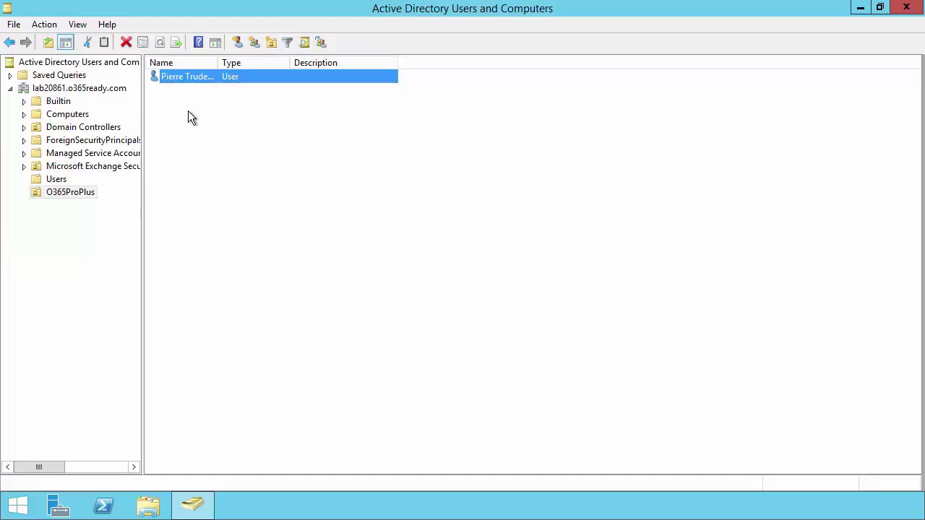
Start another user in O365ProPlus, entering the second user's names and logon name
{"action": "right_click", "coordinate": [188, 110]}
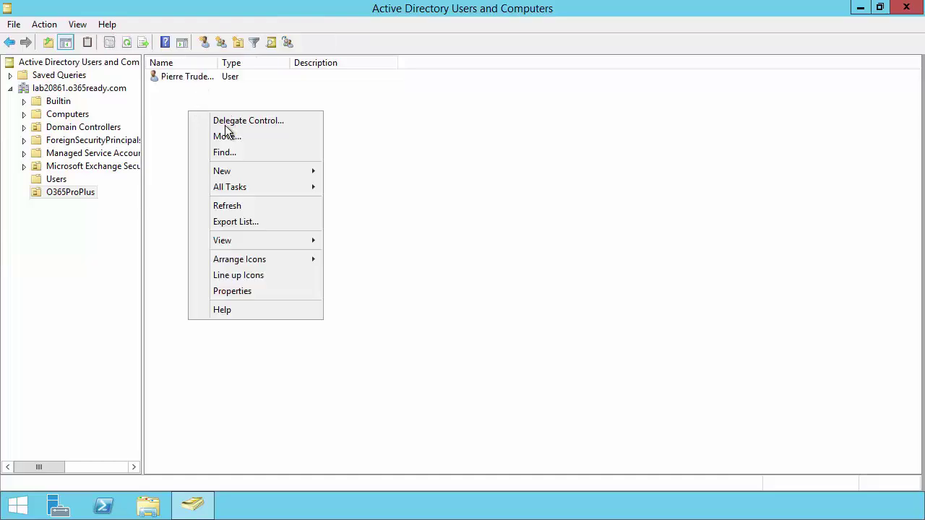
{"action": "left_click", "coordinate": [205, 42]}
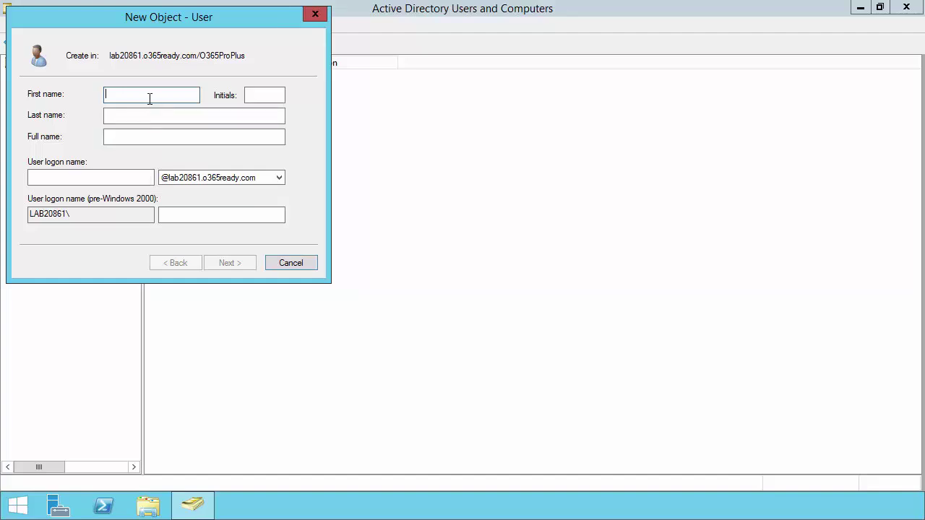
{"action": "key", "text": "Tab"}
{"action": "key", "text": "Tab"}
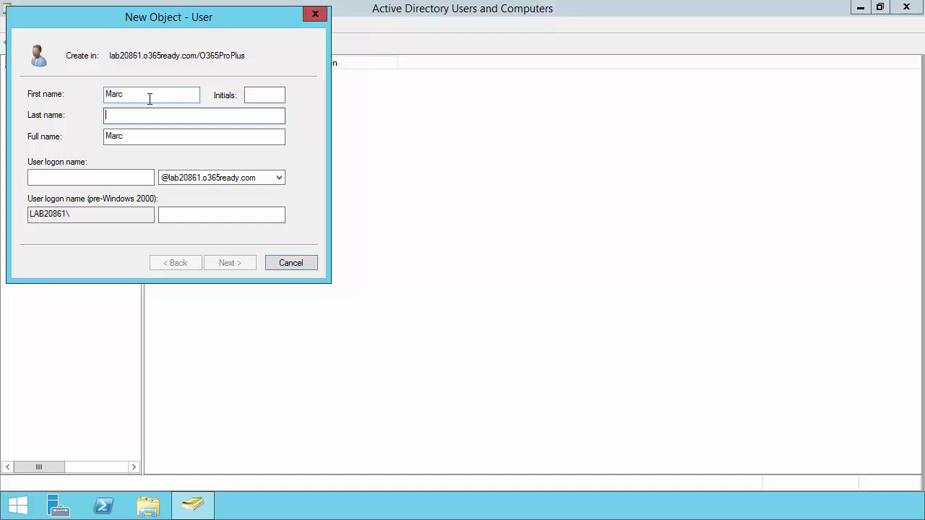
{"action": "key", "text": "Tab"}
{"action": "key", "text": "Tab"}
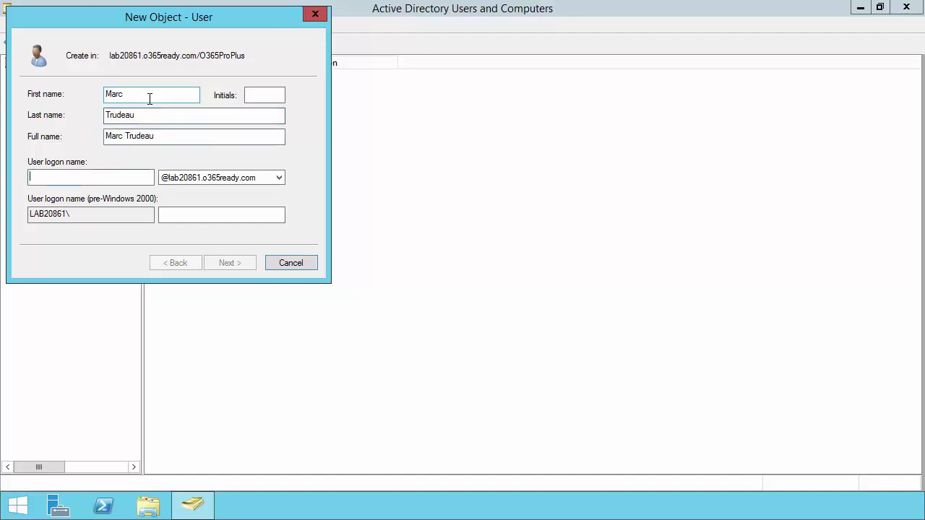
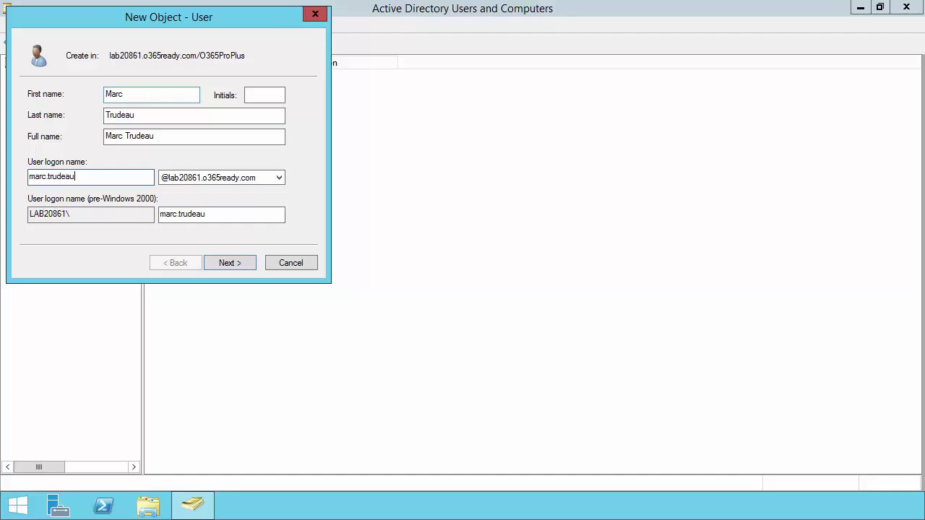
Set the second user's password to never expire and finish creating the account
{"action": "left_click", "coordinate": [238, 260]}
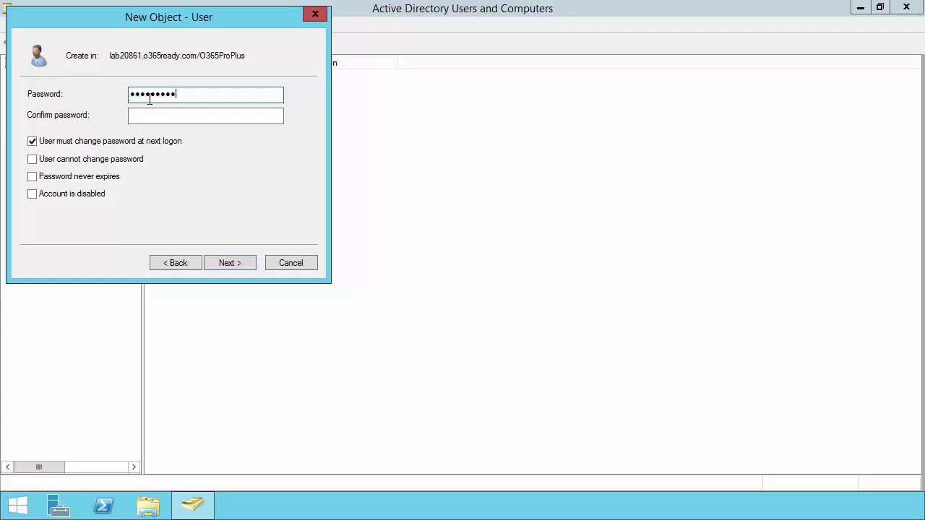
{"action": "type", "text": "d"}
{"action": "key", "text": "Tab"}
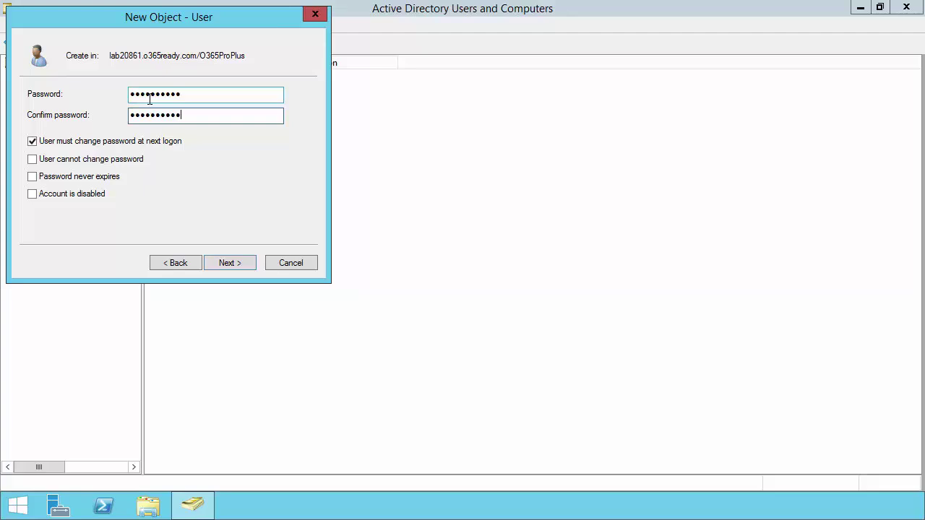
{"action": "left_click", "coordinate": [72, 177]}
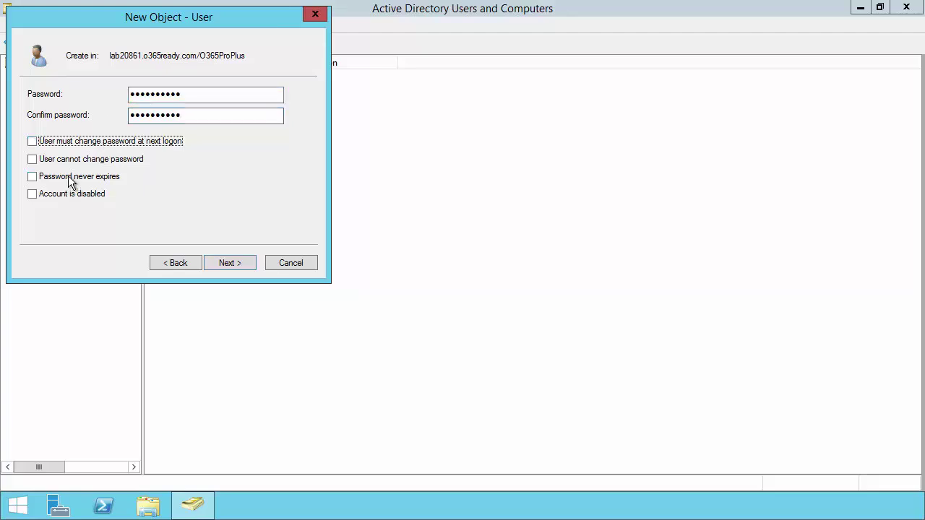
{"action": "left_click", "coordinate": [237, 266]}
{"action": "left_click", "coordinate": [234, 263]}
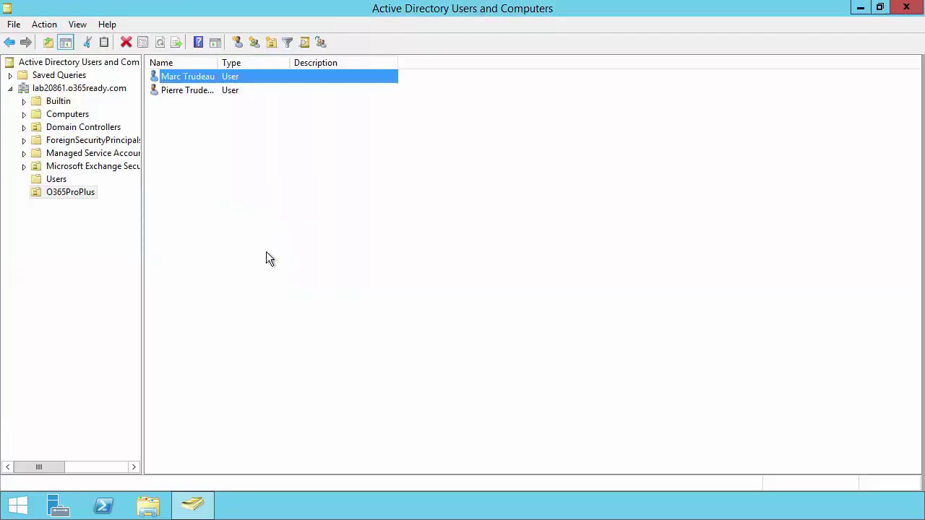
Minimize the domain controller session and bring up the EX2013-SYNC server session
{"action": "left_click", "coordinate": [267, 253]}
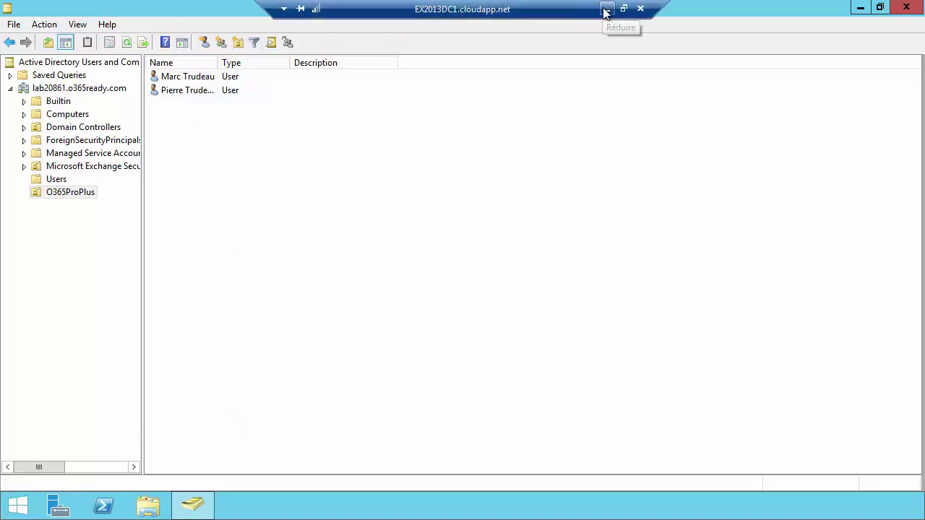
{"action": "left_click", "coordinate": [605, 8]}
{"action": "left_click", "coordinate": [421, 506]}
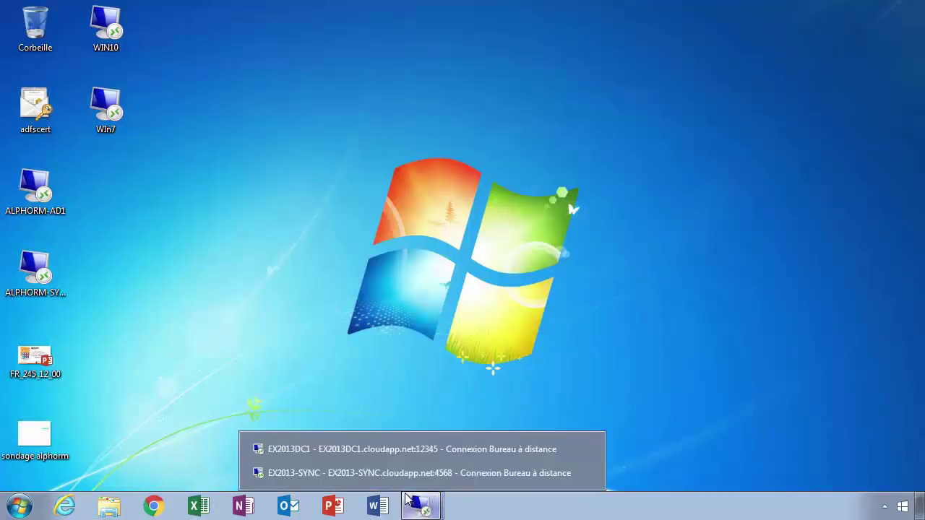
{"action": "left_click", "coordinate": [381, 473]}
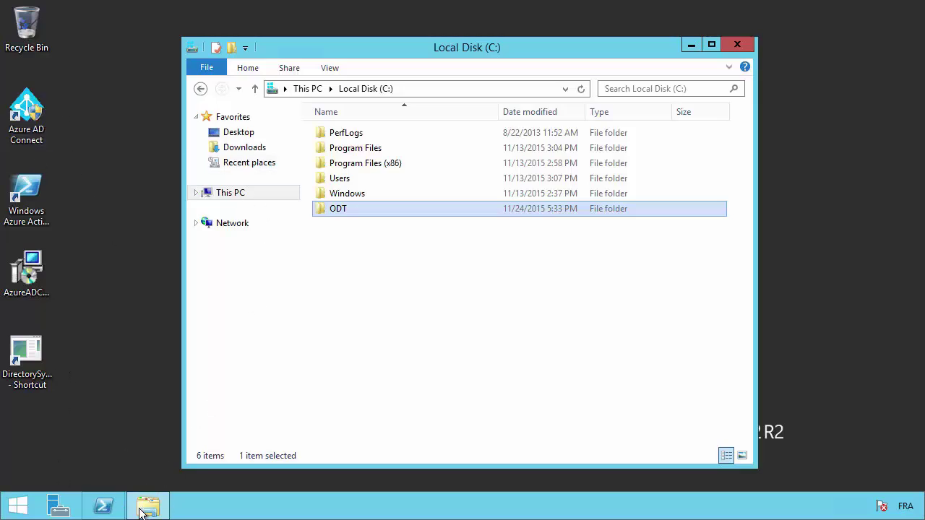
Open Local Disk (C:) from This PC in File Explorer
{"action": "left_click", "coordinate": [158, 488]}
{"action": "left_click_drag", "start_coordinate": [158, 488], "coordinate": [155, 474]}
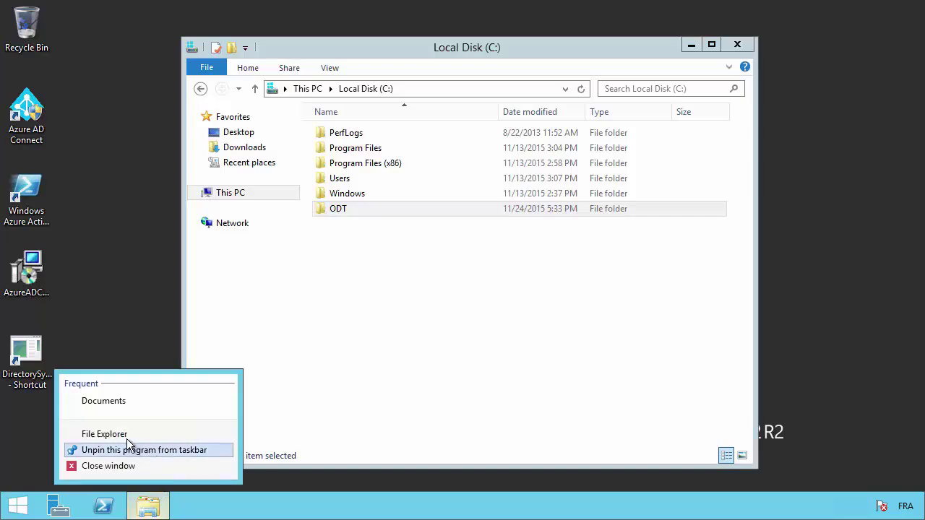
{"action": "left_click", "coordinate": [120, 399]}
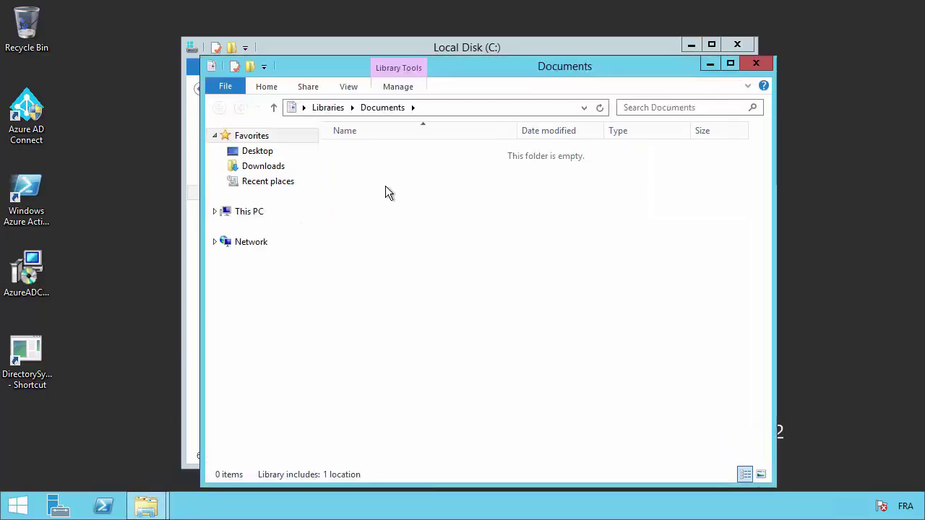
{"action": "left_click", "coordinate": [264, 215]}
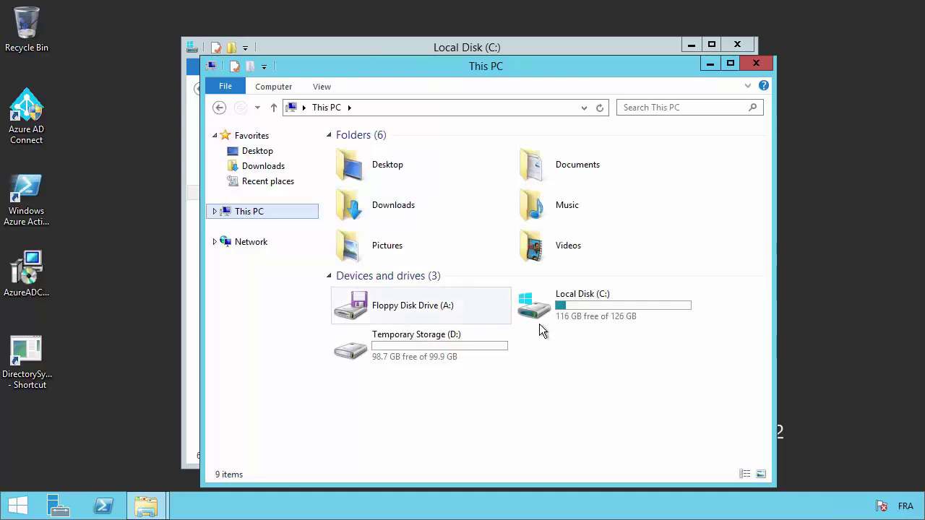
{"action": "left_click", "coordinate": [582, 311]}
{"action": "double_click", "coordinate": [582, 313]}
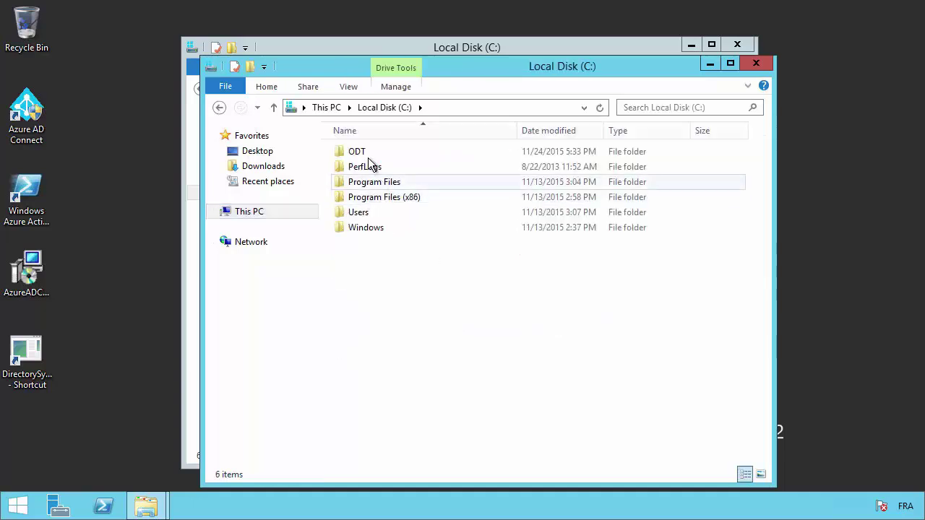
Open Program Files\Microsoft Azure AD Sync\UIShell and show miisclient's launch options
{"action": "double_click", "coordinate": [379, 187]}
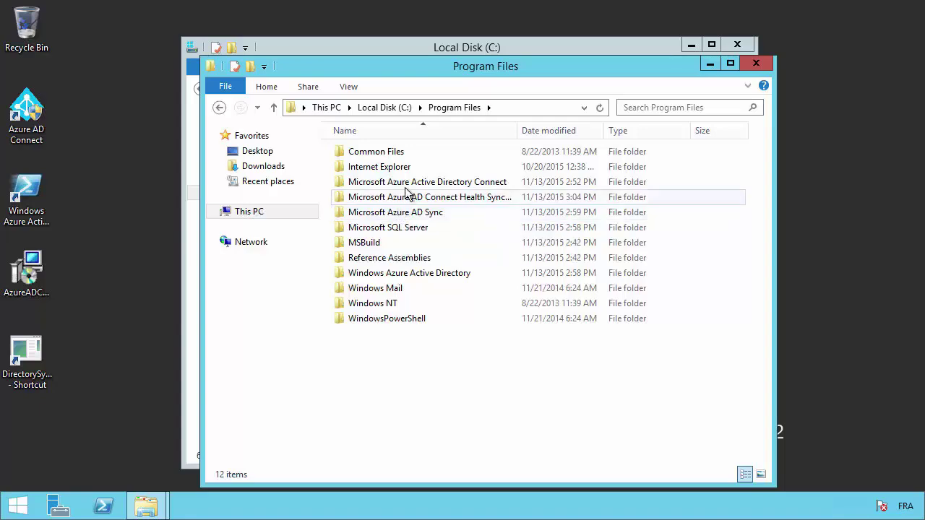
{"action": "double_click", "coordinate": [404, 212]}
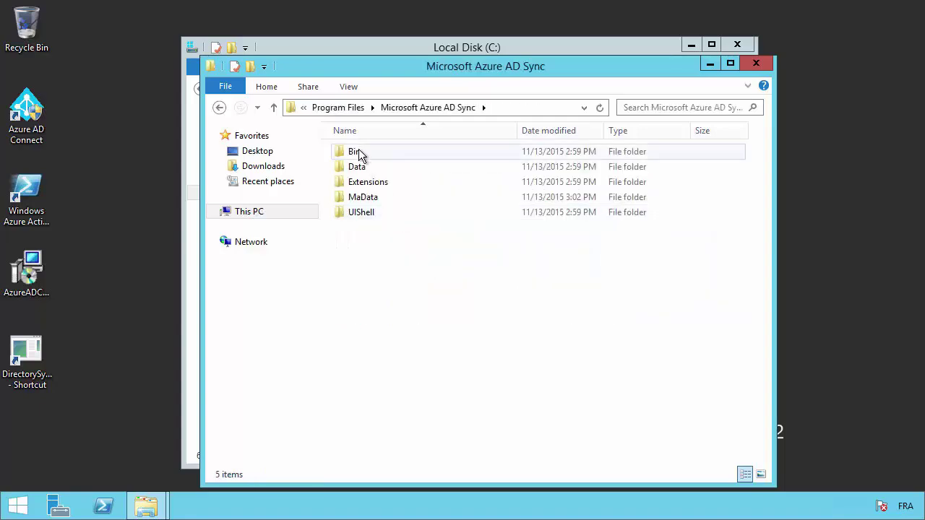
{"action": "double_click", "coordinate": [358, 151]}
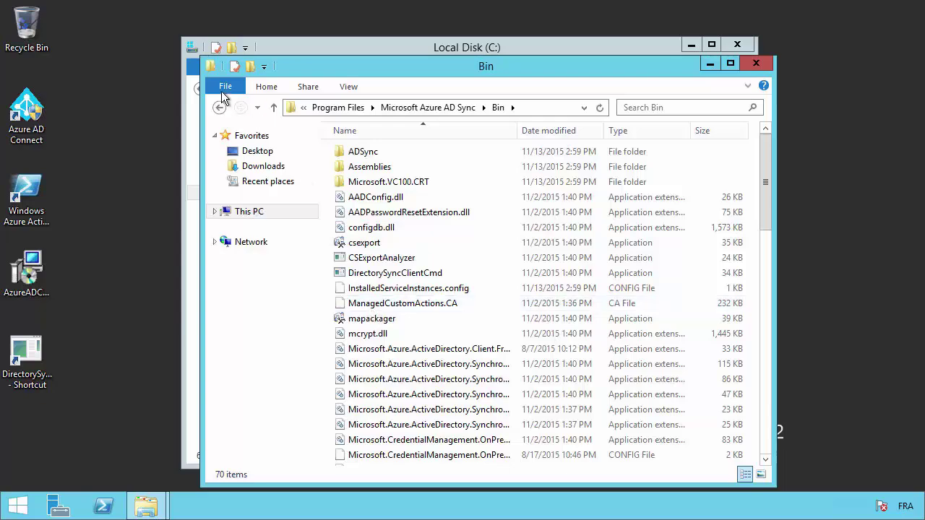
{"action": "key", "text": "BackSpace"}
{"action": "double_click", "coordinate": [366, 213]}
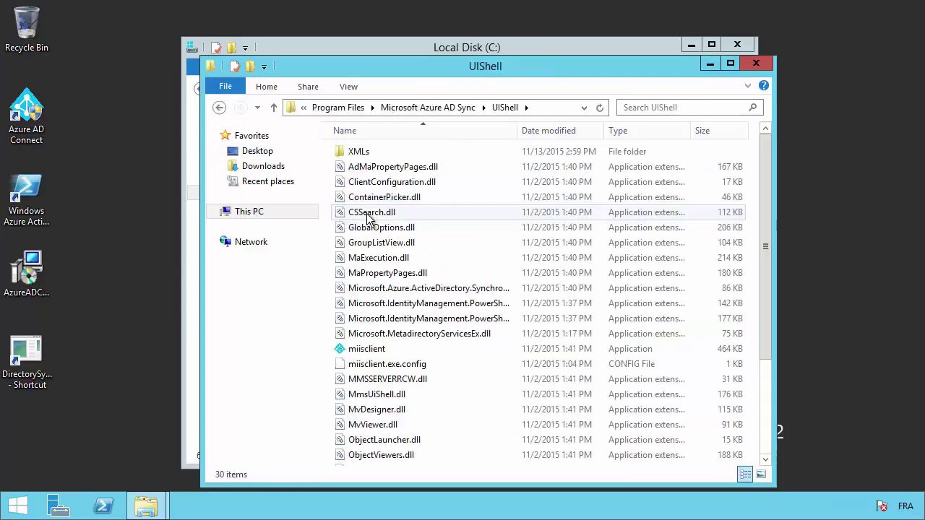
{"action": "right_click", "coordinate": [363, 349]}
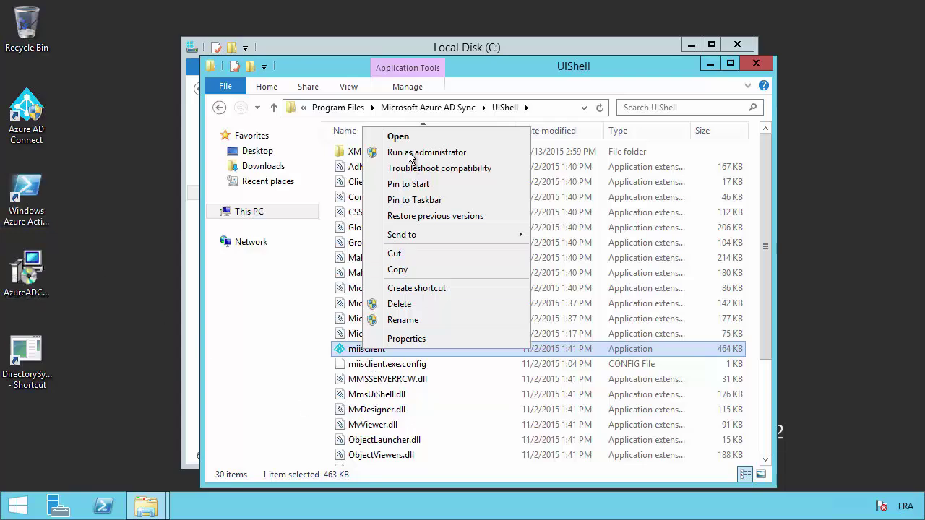
Launch Synchronization Service Manager (miisclient) as administrator and look over its Actions and Help menus
{"action": "left_click", "coordinate": [350, 185]}
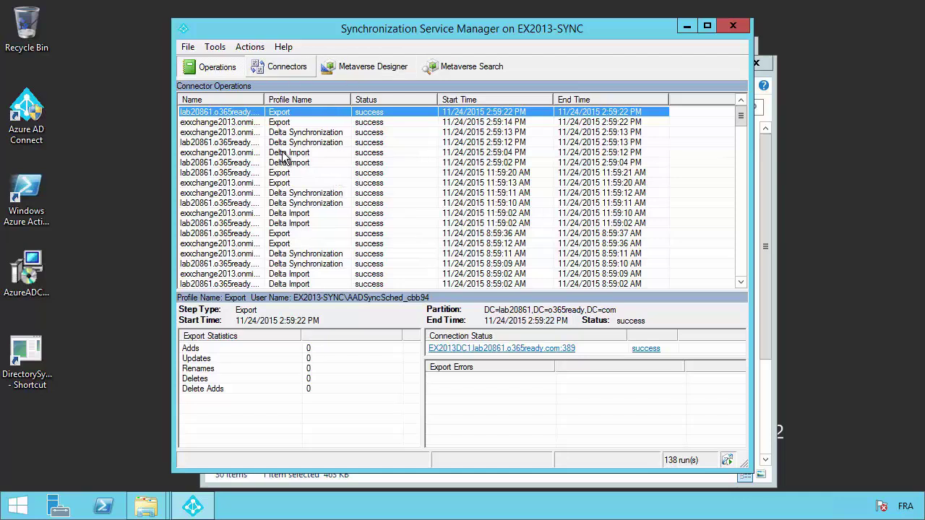
{"action": "left_click", "coordinate": [250, 46]}
{"action": "left_click", "coordinate": [283, 46]}
Show the Connectors list maximized with a widened Name column, and right-click the lab20861.o365ready.com connector
{"action": "left_click", "coordinate": [284, 67]}
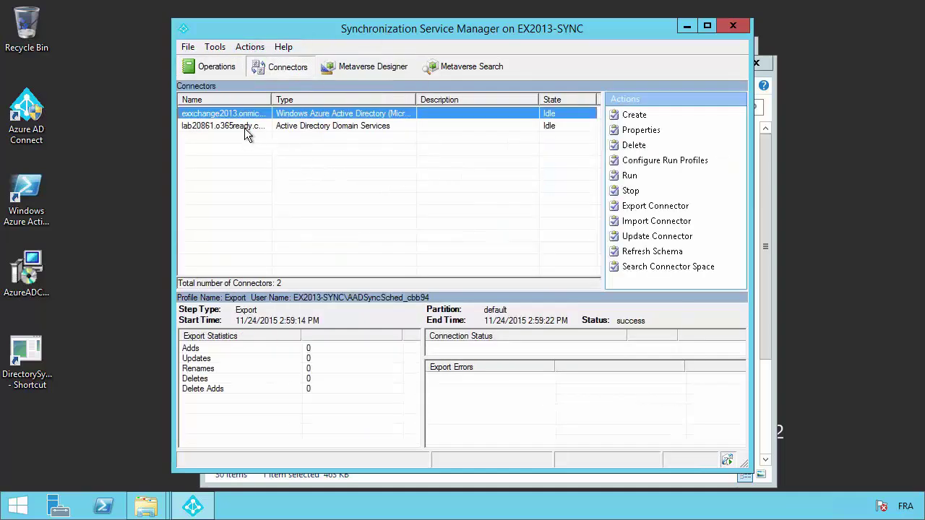
{"action": "double_click", "coordinate": [271, 99]}
{"action": "left_click", "coordinate": [707, 26]}
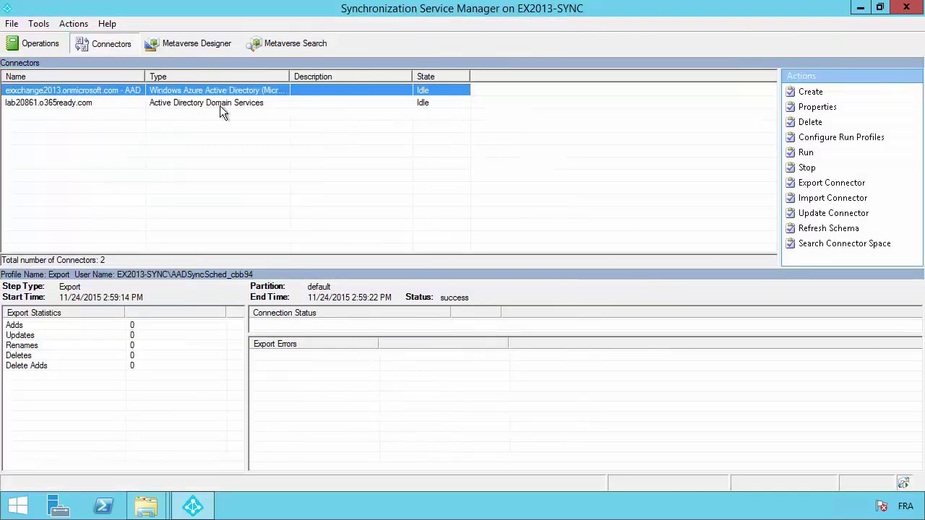
{"action": "left_click", "coordinate": [219, 106]}
{"action": "right_click", "coordinate": [203, 105]}
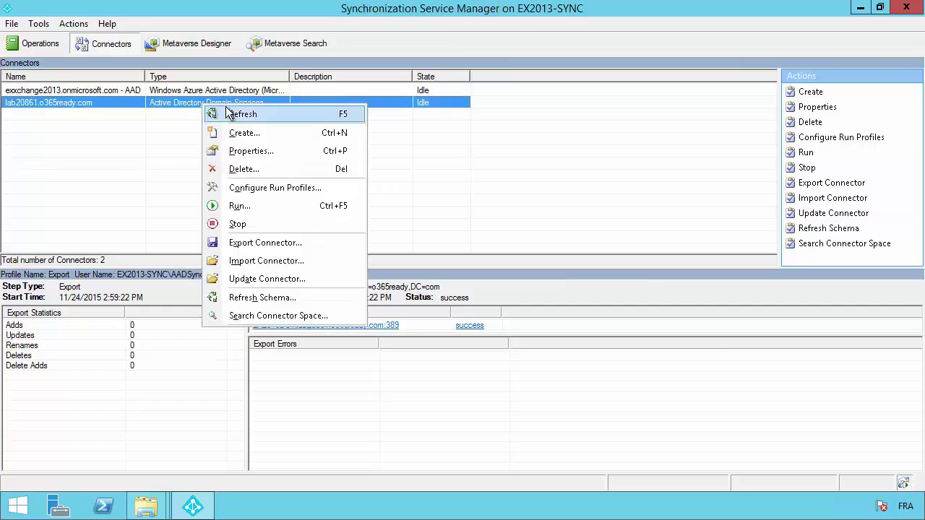
Open the lab20861.o365ready.com connector's partition containers, confirming the connector account credentials
{"action": "left_click", "coordinate": [250, 154]}
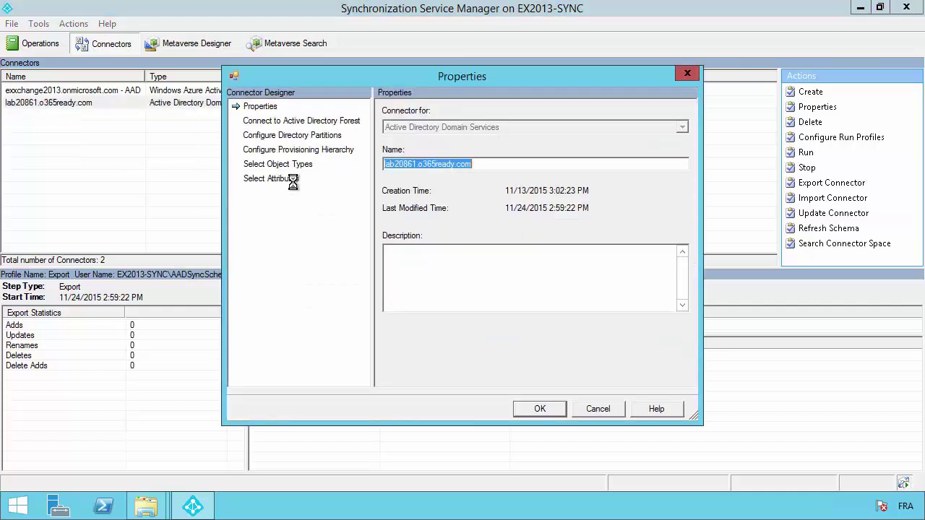
{"action": "left_click", "coordinate": [299, 137]}
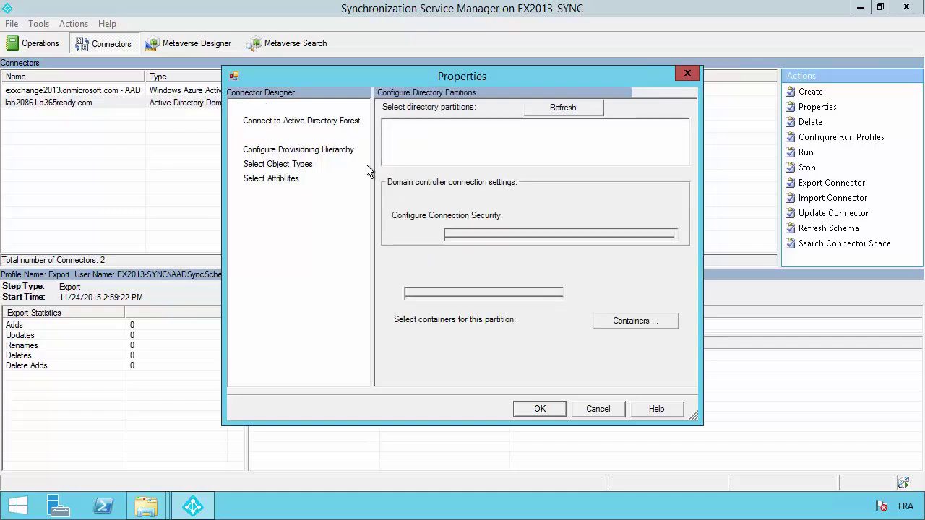
{"action": "left_click", "coordinate": [623, 322]}
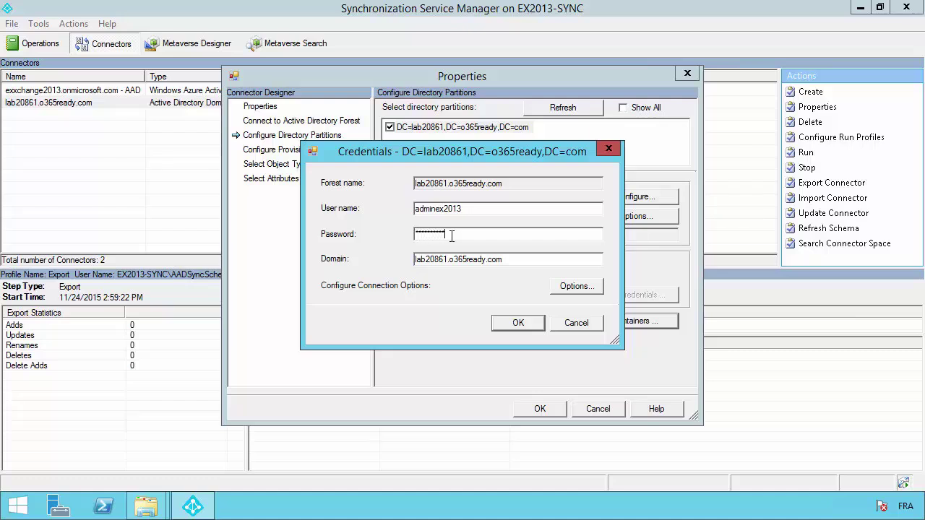
{"action": "key", "text": "Return"}
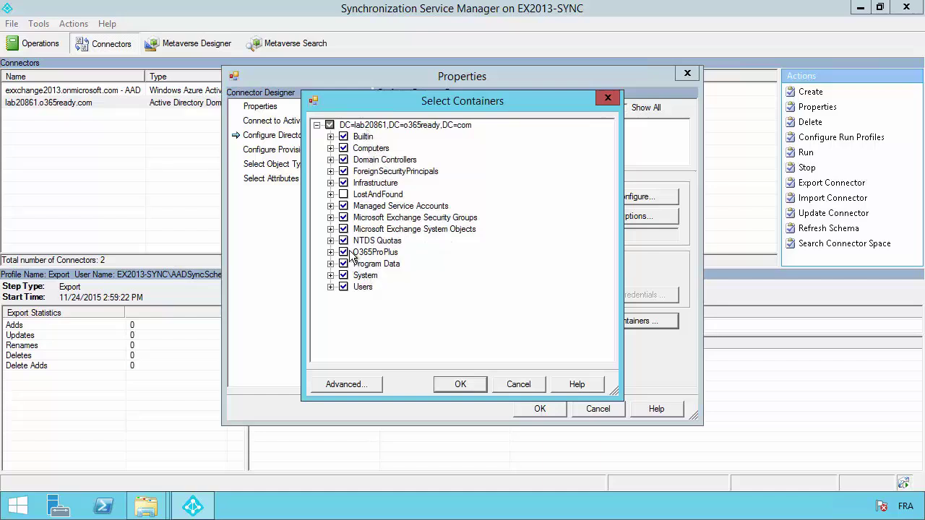
Cancel out of the containers and connector properties, then close Synchronization Service Manager and UIShell
{"action": "left_click", "coordinate": [517, 384]}
{"action": "left_click", "coordinate": [597, 409]}
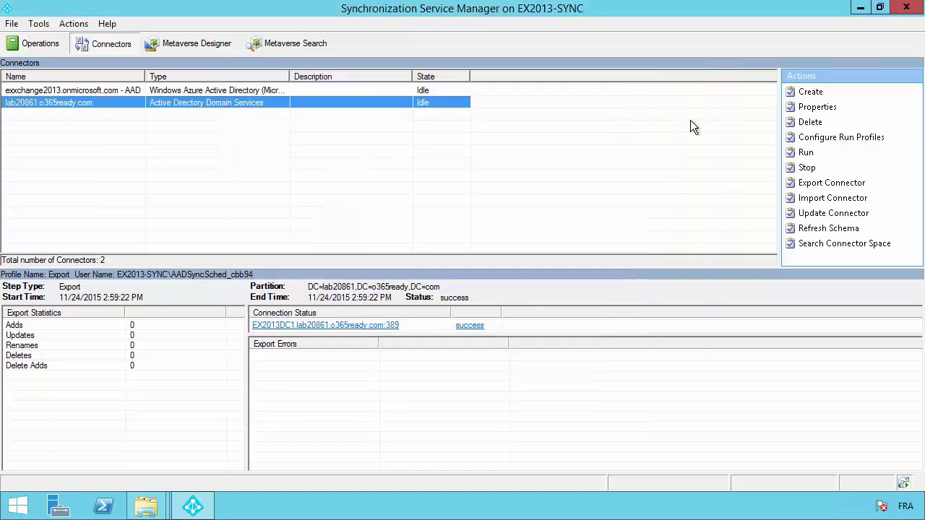
{"action": "left_click", "coordinate": [906, 8]}
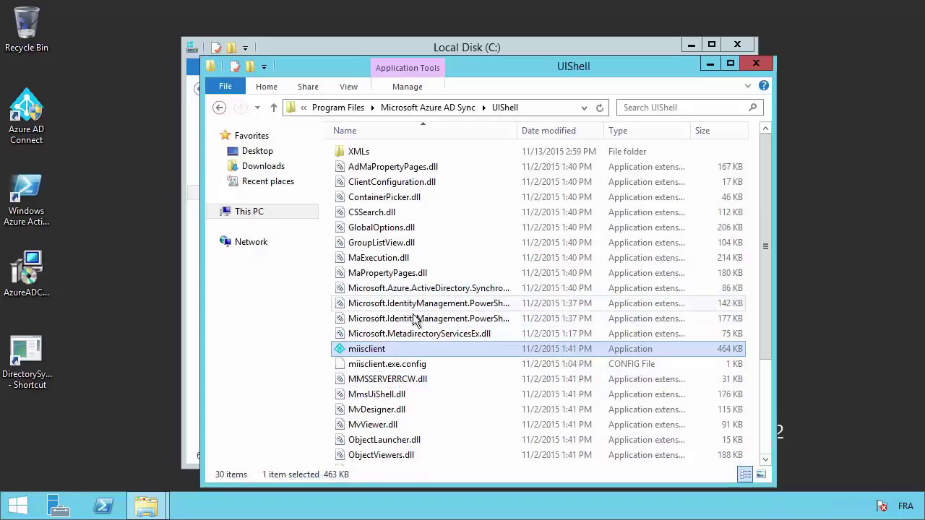
{"action": "left_click", "coordinate": [756, 63]}
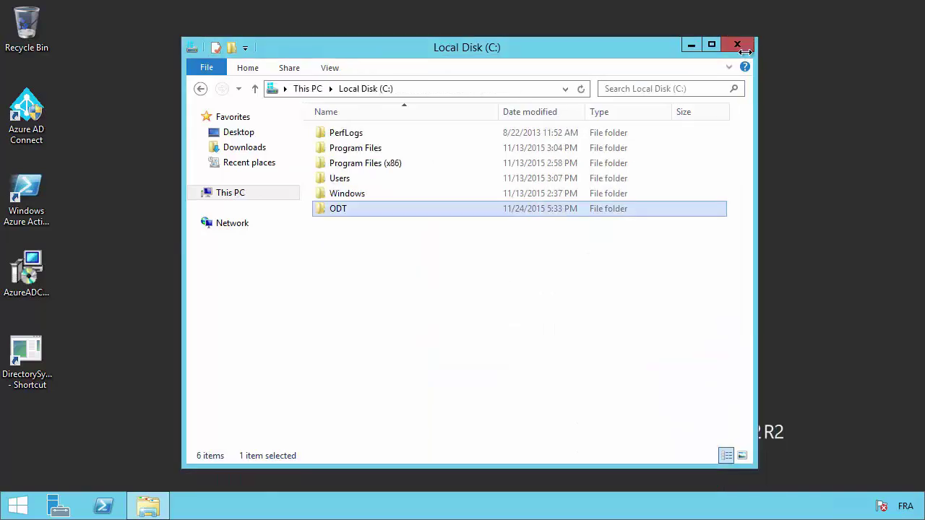
Close Local Disk (C:) and run the DirectorySyncClientCmd desktop shortcut as administrator
{"action": "left_click", "coordinate": [691, 45]}
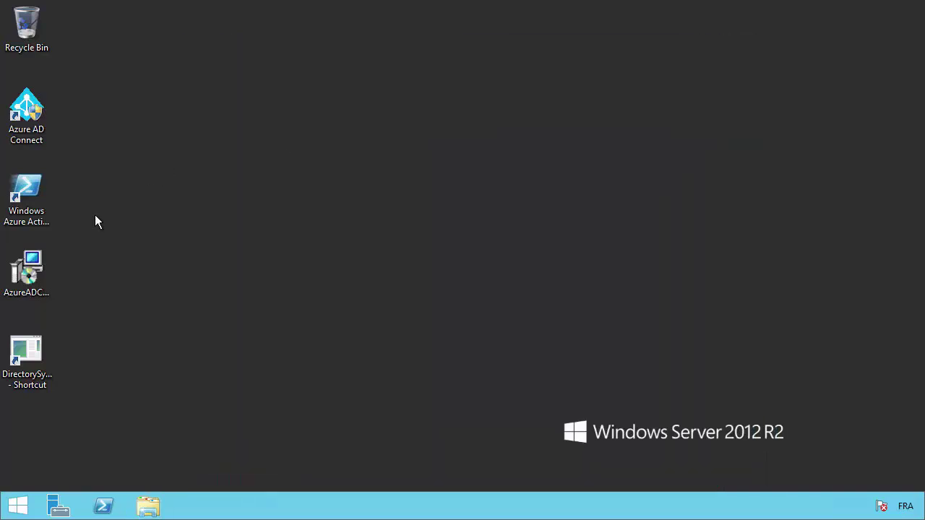
{"action": "right_click", "coordinate": [29, 349]}
{"action": "left_click", "coordinate": [90, 147]}
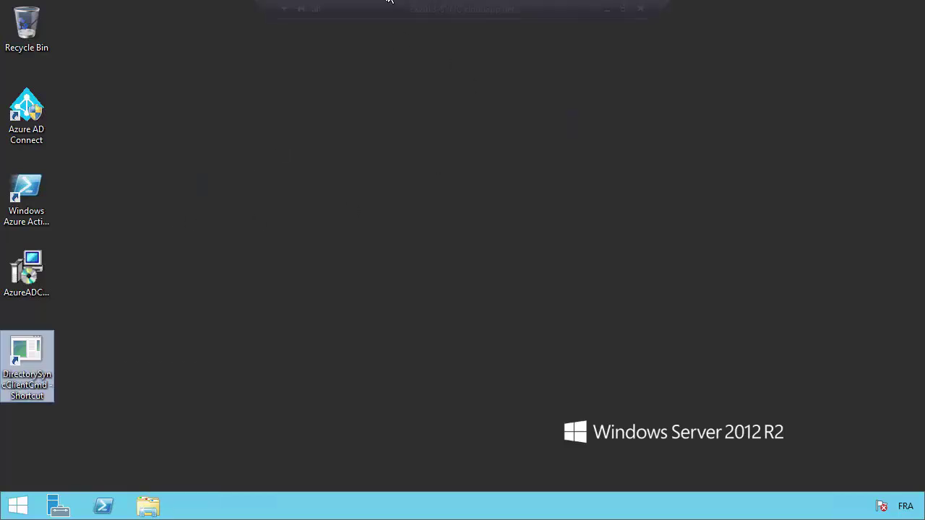
On the local Chrome Office 365 tab, sign in with the admin account and its password
{"action": "left_click", "coordinate": [605, 8]}
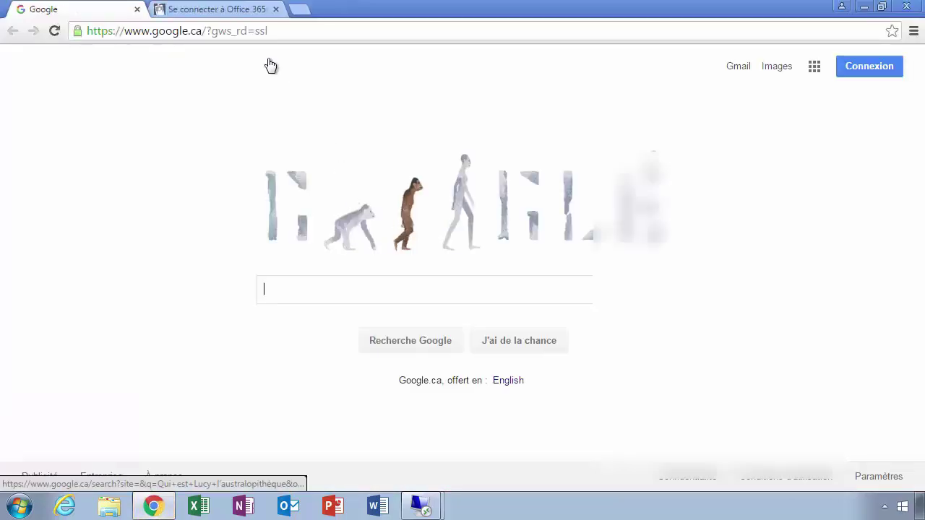
{"action": "left_click", "coordinate": [237, 14]}
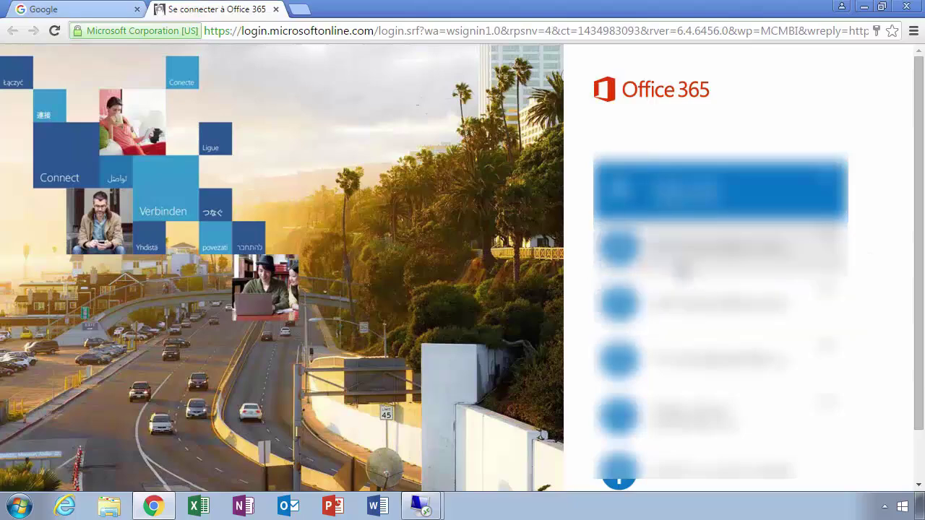
{"action": "left_click", "coordinate": [693, 249]}
{"action": "left_click", "coordinate": [640, 311]}
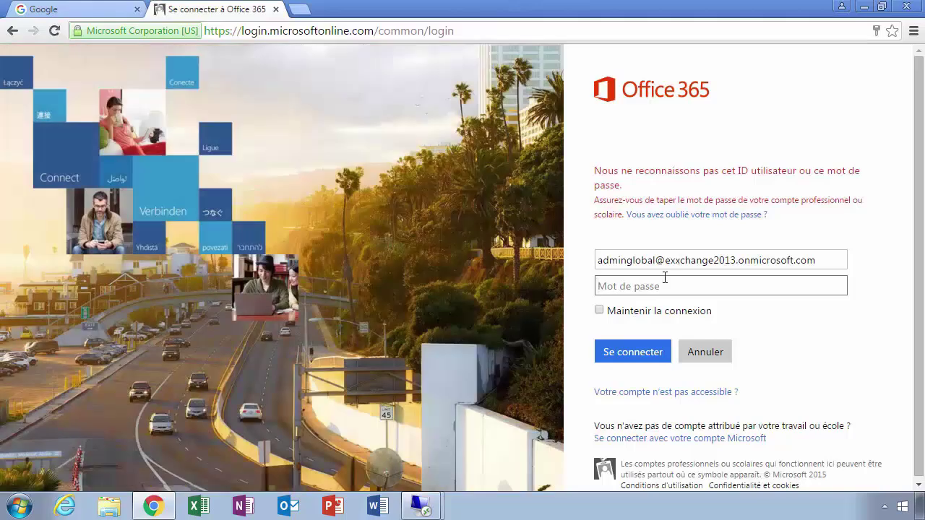
{"action": "type", "text": "•"}
{"action": "key", "text": "Return"}
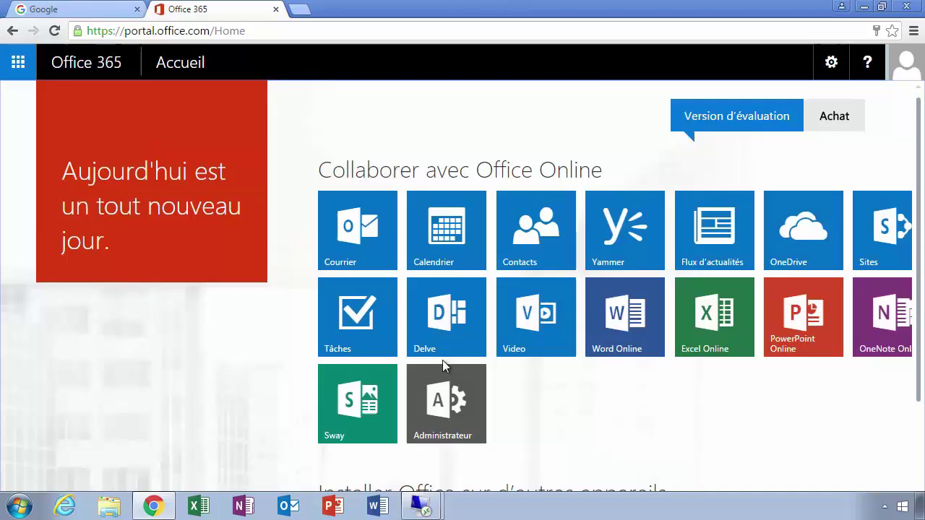
Open the admin center's Utilisateurs actifs list and inspect a newly synced user's details
{"action": "left_click", "coordinate": [442, 394]}
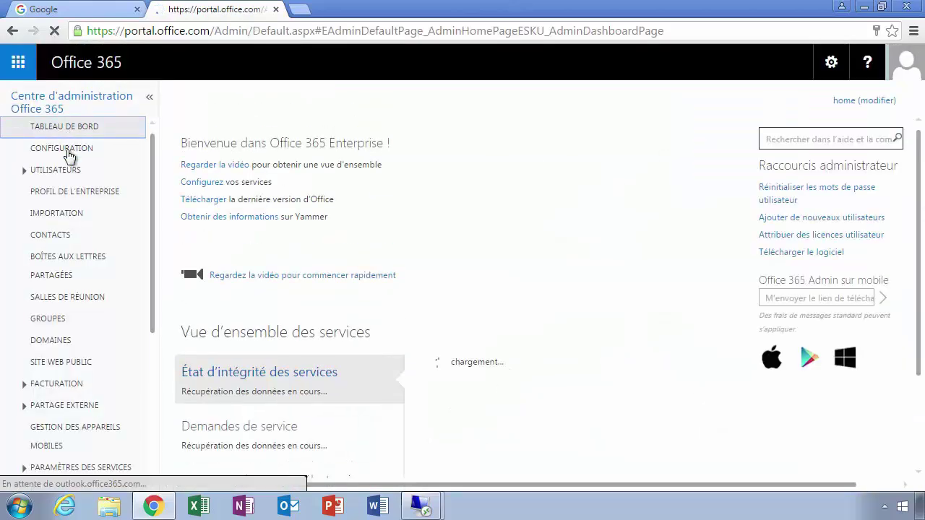
{"action": "left_click", "coordinate": [56, 172]}
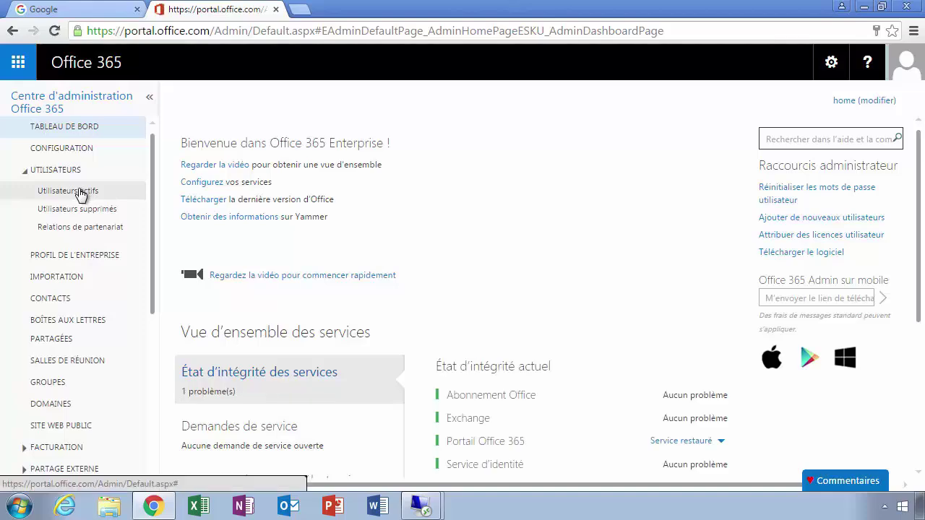
{"action": "left_click", "coordinate": [81, 191]}
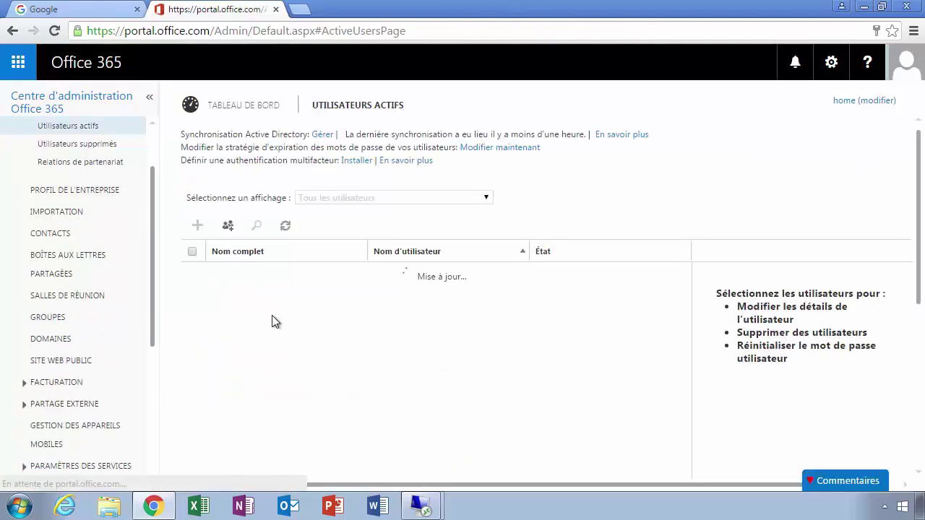
{"action": "scroll", "coordinate": [273, 318], "scroll_direction": "down", "scroll_amount": 2}
{"action": "scroll", "coordinate": [273, 318], "scroll_direction": "down", "scroll_amount": 2}
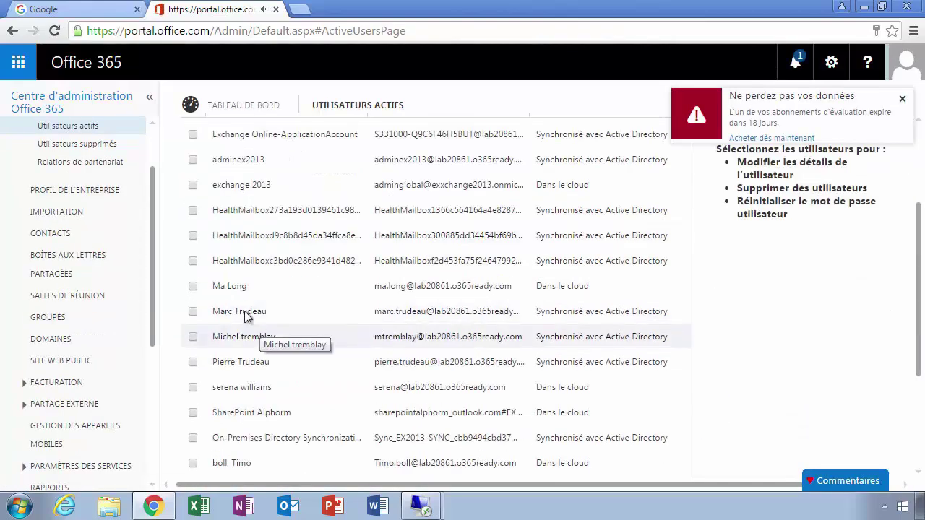
{"action": "left_click", "coordinate": [354, 312]}
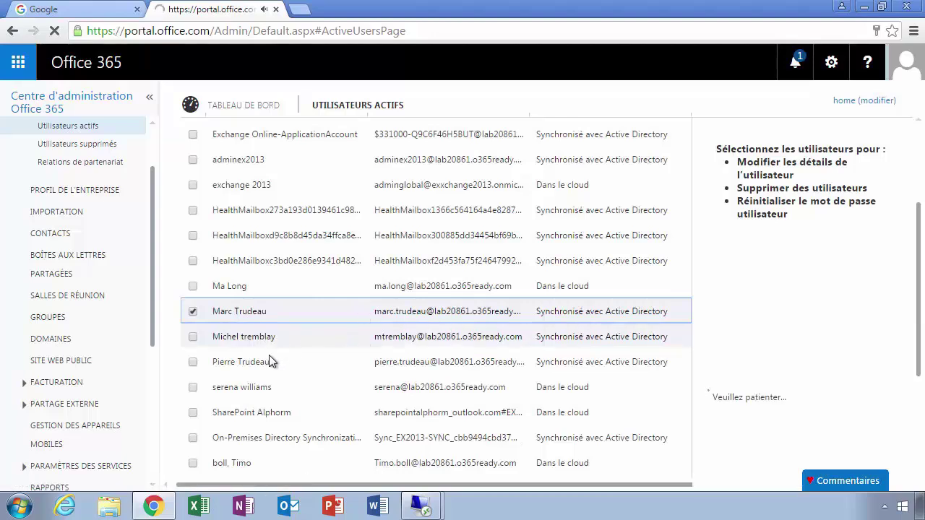
{"action": "left_click", "coordinate": [301, 357]}
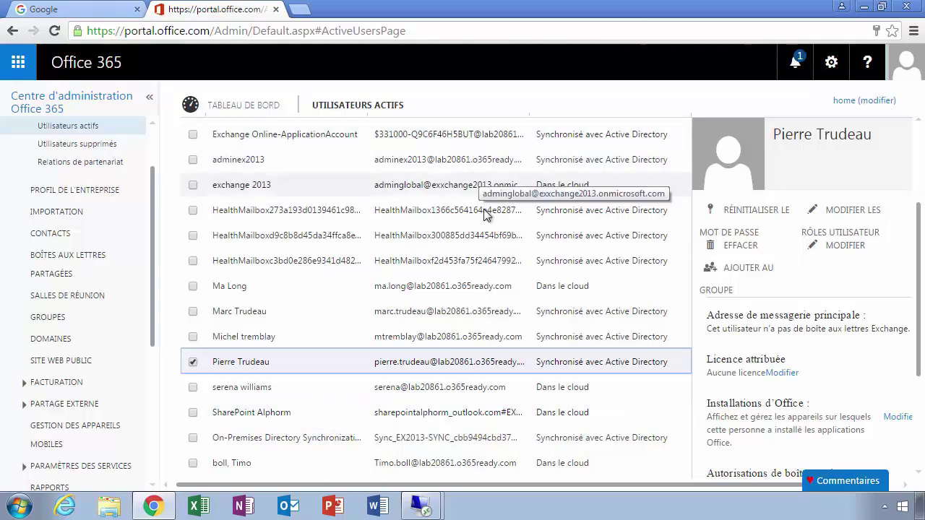
{"action": "scroll", "coordinate": [614, 291], "scroll_direction": "up", "scroll_amount": 3}
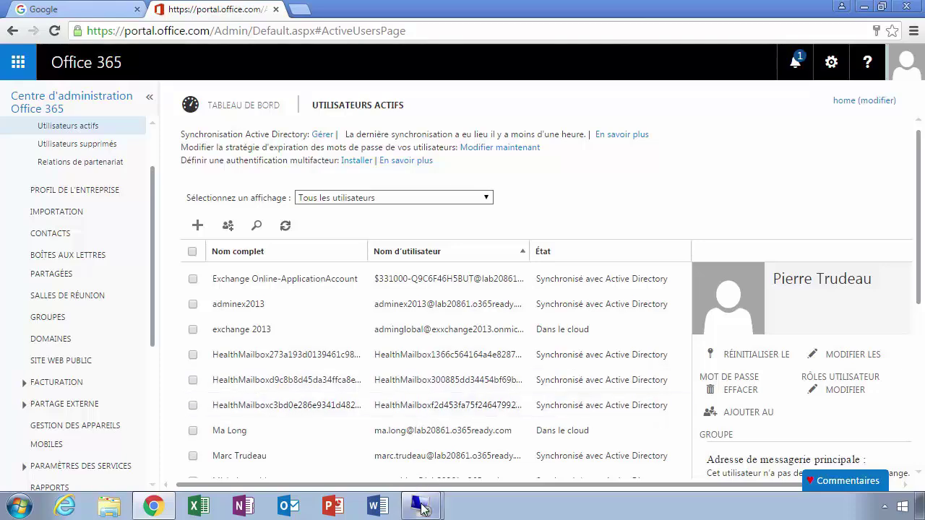
{"action": "mouse_move", "coordinate": [421, 506]}
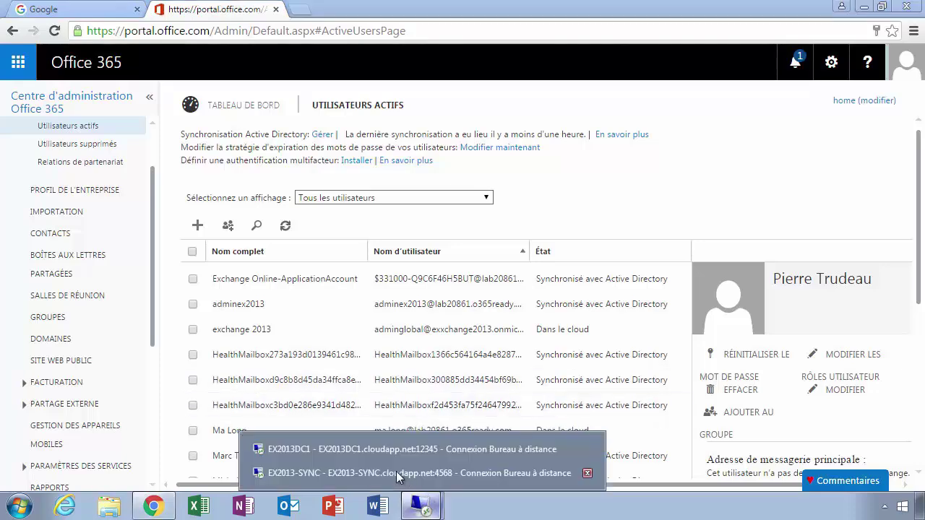
In the remote session, browse This PC to Local Disk (C:) and right-click the ODT folder
{"action": "left_click", "coordinate": [332, 473]}
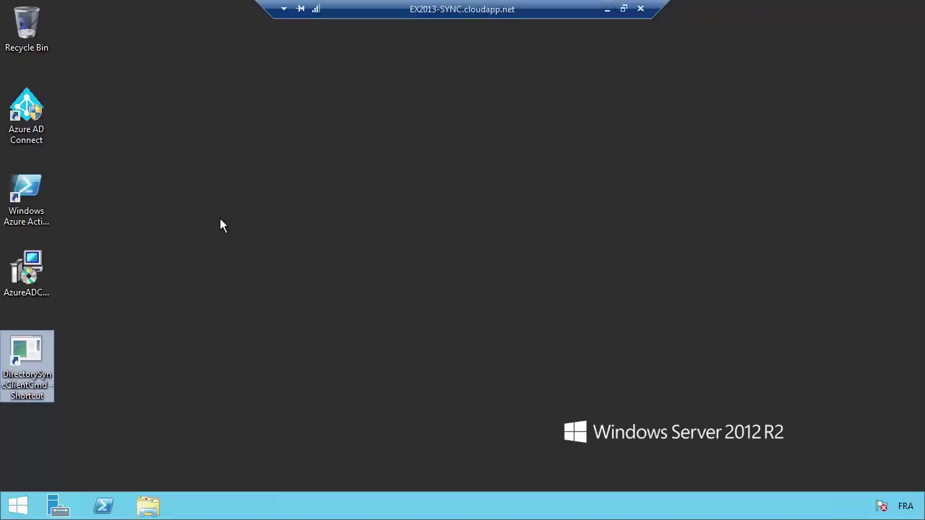
{"action": "left_click", "coordinate": [148, 506]}
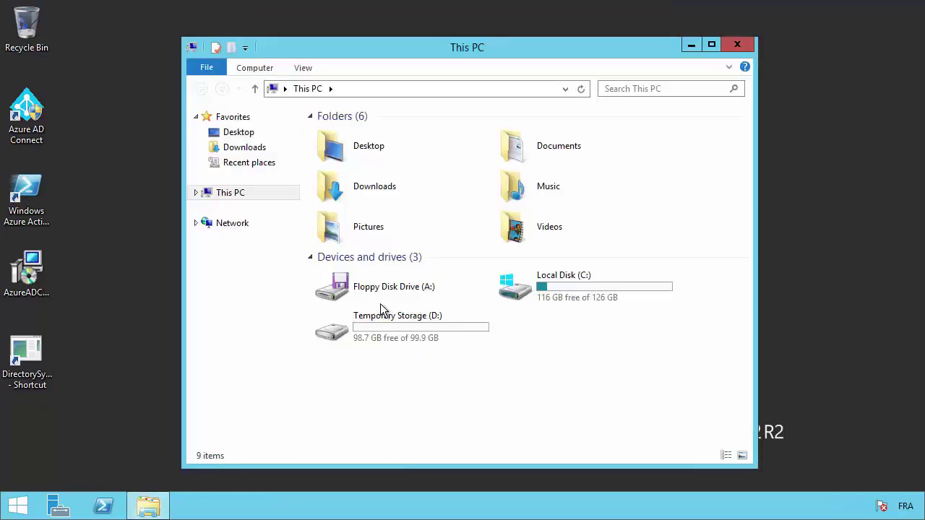
{"action": "double_click", "coordinate": [571, 296]}
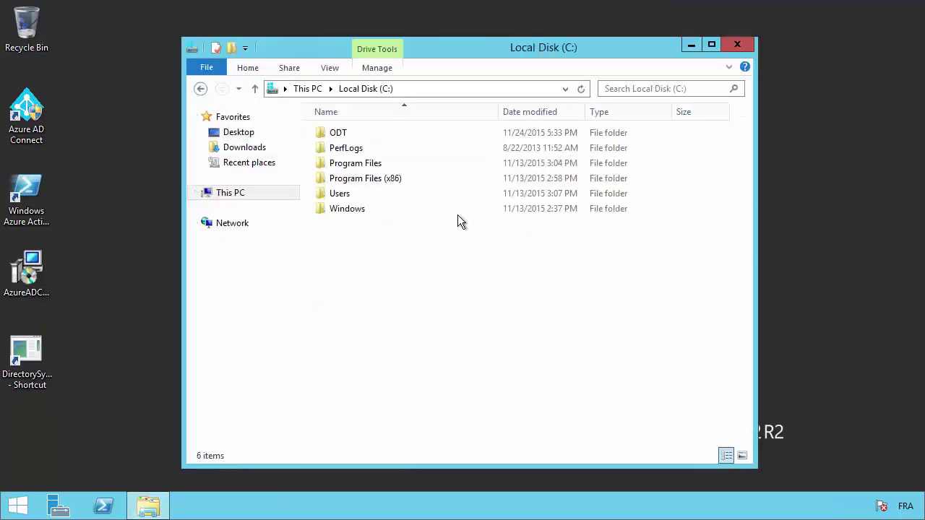
{"action": "right_click", "coordinate": [337, 136]}
{"action": "left_click", "coordinate": [302, 148]}
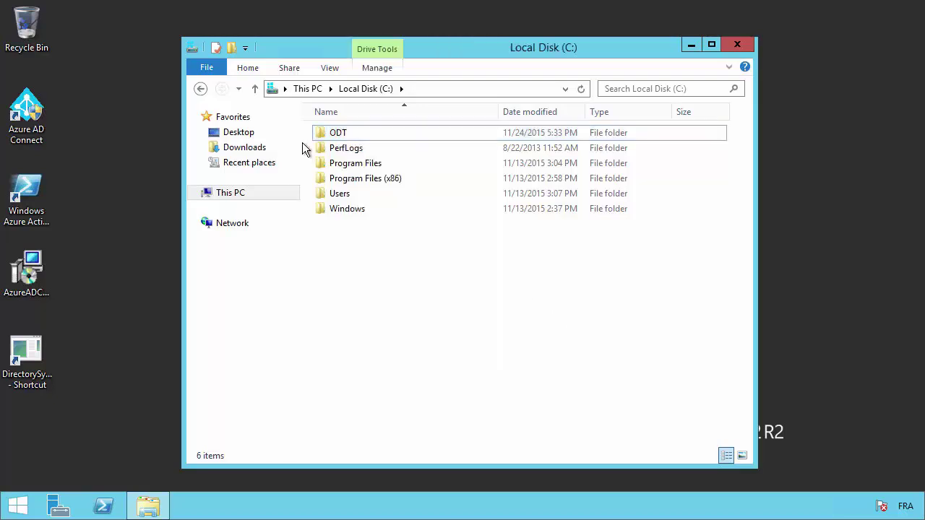
{"action": "left_click", "coordinate": [337, 136]}
{"action": "right_click", "coordinate": [338, 136]}
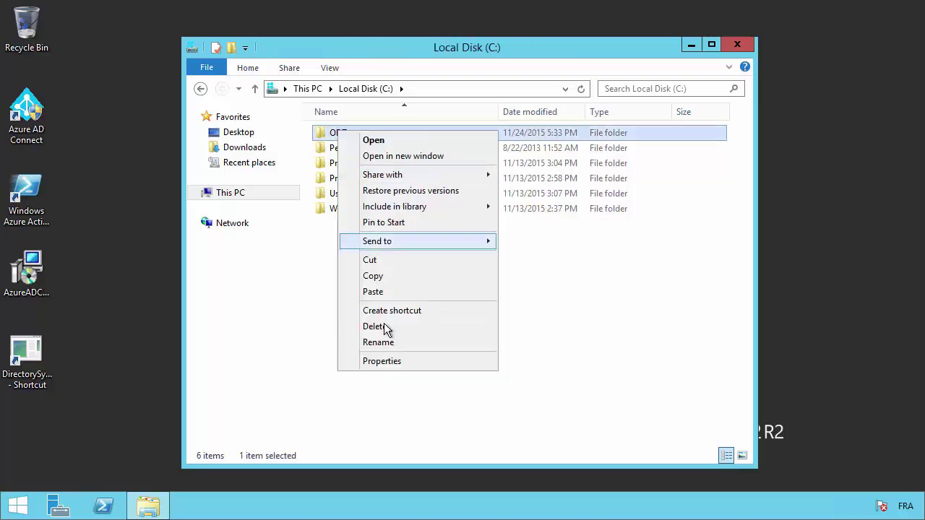
Check in the ODT folder's Sharing and Advanced Sharing that it is shared as \\Ex2013-sync\odt
{"action": "left_click", "coordinate": [381, 361]}
{"action": "left_click", "coordinate": [402, 166]}
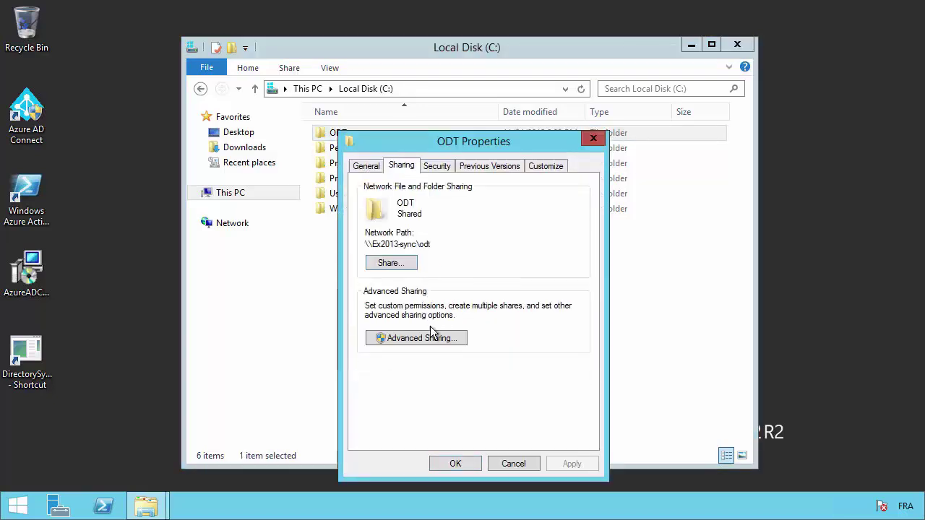
{"action": "left_click", "coordinate": [417, 338]}
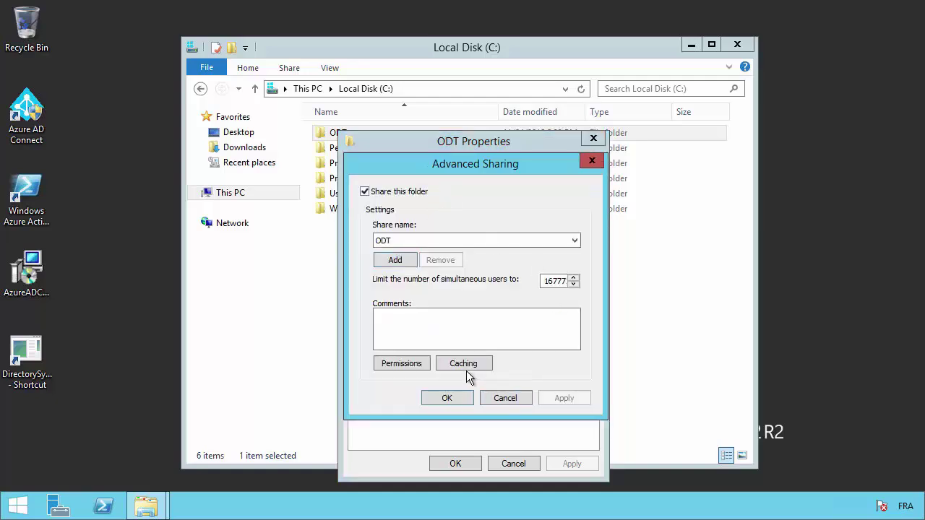
{"action": "left_click", "coordinate": [497, 390]}
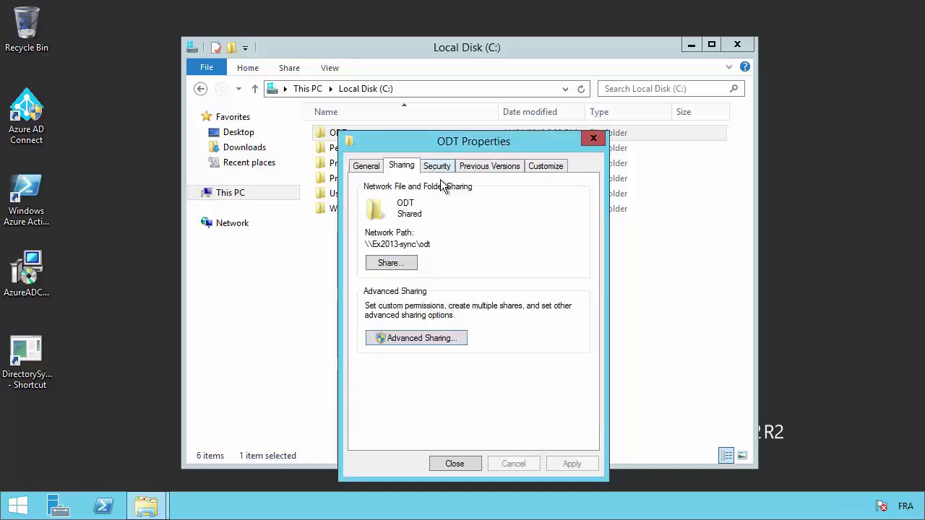
{"action": "left_click", "coordinate": [436, 167]}
Add the two domain users to the ODT folder's permissions list, resolving them with Check Names
{"action": "left_click", "coordinate": [567, 287]}
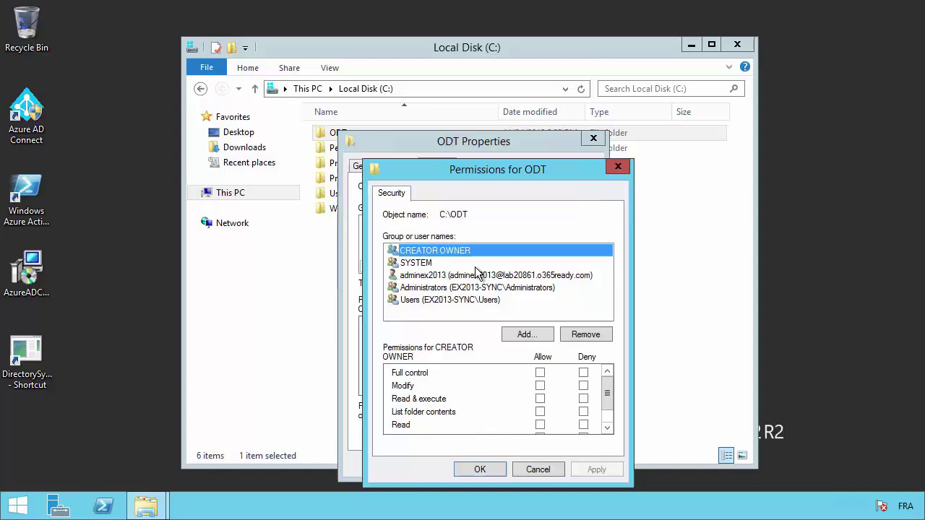
{"action": "left_click", "coordinate": [532, 336]}
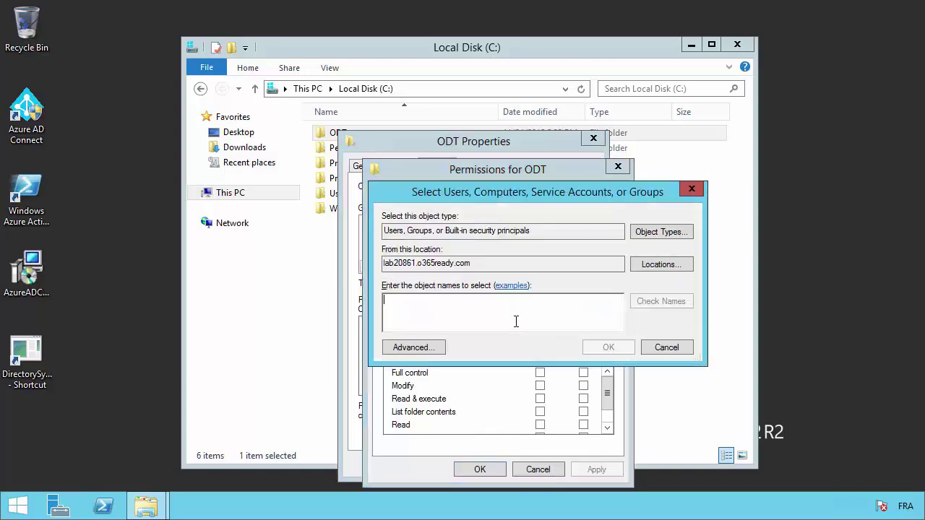
{"action": "type", "text": "pier"}
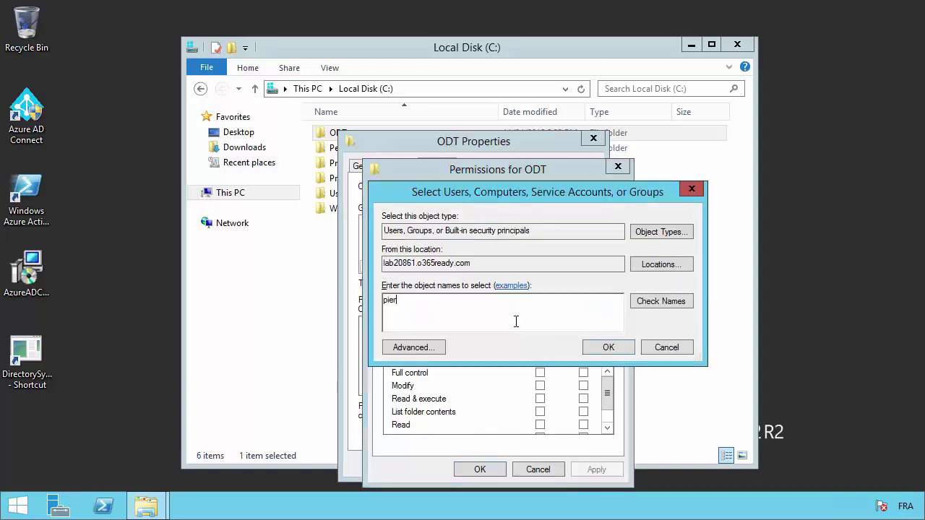
{"action": "type", "text": "r"}
{"action": "left_click", "coordinate": [650, 302]}
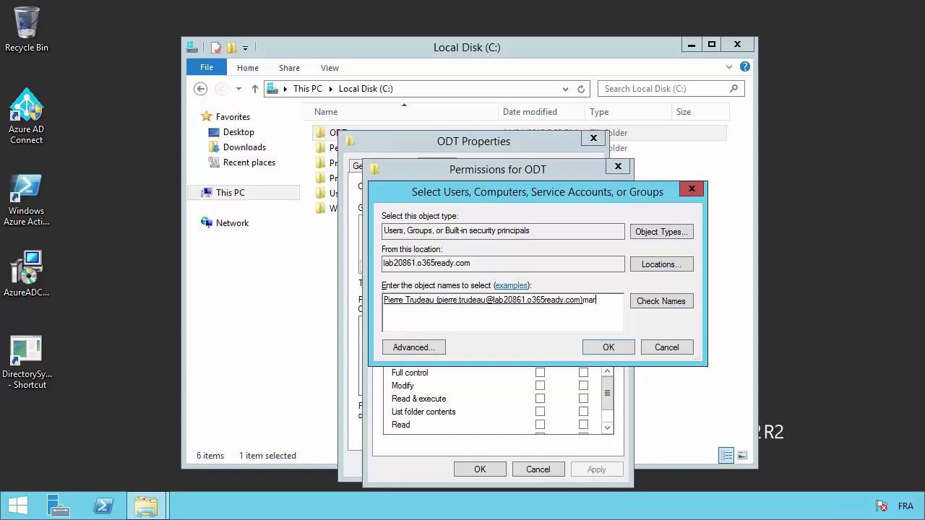
{"action": "left_click", "coordinate": [626, 347]}
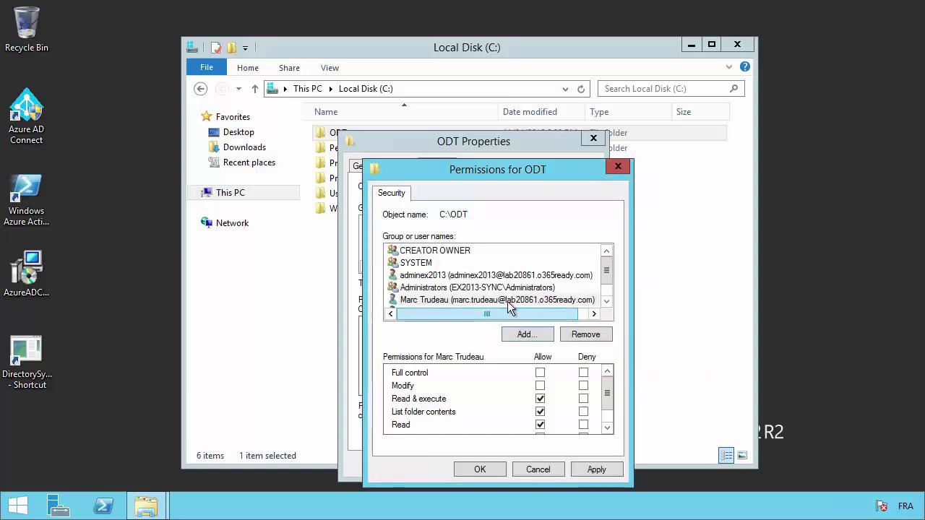
Allow Full control for both added users, apply the change and close the ODT properties
{"action": "scroll", "coordinate": [505, 307], "scroll_direction": "down", "scroll_amount": 1}
{"action": "left_click", "coordinate": [466, 302]}
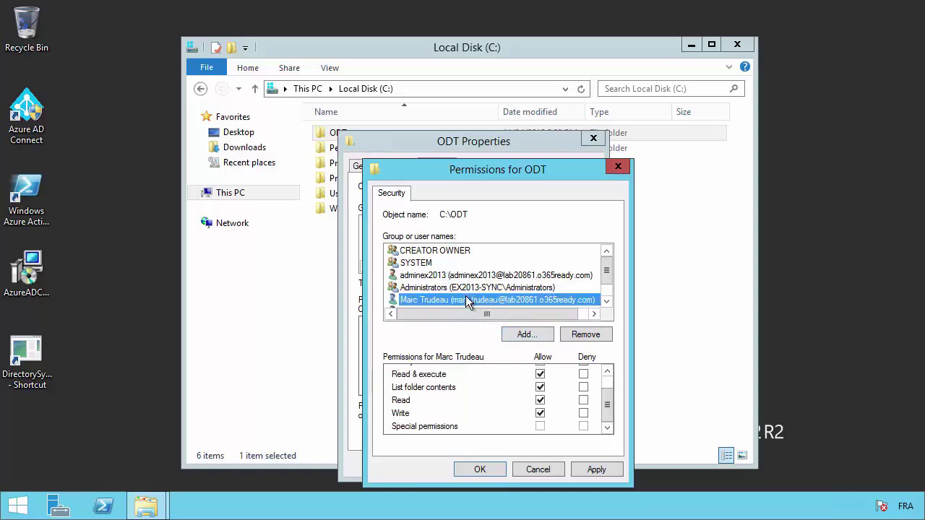
{"action": "scroll", "coordinate": [455, 296], "scroll_direction": "down", "scroll_amount": 1}
{"action": "left_click", "coordinate": [455, 292]}
{"action": "scroll", "coordinate": [549, 405], "scroll_direction": "up", "scroll_amount": 1}
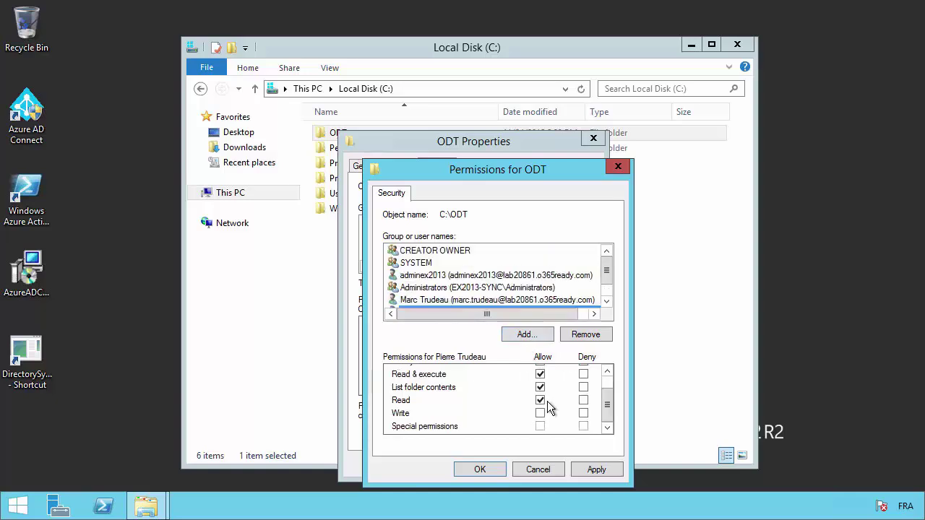
{"action": "scroll", "coordinate": [609, 376], "scroll_direction": "up", "scroll_amount": 1}
{"action": "left_click", "coordinate": [540, 372]}
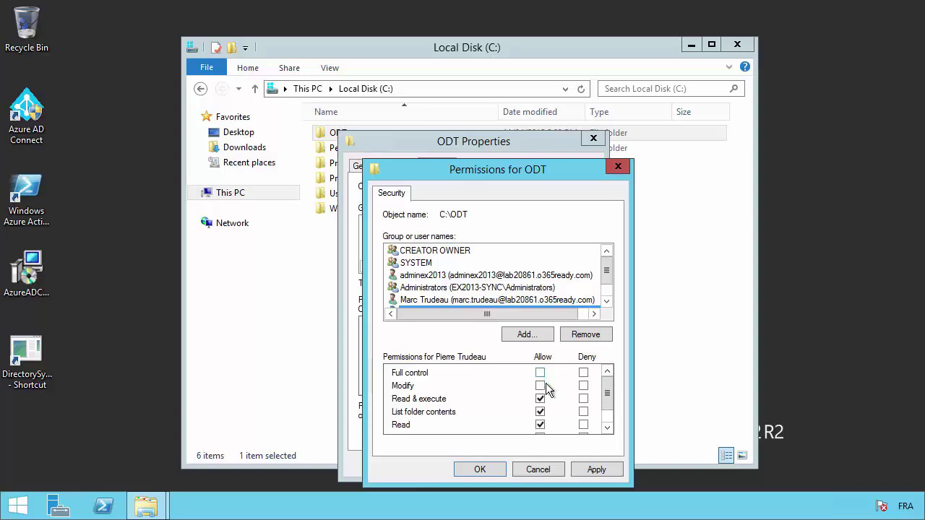
{"action": "left_click", "coordinate": [589, 469]}
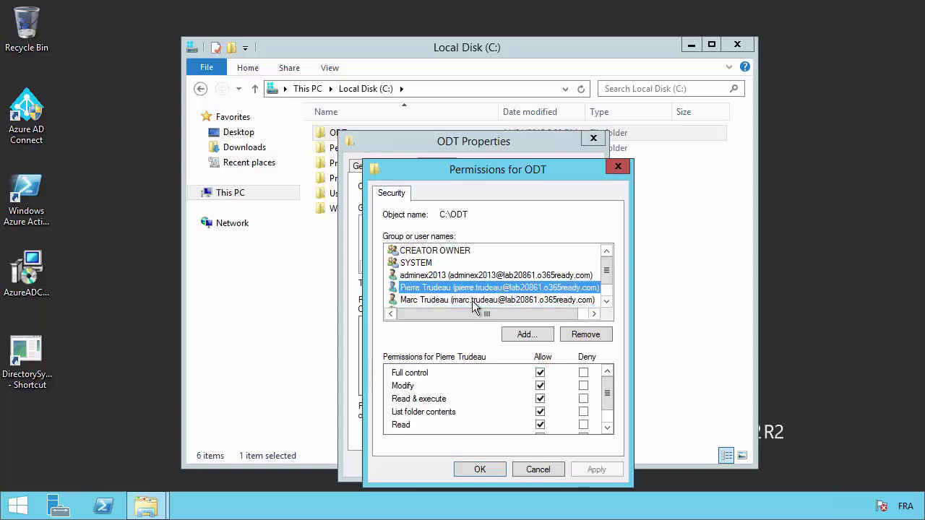
{"action": "left_click", "coordinate": [471, 299]}
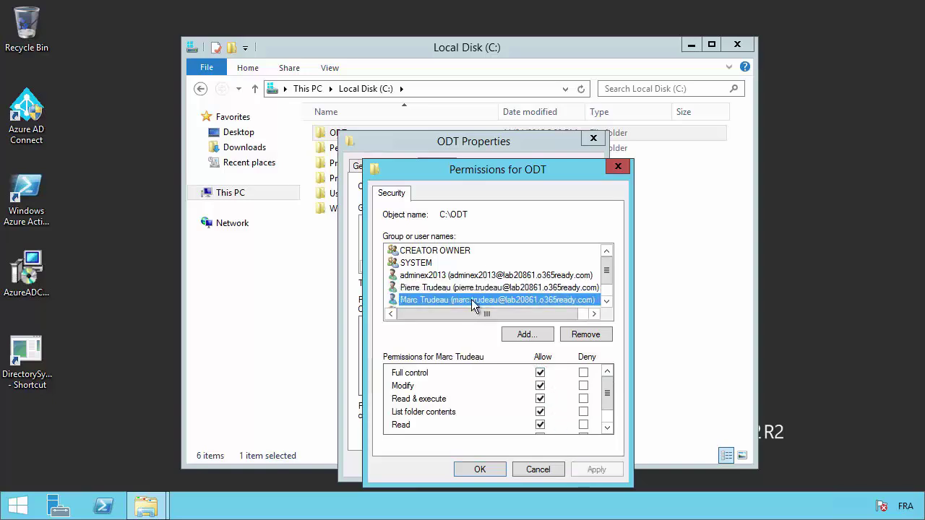
{"action": "left_click", "coordinate": [479, 469]}
{"action": "left_click", "coordinate": [464, 460]}
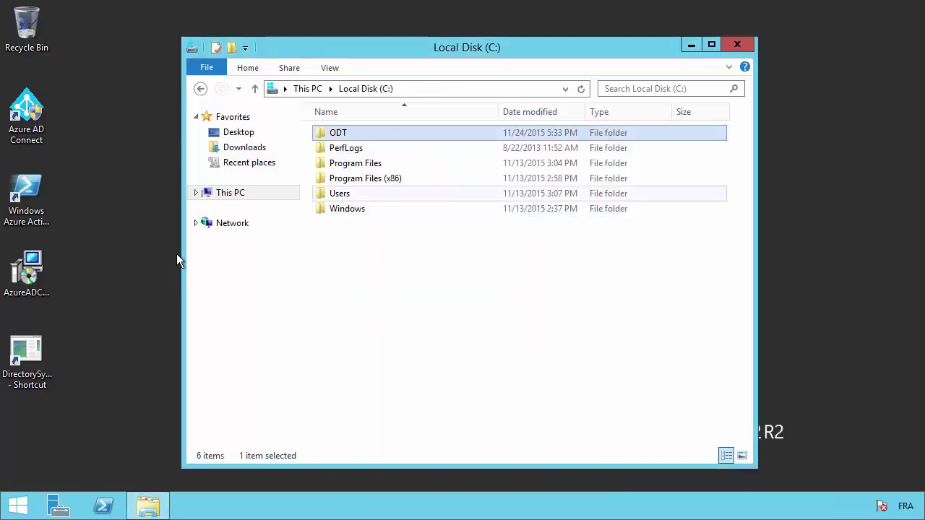
{"action": "right_click", "coordinate": [231, 197]}
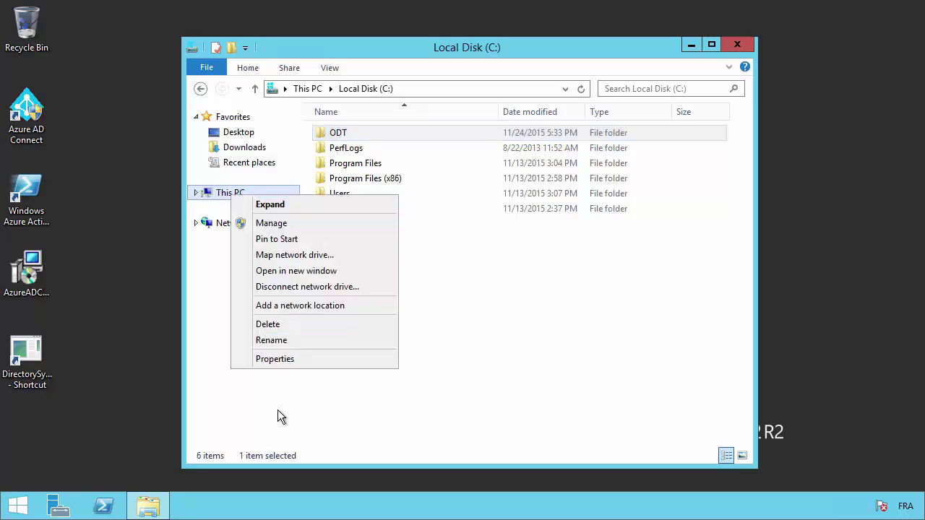
{"action": "left_click", "coordinate": [286, 361]}
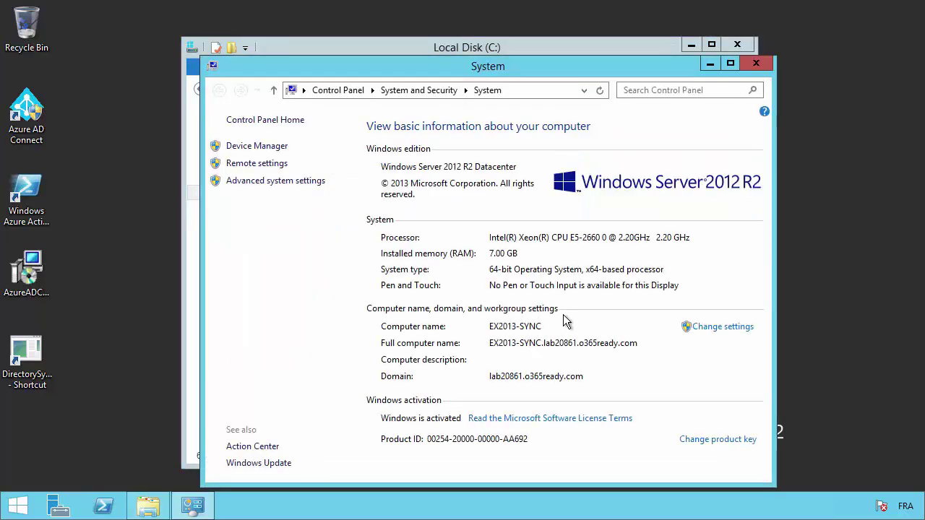
{"action": "left_click", "coordinate": [756, 65]}
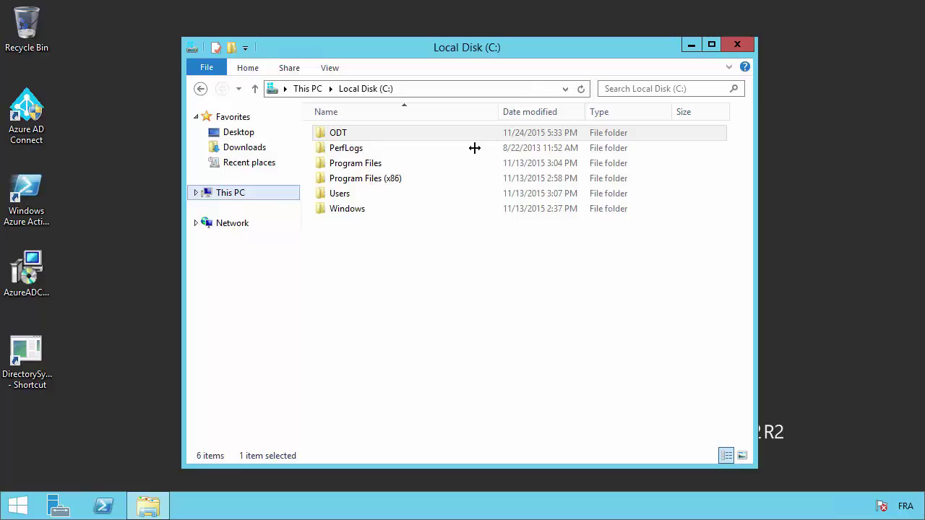
{"action": "left_click", "coordinate": [337, 133]}
Open the ODT folder, then launch Internet Explorer from Start and maximize it on msn.com
{"action": "double_click", "coordinate": [337, 133]}
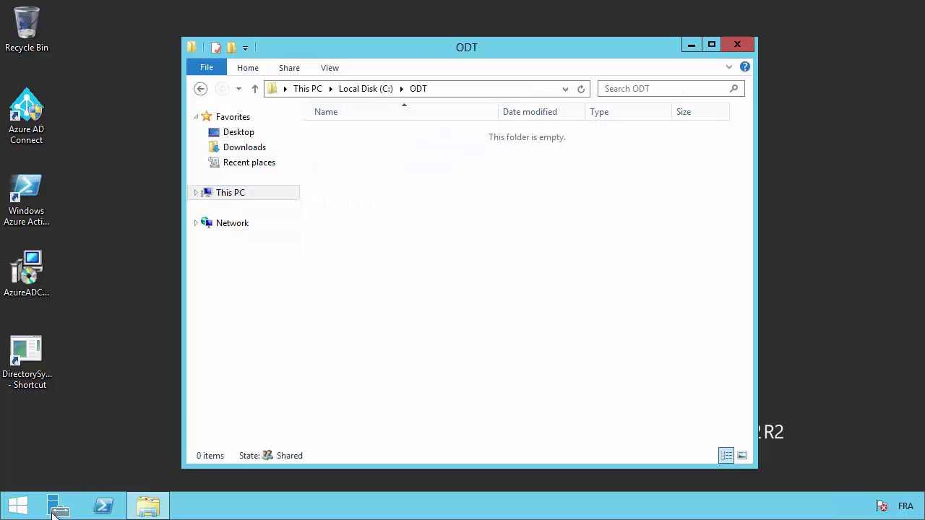
{"action": "key", "text": "super"}
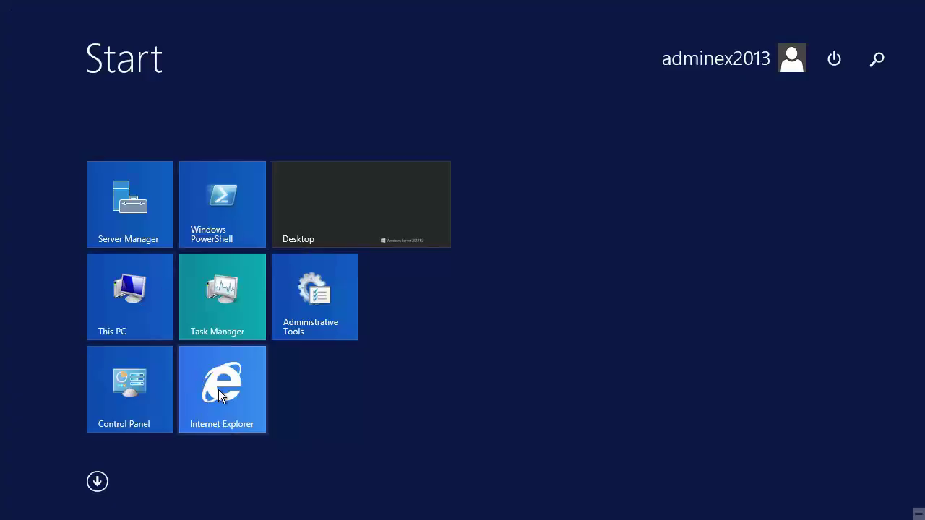
{"action": "left_click", "coordinate": [218, 389]}
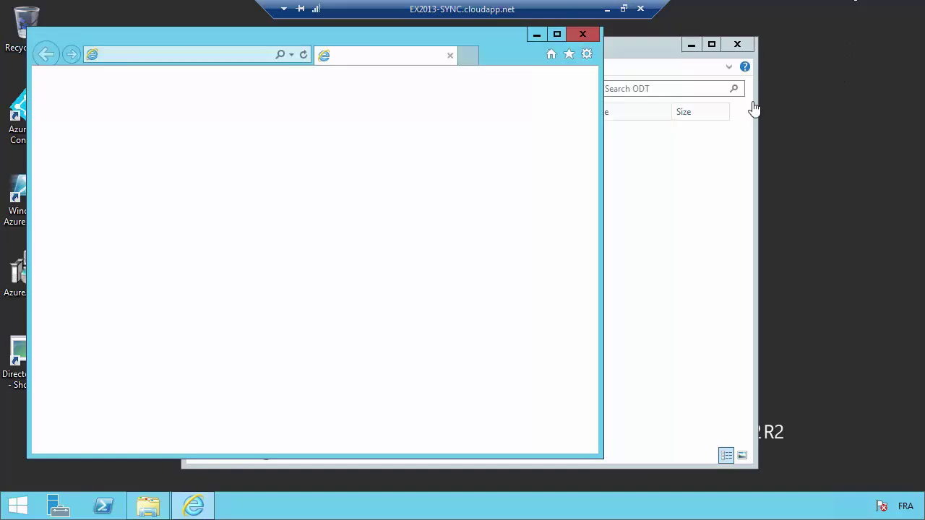
{"action": "left_click_drag", "start_coordinate": [393, 39], "coordinate": [415, 45]}
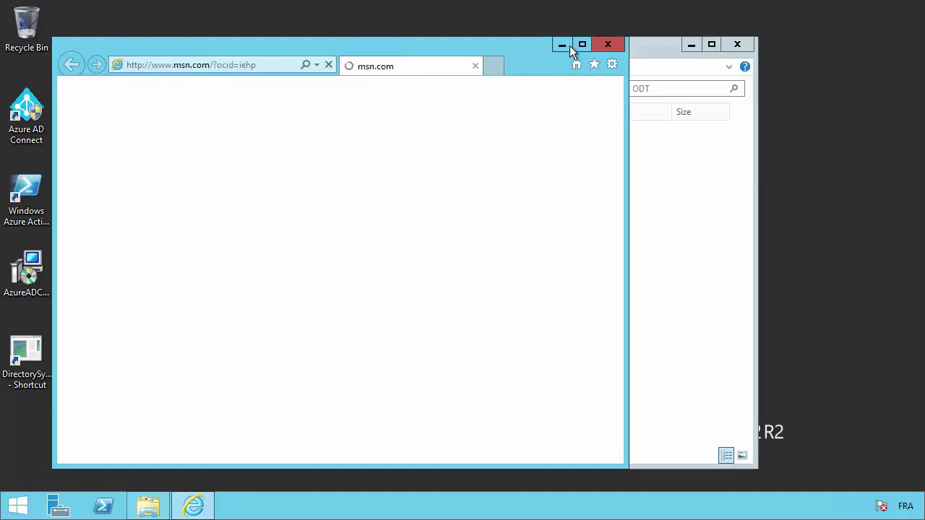
{"action": "key", "text": "super+Up"}
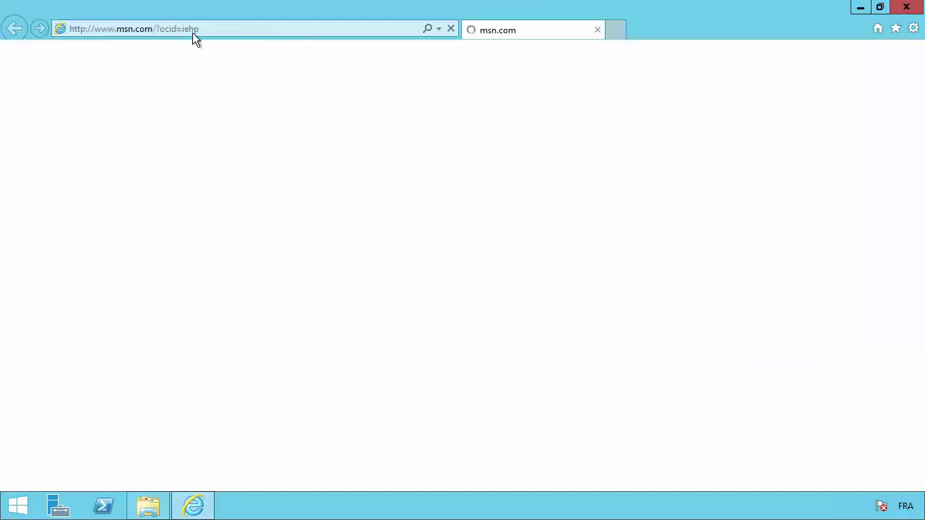
{"action": "left_click", "coordinate": [192, 32]}
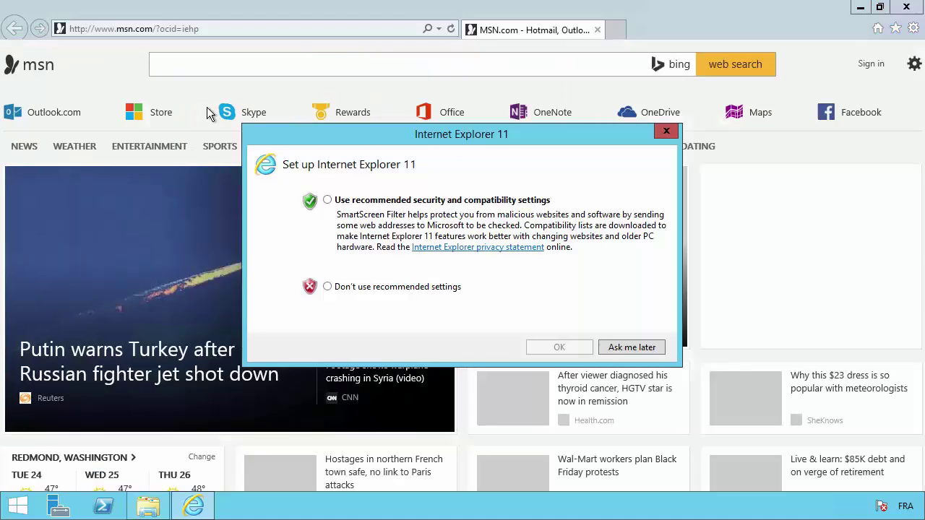
{"action": "left_click", "coordinate": [665, 130]}
{"action": "left_click", "coordinate": [231, 30]}
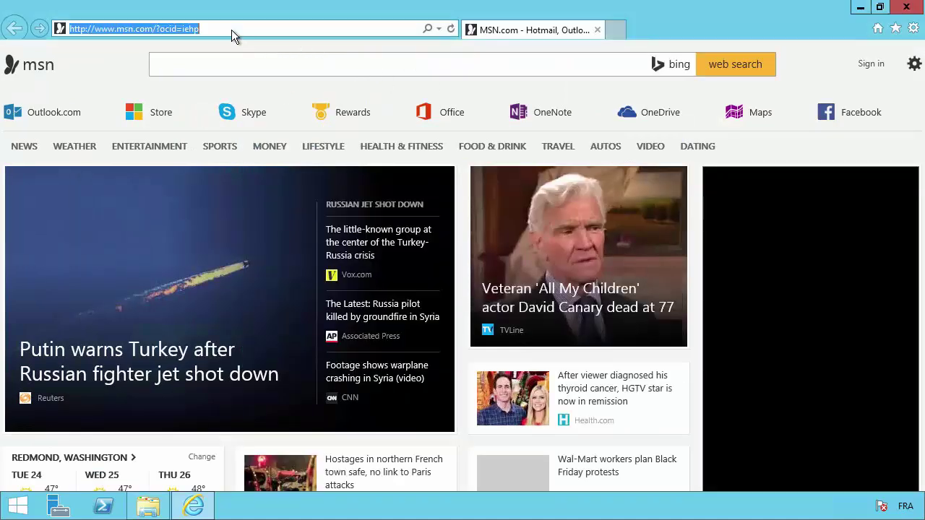
{"action": "type", "text": "www.googl"}
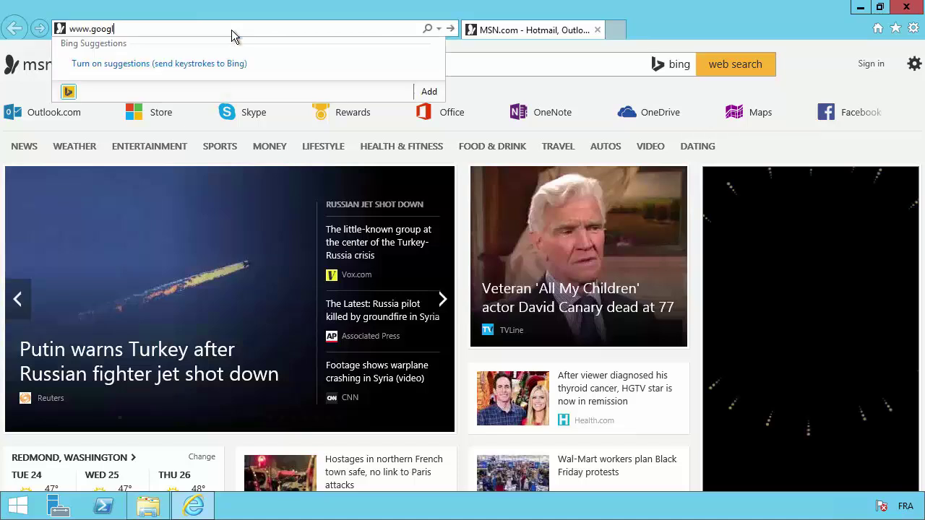
{"action": "type", "text": "e.cz"}
{"action": "key", "text": "Return"}
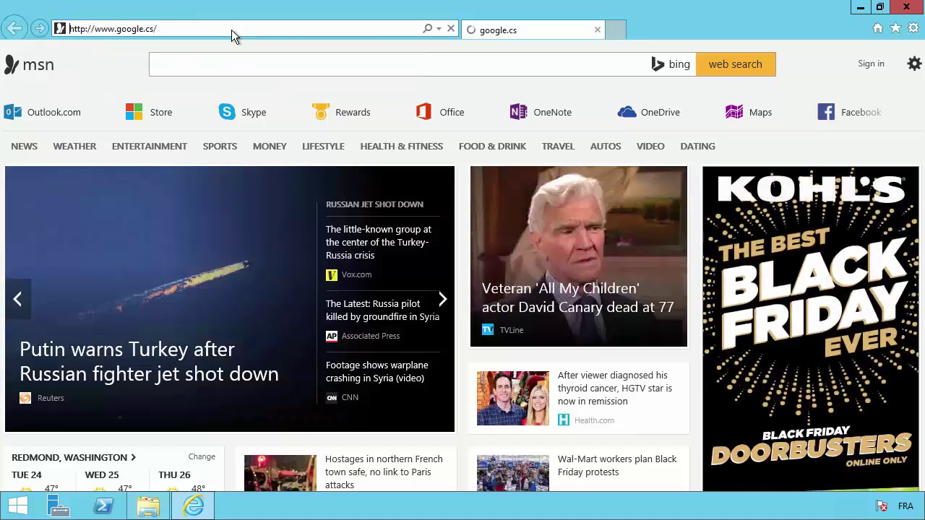
{"action": "left_click", "coordinate": [231, 30]}
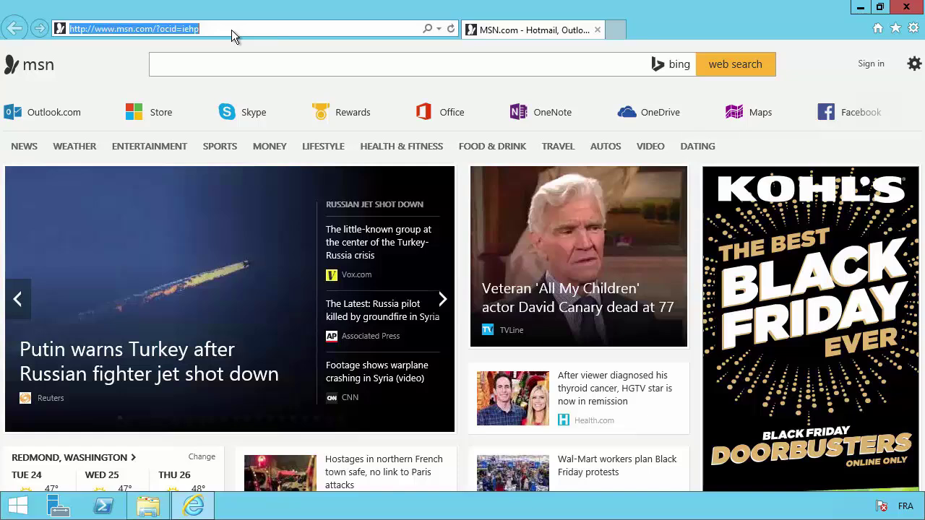
{"action": "type", "text": "www"}
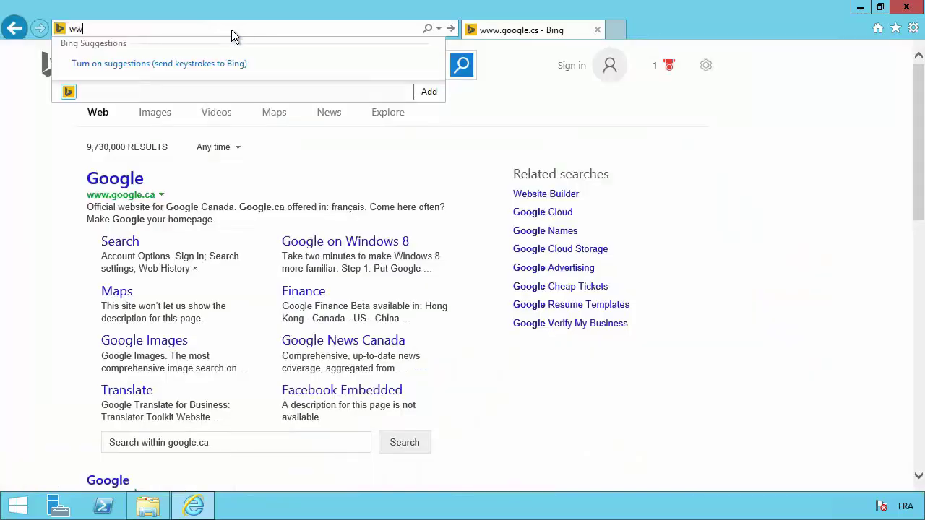
{"action": "left_click", "coordinate": [114, 179]}
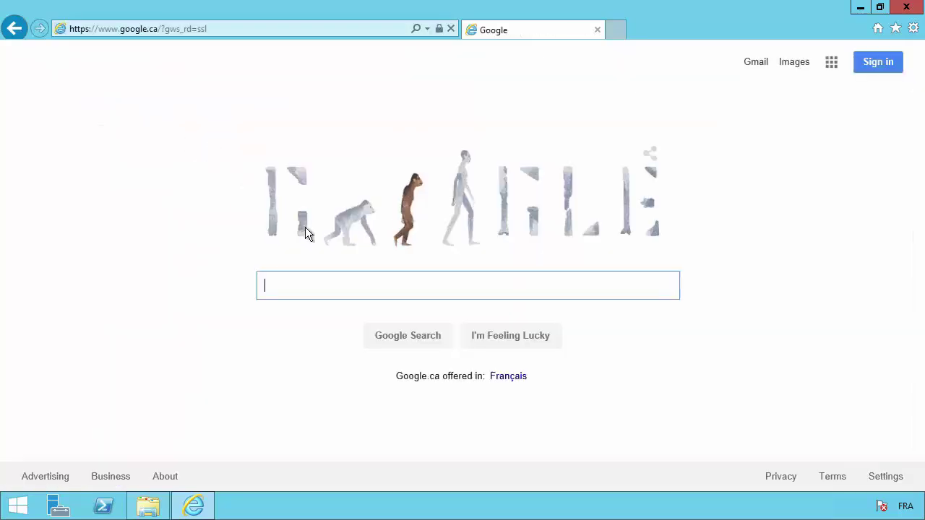
{"action": "type", "text": "offi"}
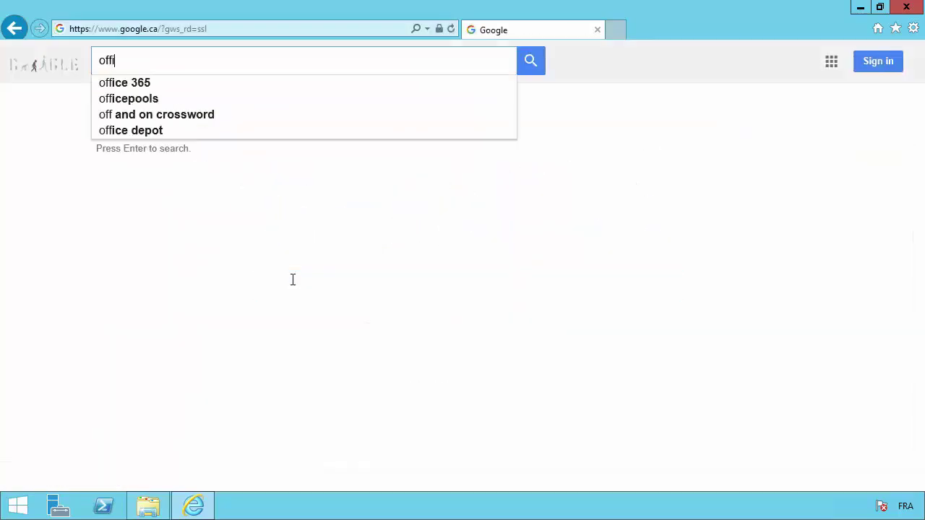
{"action": "type", "text": "ce deploy"}
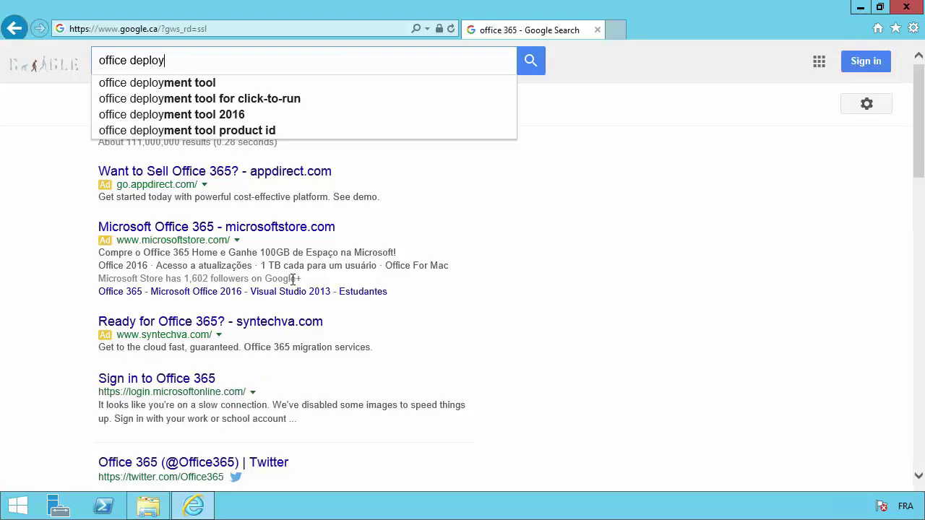
{"action": "type", "text": "ment tool"}
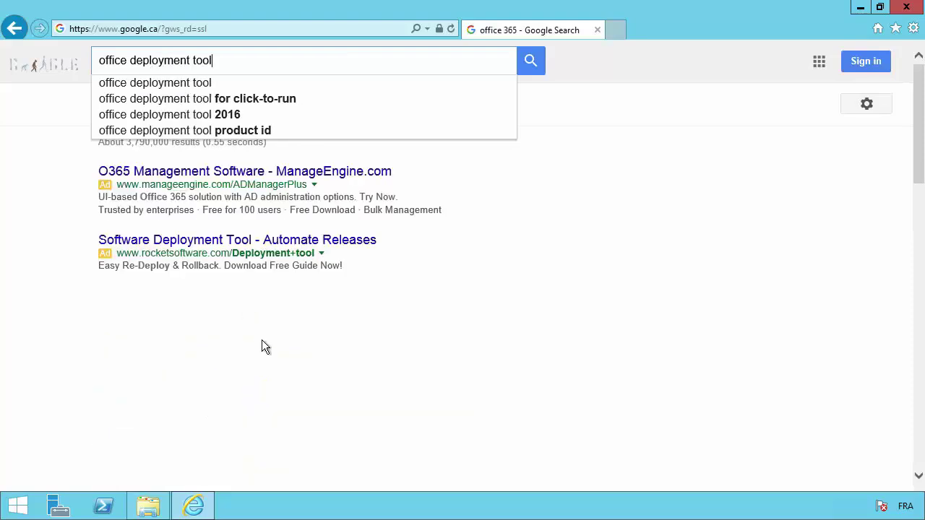
{"action": "key", "text": "Return"}
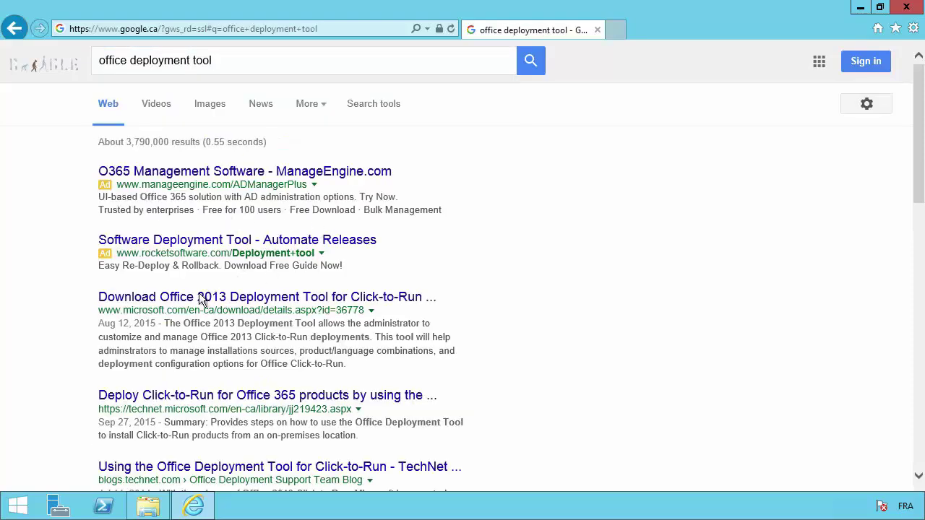
Open the Office 2013 Deployment Tool download result, then return to the Google results and scroll through them
{"action": "left_click", "coordinate": [200, 299]}
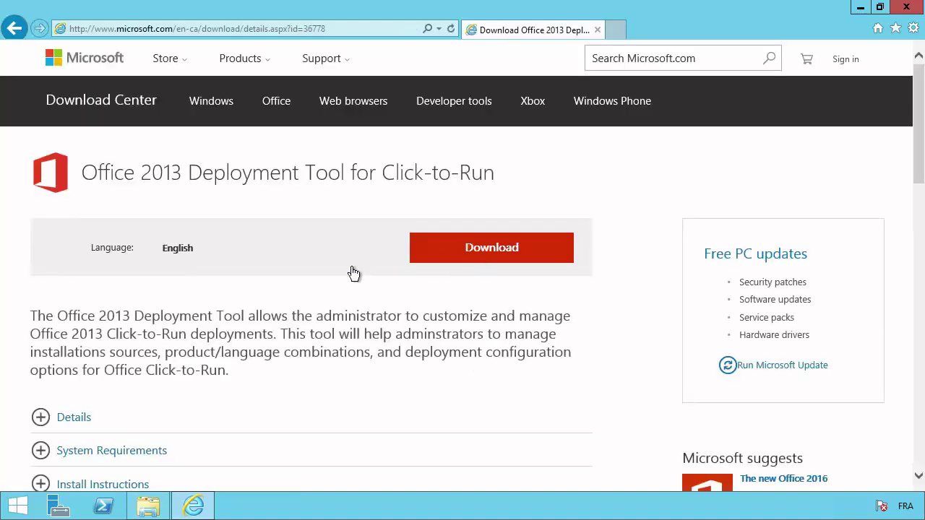
{"action": "left_click_drag", "start_coordinate": [144, 173], "coordinate": [180, 173]}
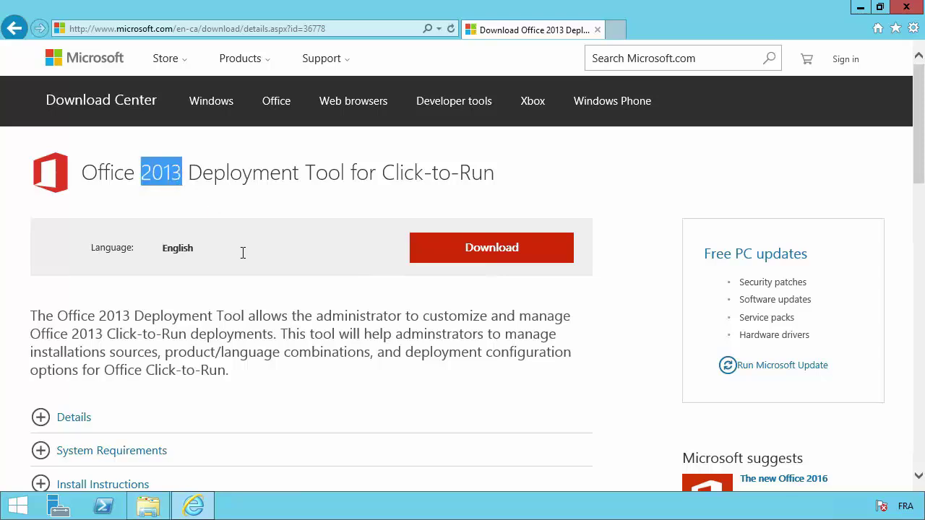
{"action": "scroll", "coordinate": [247, 262], "scroll_direction": "down", "scroll_amount": 1}
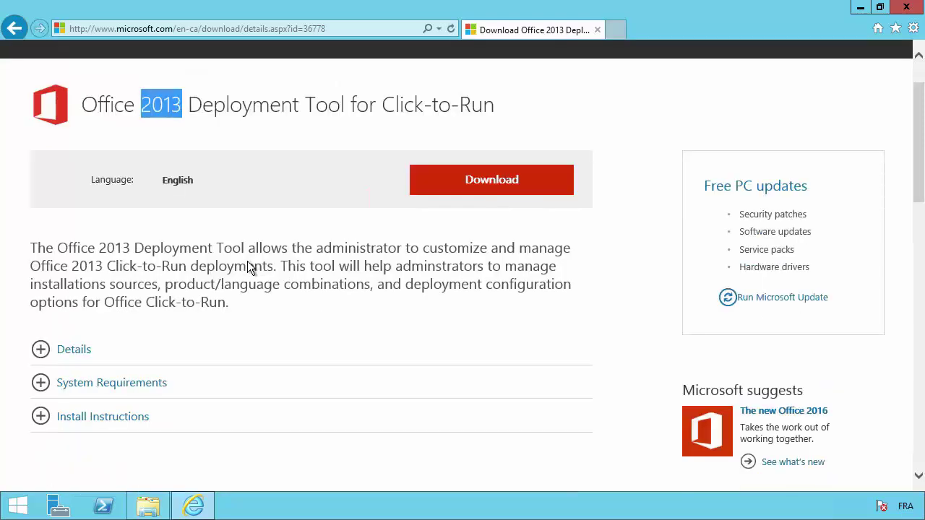
{"action": "left_click", "coordinate": [13, 30]}
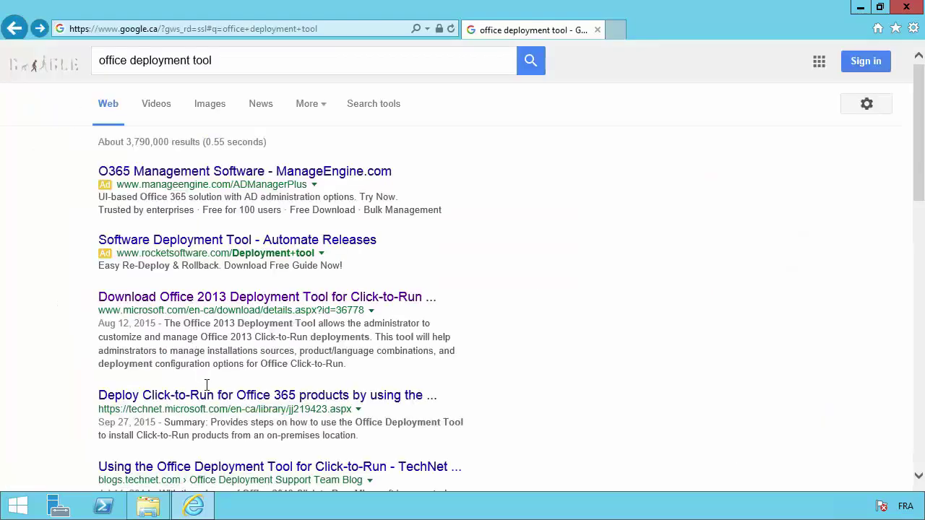
{"action": "scroll", "coordinate": [202, 406], "scroll_direction": "down", "scroll_amount": 1}
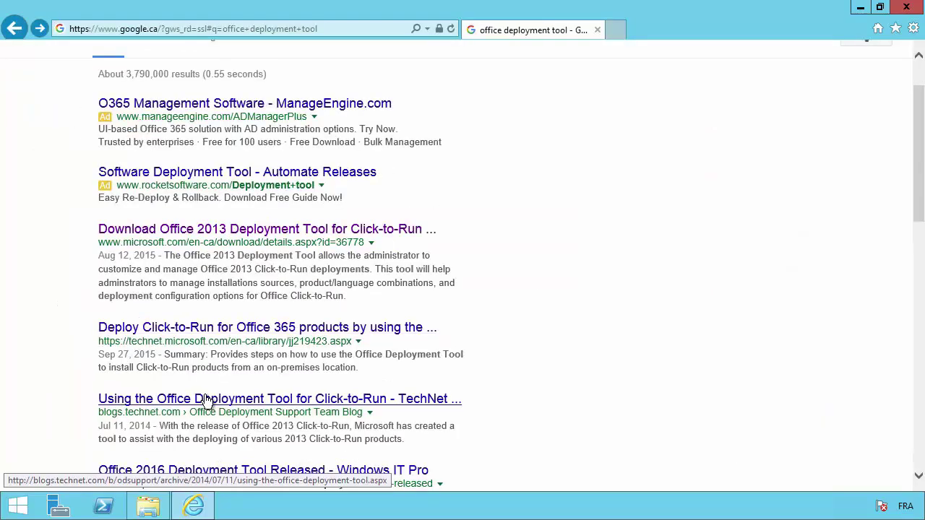
{"action": "scroll", "coordinate": [206, 403], "scroll_direction": "down", "scroll_amount": 1}
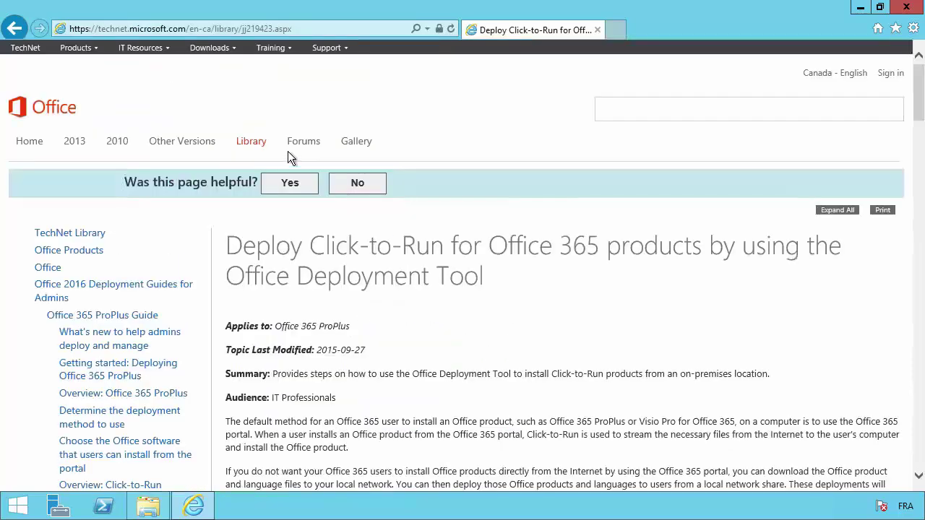
Open the Office Deployment Tool for Click-to-Run article and scroll down to its version links
{"action": "scroll", "coordinate": [425, 357], "scroll_direction": "down", "scroll_amount": 3}
{"action": "scroll", "coordinate": [429, 357], "scroll_direction": "down", "scroll_amount": 1}
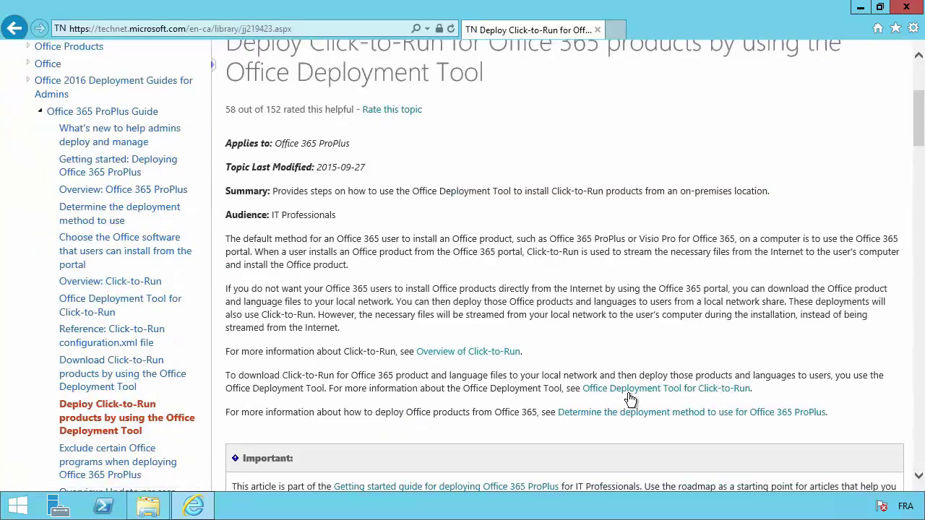
{"action": "left_click", "coordinate": [633, 395]}
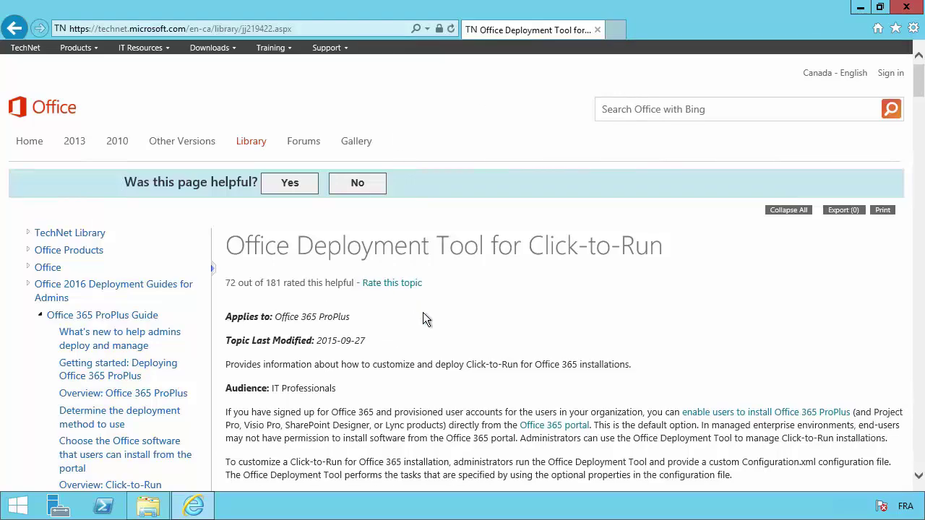
{"action": "scroll", "coordinate": [424, 318], "scroll_direction": "down", "scroll_amount": 3}
{"action": "scroll", "coordinate": [425, 317], "scroll_direction": "down", "scroll_amount": 3}
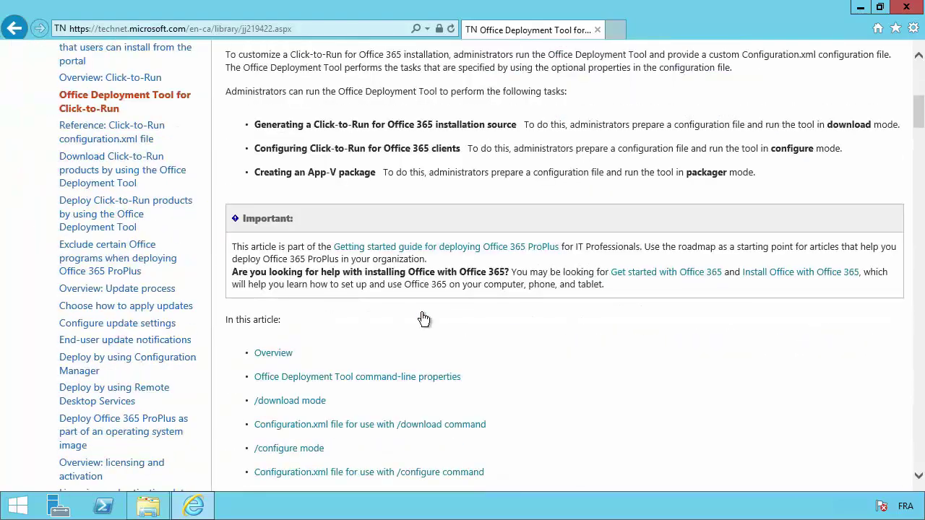
{"action": "scroll", "coordinate": [425, 318], "scroll_direction": "down", "scroll_amount": 7}
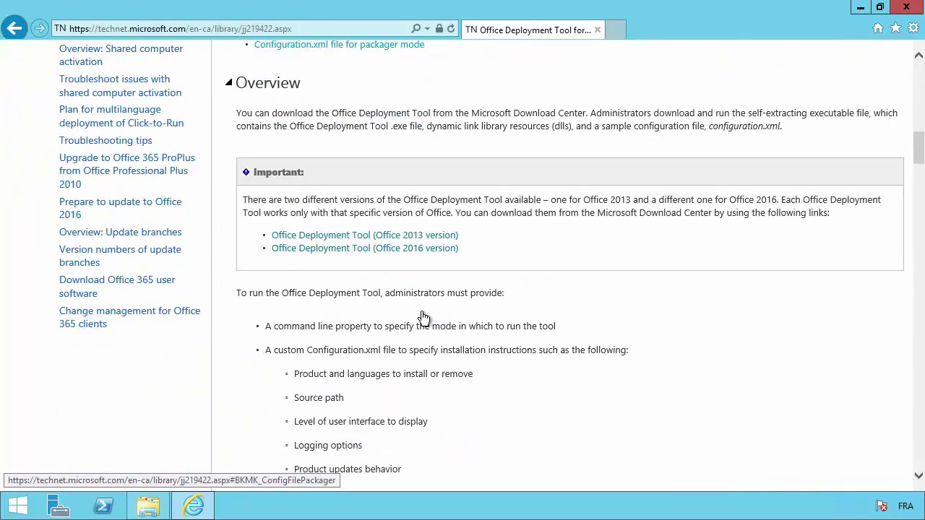
{"action": "scroll", "coordinate": [424, 317], "scroll_direction": "down", "scroll_amount": 1}
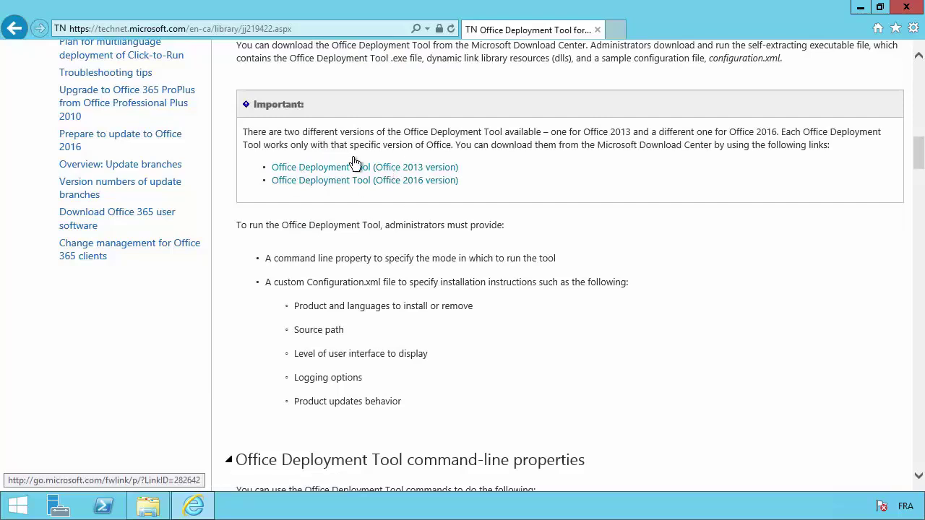
Open the Office 2013 and Office 2016 Deployment Tool downloads in new tabs, ending on the 2013 page
{"action": "middle_click", "coordinate": [408, 171]}
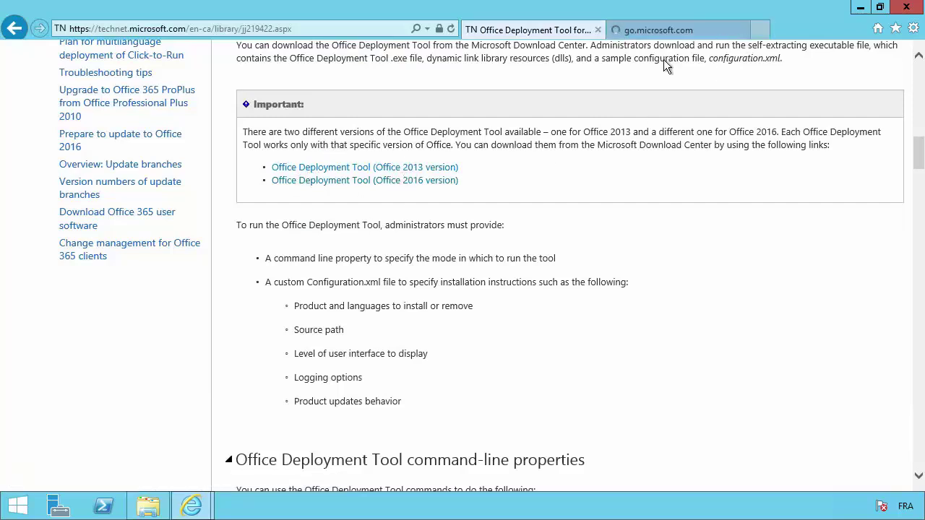
{"action": "middle_click", "coordinate": [419, 182]}
{"action": "left_click", "coordinate": [815, 33]}
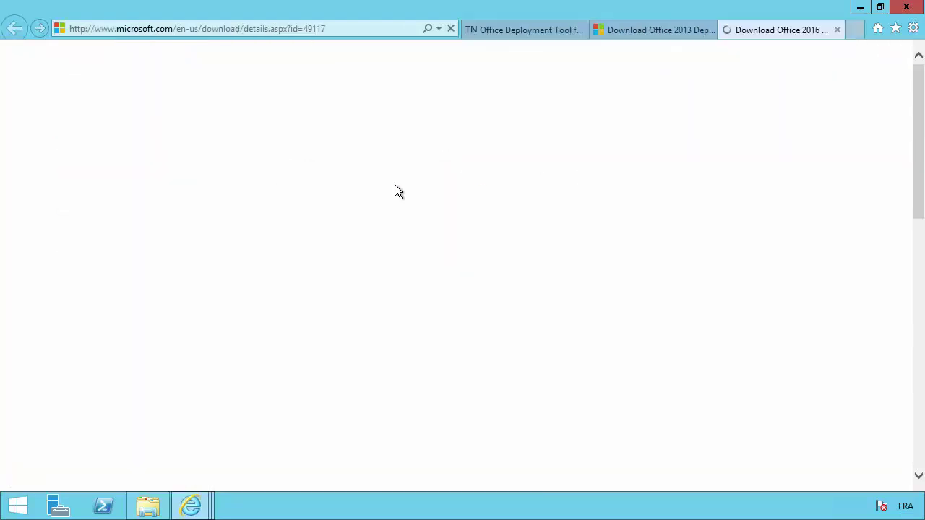
{"action": "scroll", "coordinate": [188, 315], "scroll_direction": "down", "scroll_amount": 1}
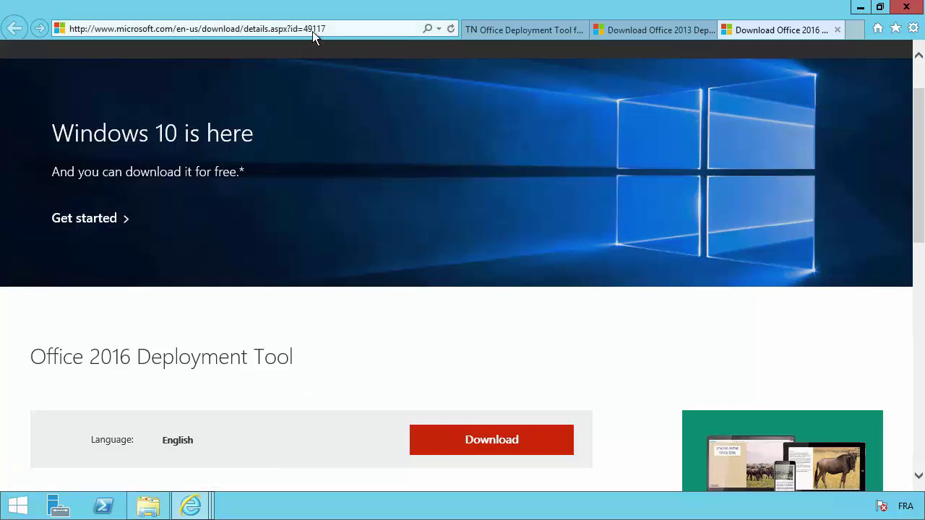
{"action": "left_click", "coordinate": [646, 30]}
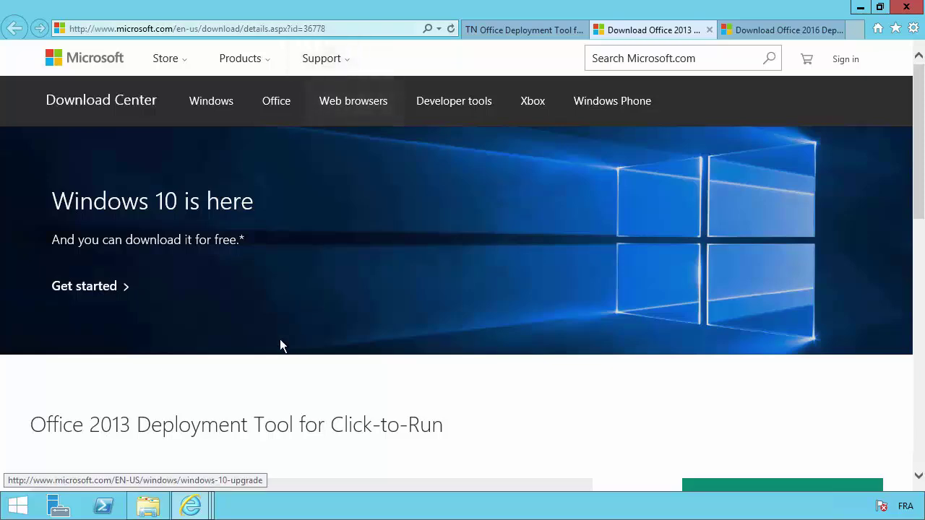
{"action": "scroll", "coordinate": [280, 339], "scroll_direction": "down", "scroll_amount": 2}
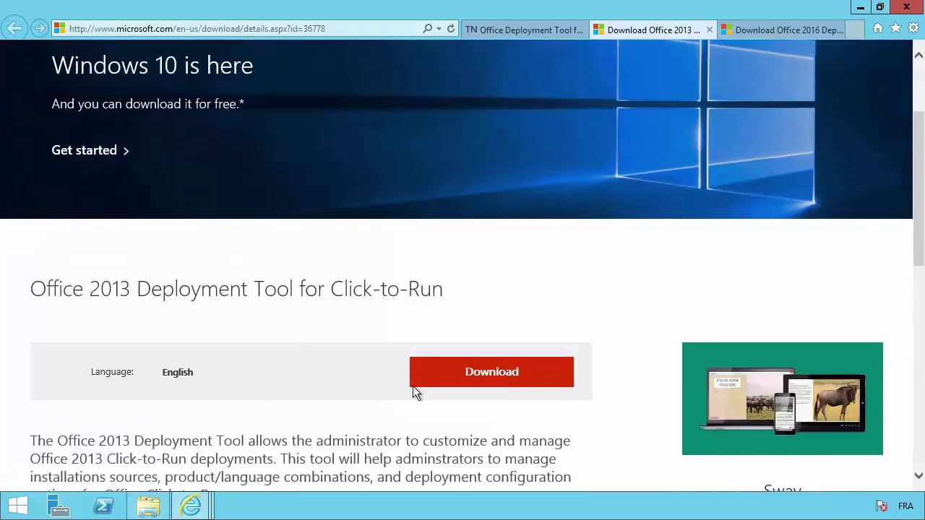
Save officedeploymenttool_x86_4747-1000.exe into Downloads, then close Internet Explorer with all its tabs
{"action": "left_click", "coordinate": [470, 375]}
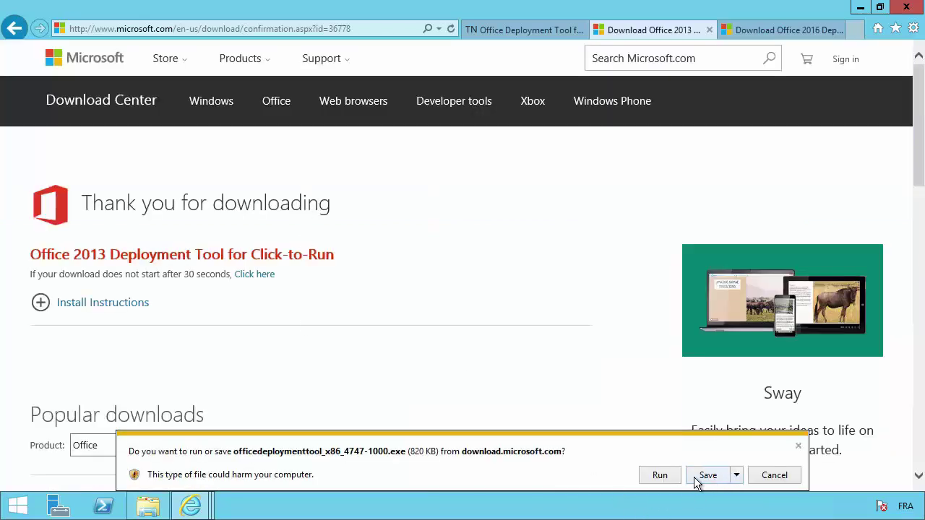
{"action": "left_click", "coordinate": [737, 483]}
{"action": "left_click", "coordinate": [737, 476]}
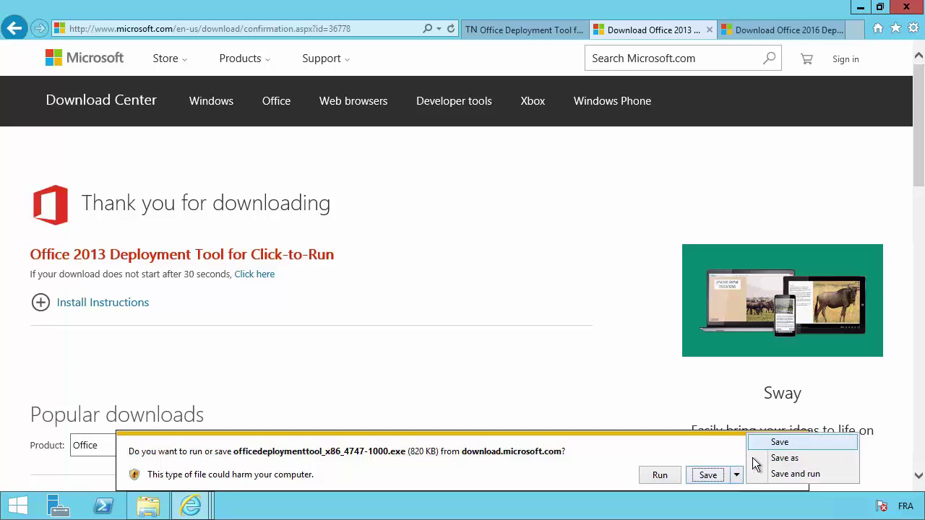
{"action": "left_click", "coordinate": [755, 458]}
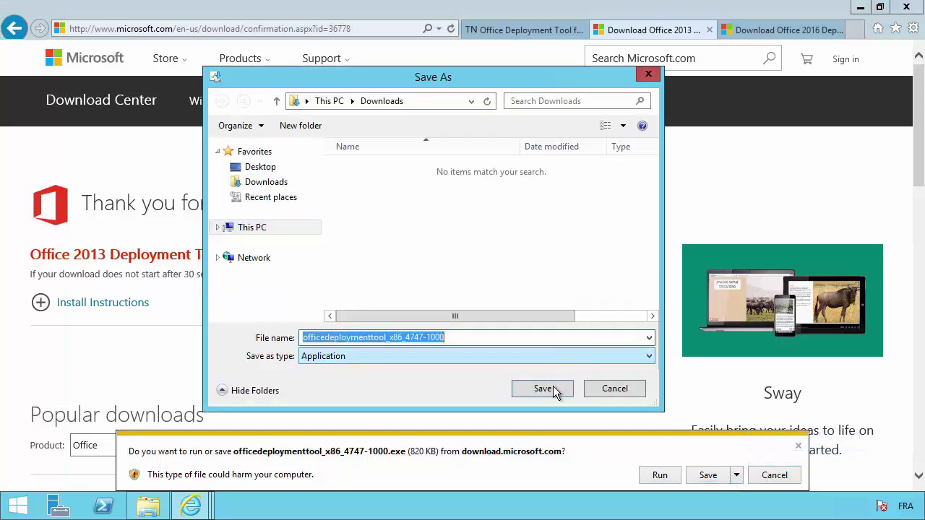
{"action": "left_click", "coordinate": [555, 390]}
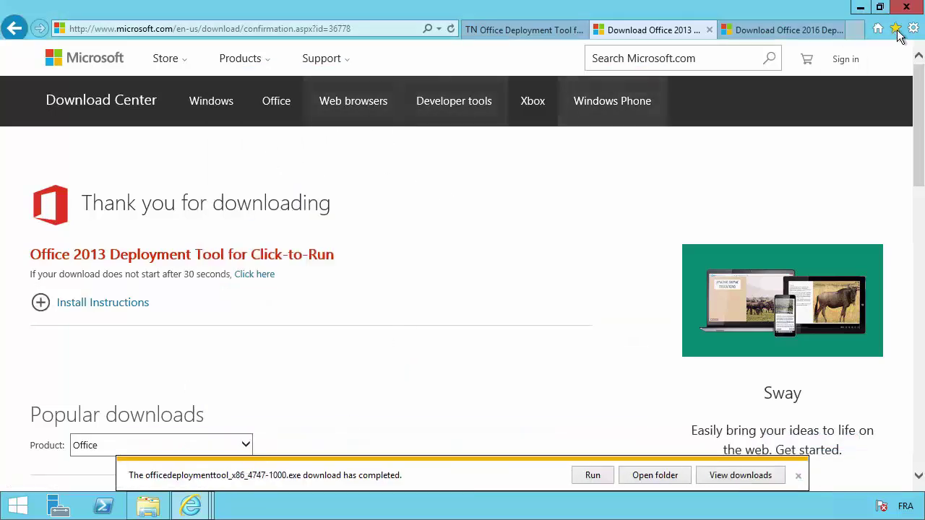
{"action": "key", "text": "alt+F4"}
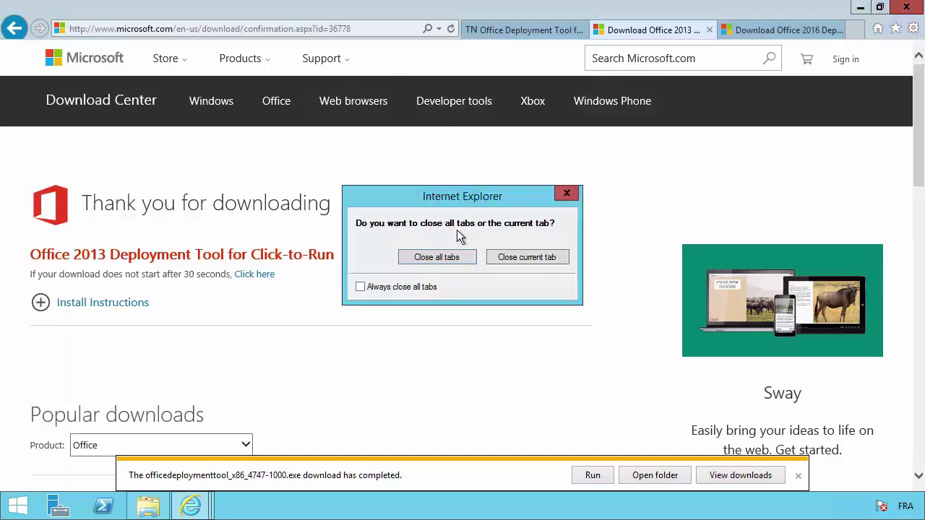
Close all Internet Explorer tabs and cut the deployment tool installer from the Downloads folder
{"action": "left_click", "coordinate": [440, 262]}
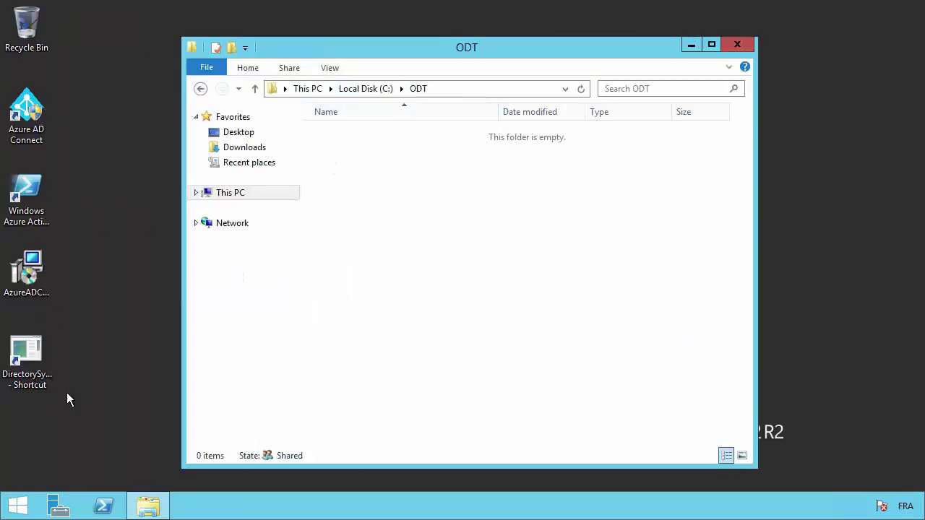
{"action": "left_click", "coordinate": [242, 148]}
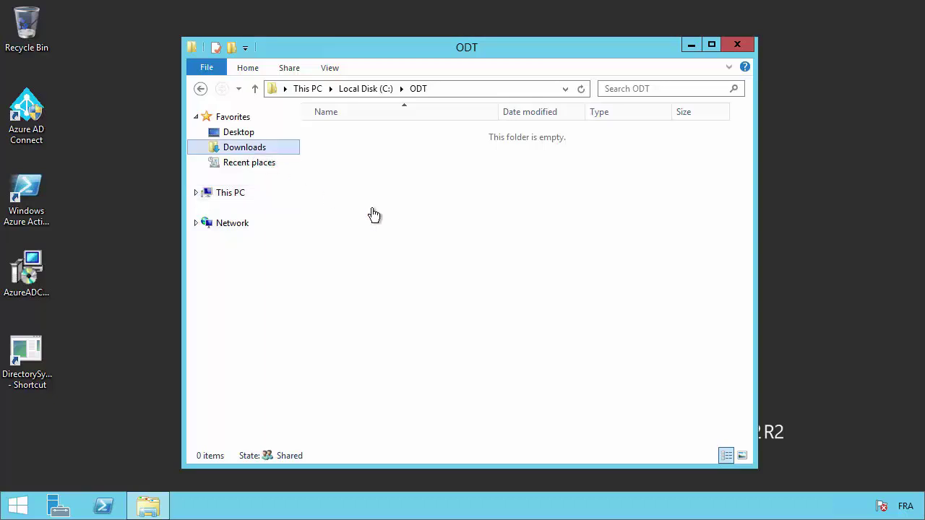
{"action": "right_click", "coordinate": [367, 134]}
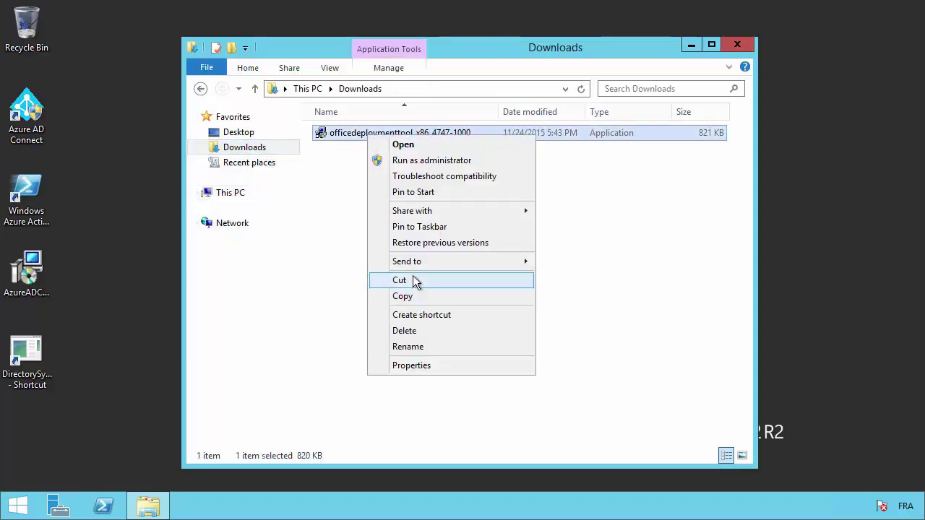
{"action": "key", "text": "Return"}
Paste officedeploymenttool_x86_4747-1000 into the empty C:\ODT folder
{"action": "left_click", "coordinate": [201, 89]}
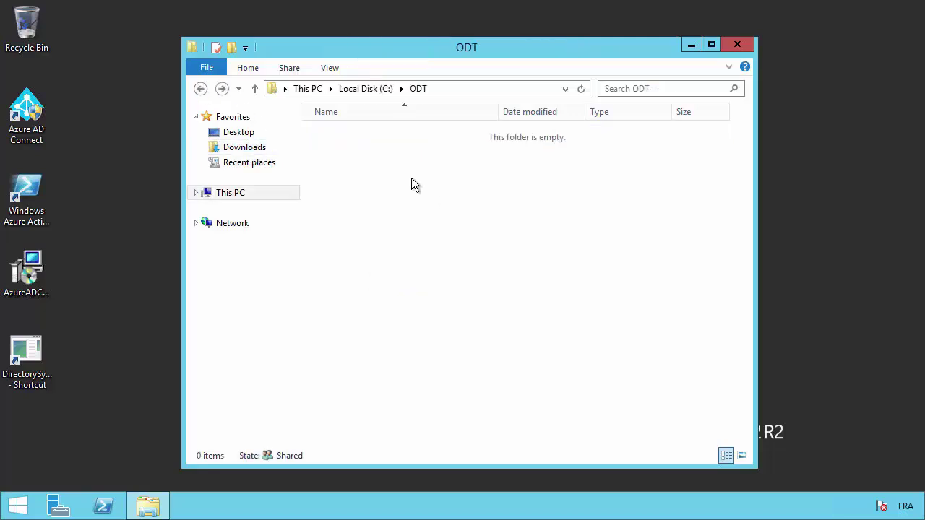
{"action": "right_click", "coordinate": [411, 178]}
{"action": "left_click", "coordinate": [445, 272]}
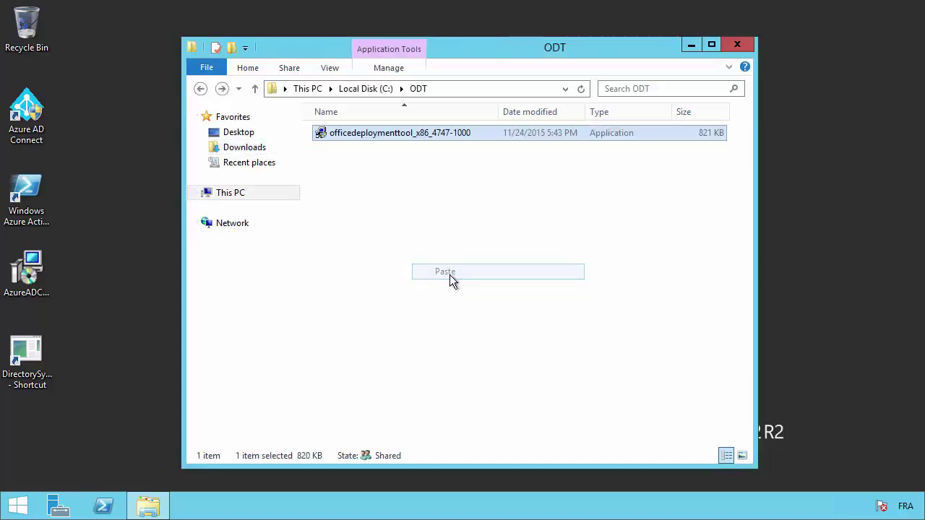
{"action": "left_click", "coordinate": [470, 218]}
{"action": "right_click", "coordinate": [371, 136]}
Run the deployment tool as administrator and accept its software license terms
{"action": "left_click", "coordinate": [404, 156]}
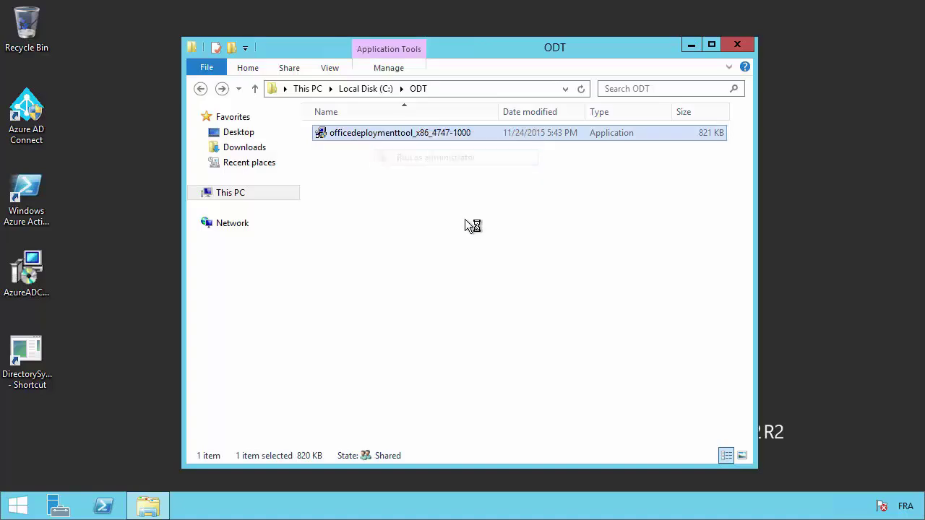
{"action": "left_click", "coordinate": [354, 394]}
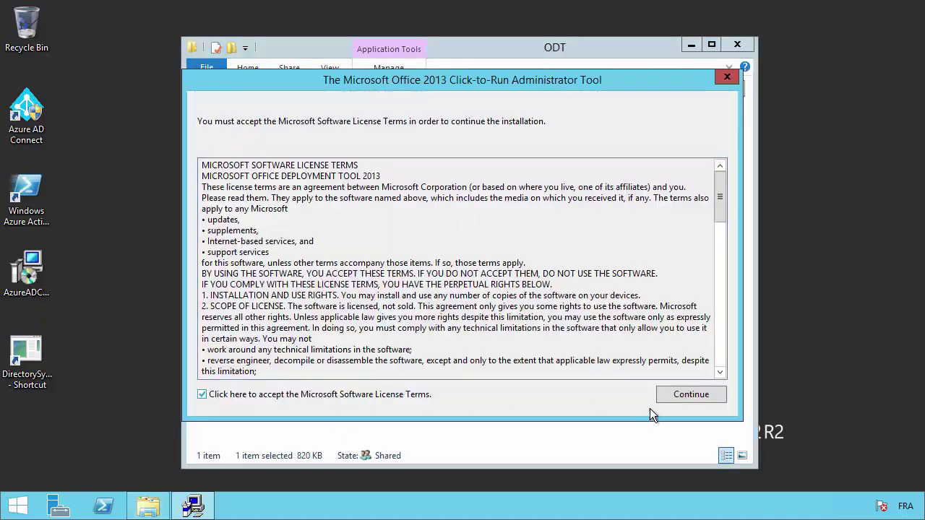
{"action": "left_click", "coordinate": [691, 394]}
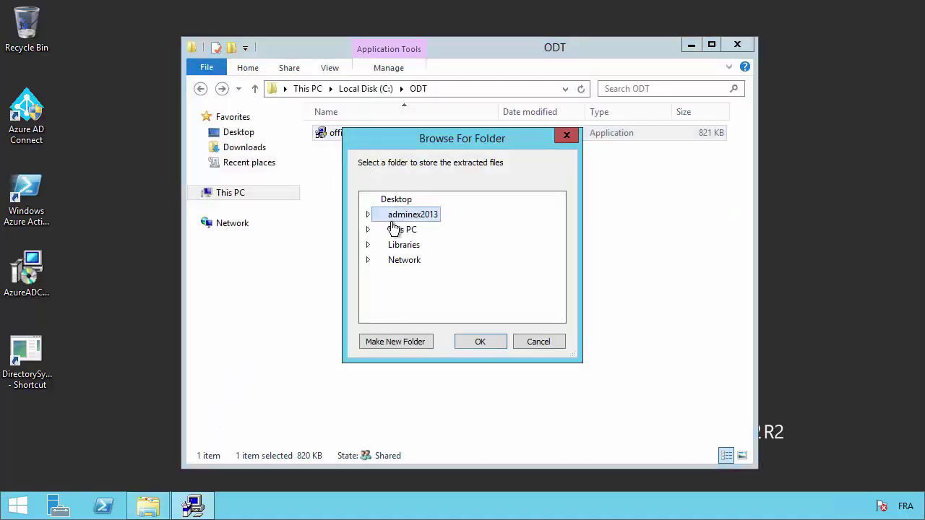
Extract configuration.xml and setup.exe into the C:\ODT folder
{"action": "left_click", "coordinate": [368, 229]}
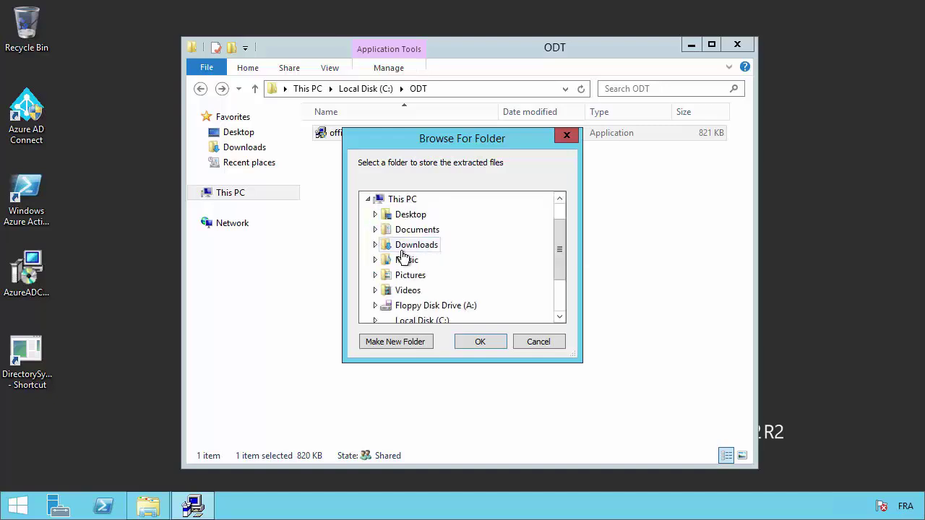
{"action": "left_click", "coordinate": [419, 320]}
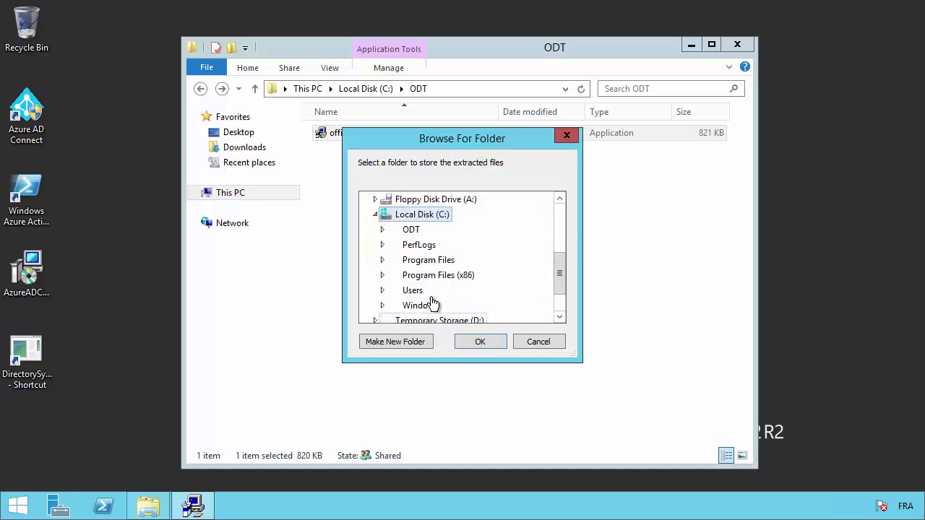
{"action": "scroll", "coordinate": [424, 250], "scroll_direction": "down", "scroll_amount": 1}
{"action": "left_click", "coordinate": [413, 230]}
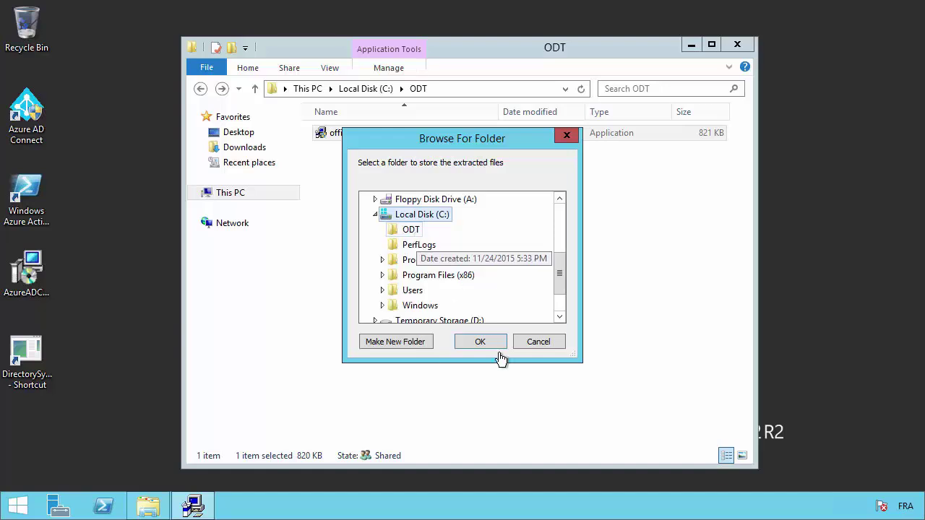
{"action": "left_click", "coordinate": [483, 342]}
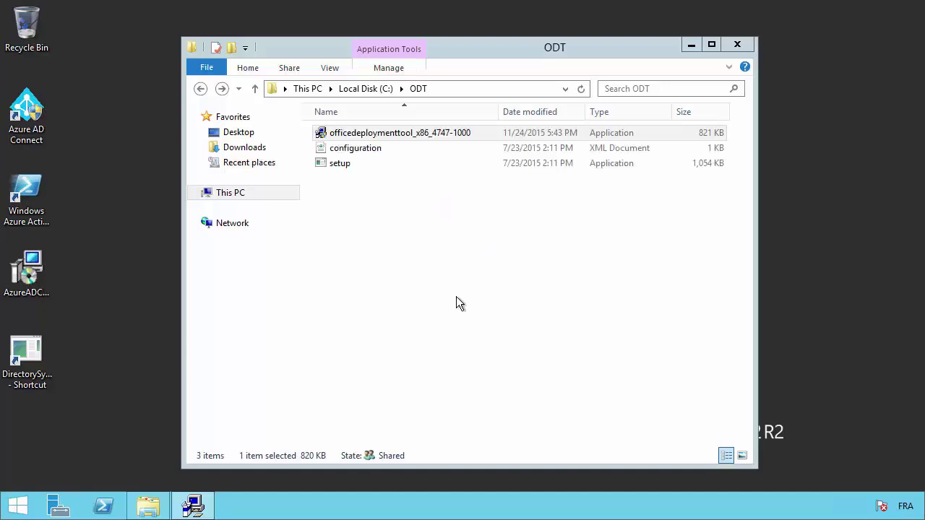
Delete officedeploymenttool_x86_4747-1000 from C:\ODT, dismiss the extraction message and retry the in-use deletion
{"action": "left_click", "coordinate": [417, 232]}
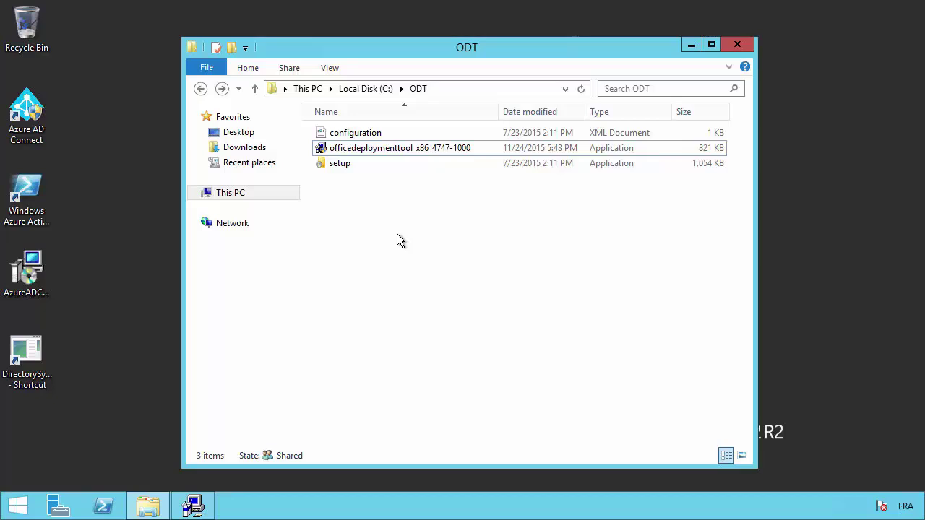
{"action": "left_click", "coordinate": [393, 148]}
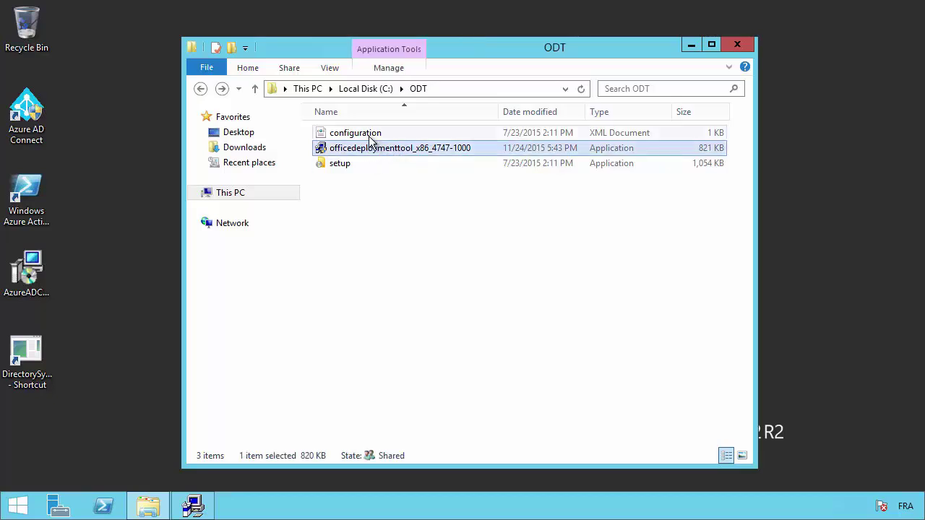
{"action": "key", "text": "Delete"}
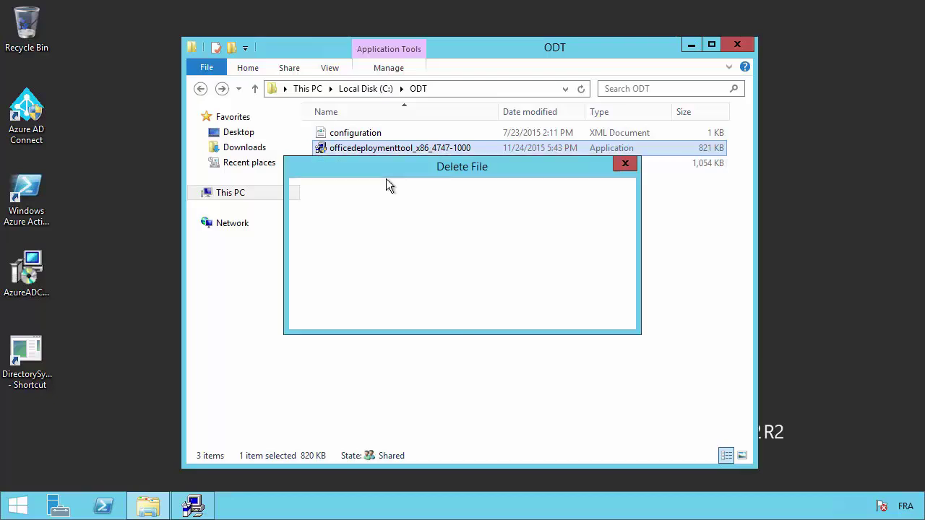
{"action": "key", "text": "Return"}
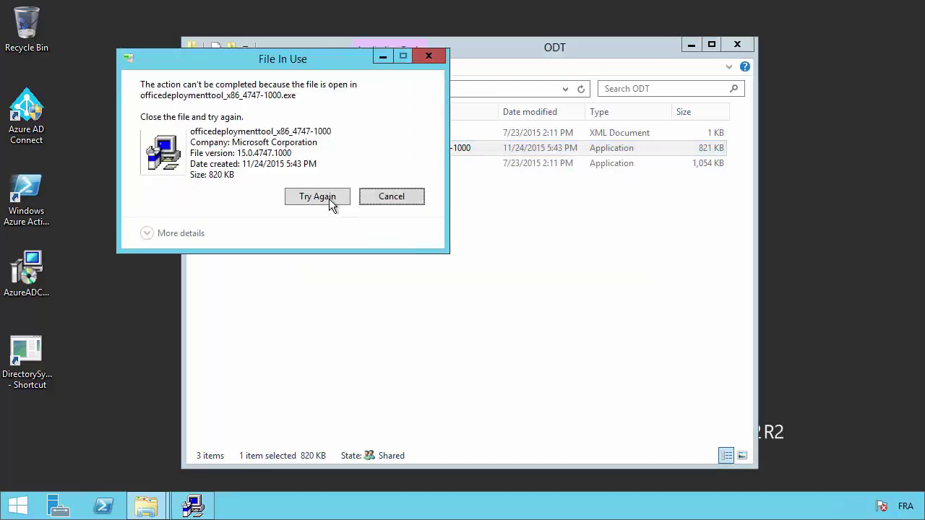
{"action": "left_click", "coordinate": [580, 298]}
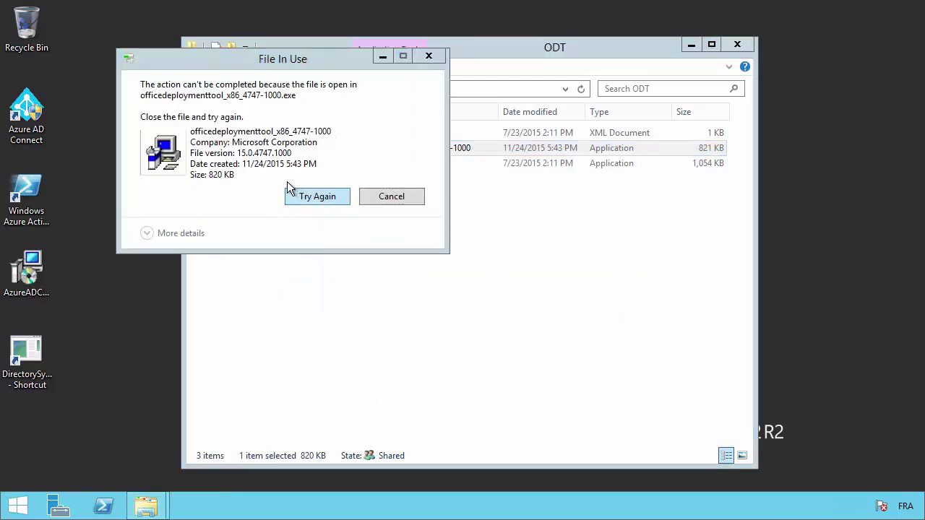
{"action": "left_click", "coordinate": [342, 198]}
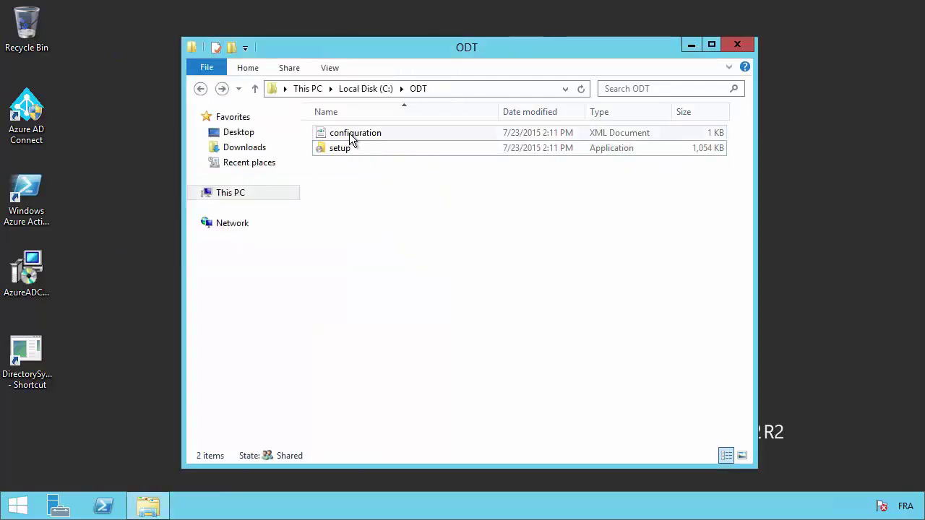
{"action": "right_click", "coordinate": [352, 139]}
{"action": "left_click", "coordinate": [392, 158]}
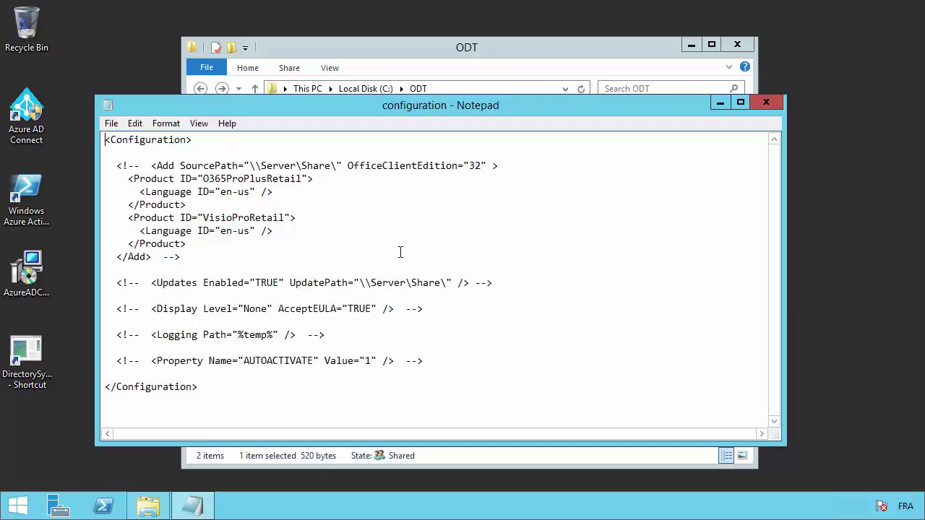
{"action": "left_click", "coordinate": [765, 103]}
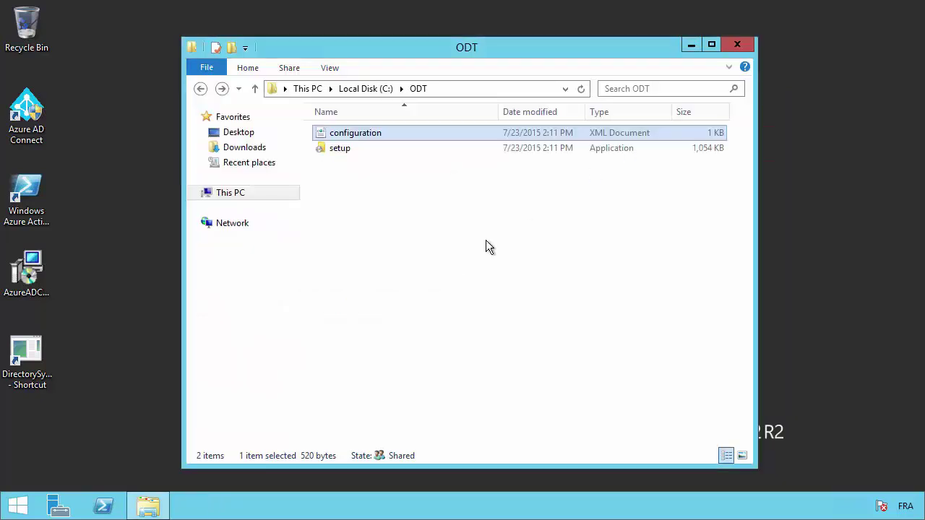
{"action": "left_click", "coordinate": [362, 178]}
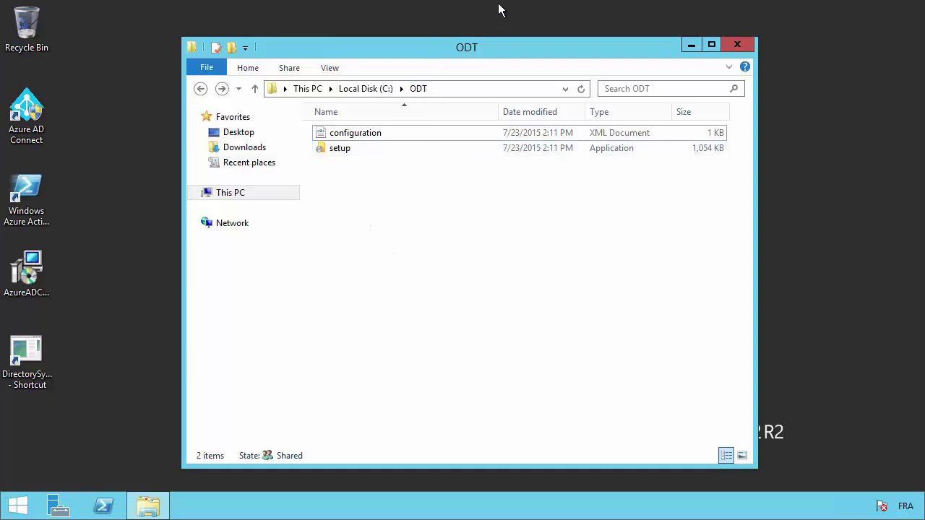
{"action": "mouse_move", "coordinate": [575, 15]}
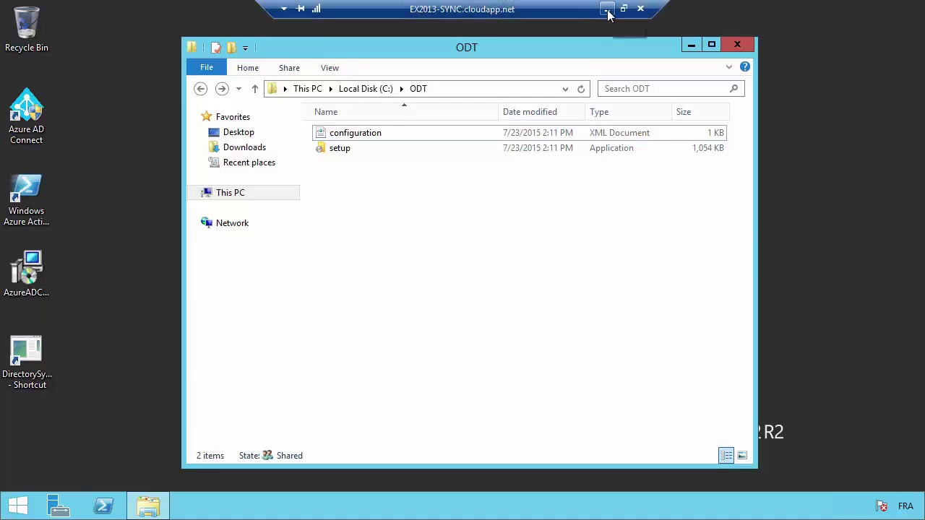
Minimize the server session and browser, then launch the desktop RDP shortcut to the Windows 10 client
{"action": "left_click", "coordinate": [608, 11]}
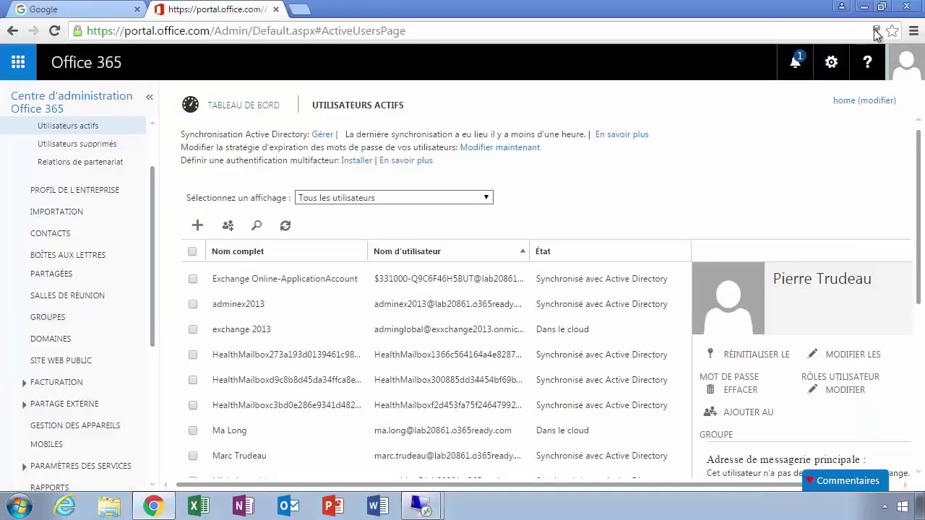
{"action": "left_click", "coordinate": [863, 6]}
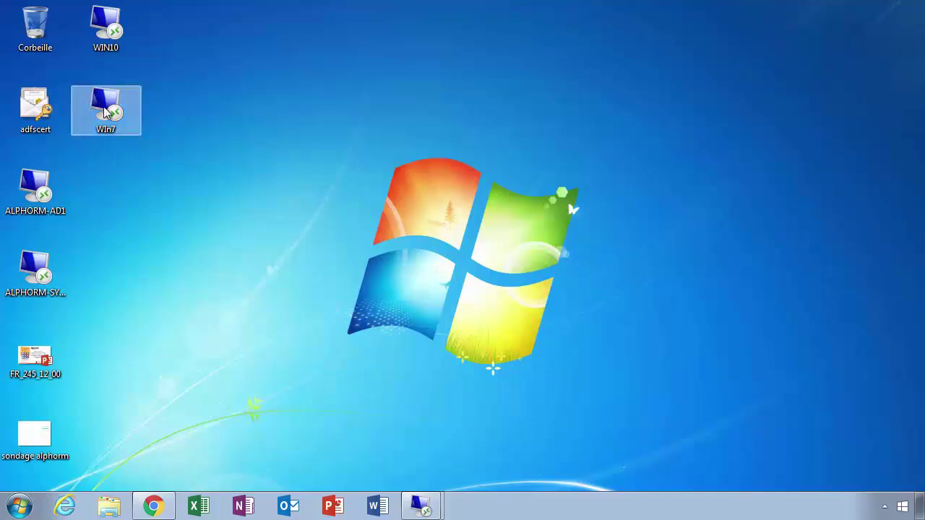
{"action": "left_click", "coordinate": [106, 27]}
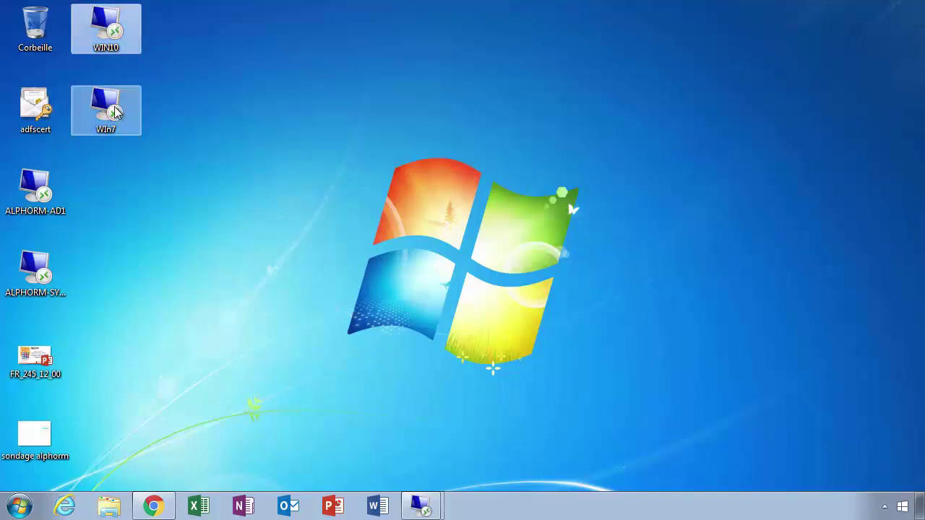
{"action": "double_click", "coordinate": [114, 109]}
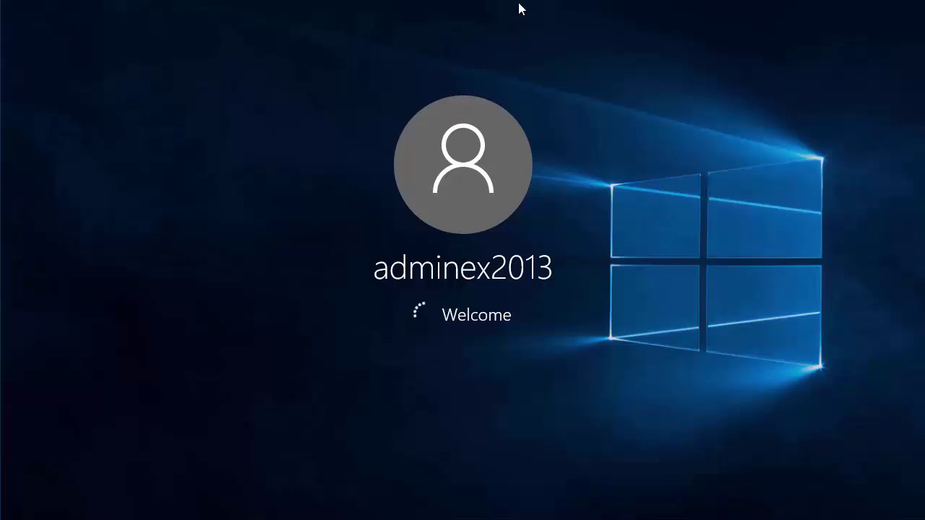
Minimize the WIN10 session, accept the Win7alp certificate warning, and minimize the Win7 session
{"action": "mouse_move", "coordinate": [561, 16]}
{"action": "left_click", "coordinate": [607, 8]}
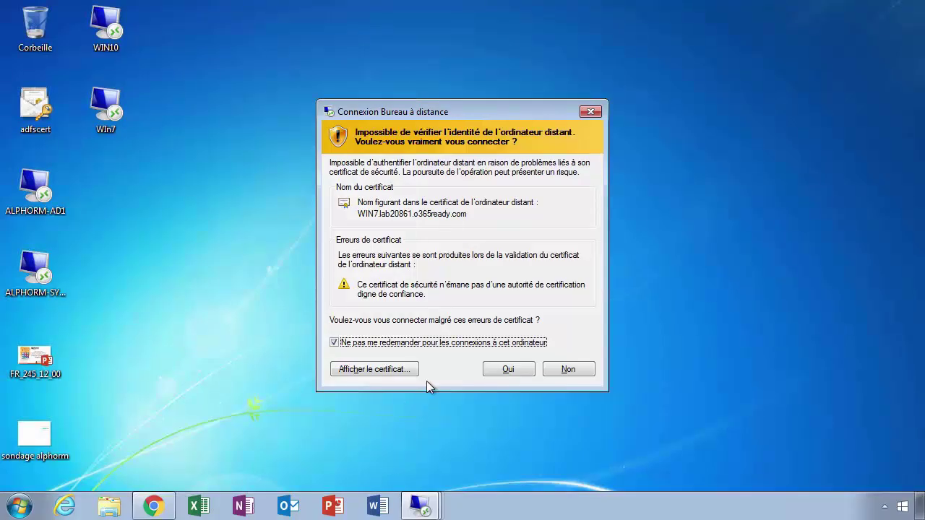
{"action": "left_click", "coordinate": [494, 369]}
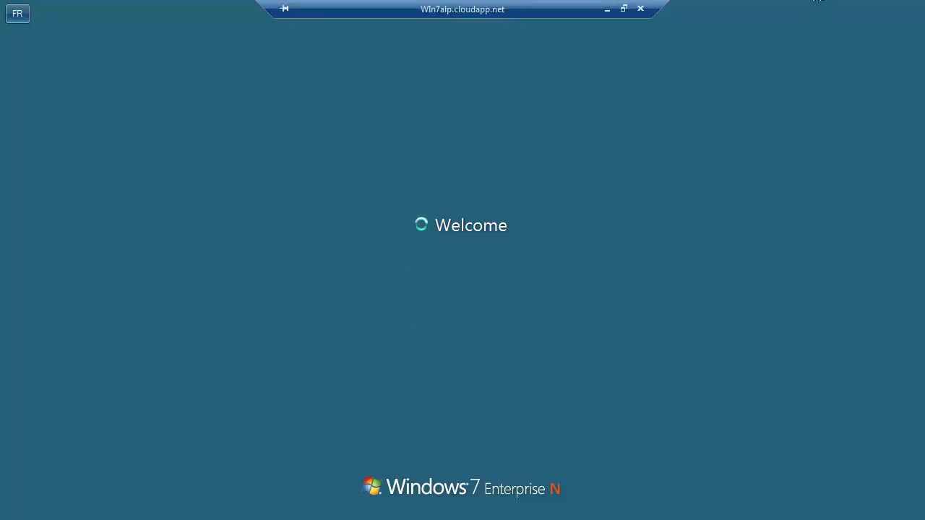
{"action": "left_click", "coordinate": [605, 8]}
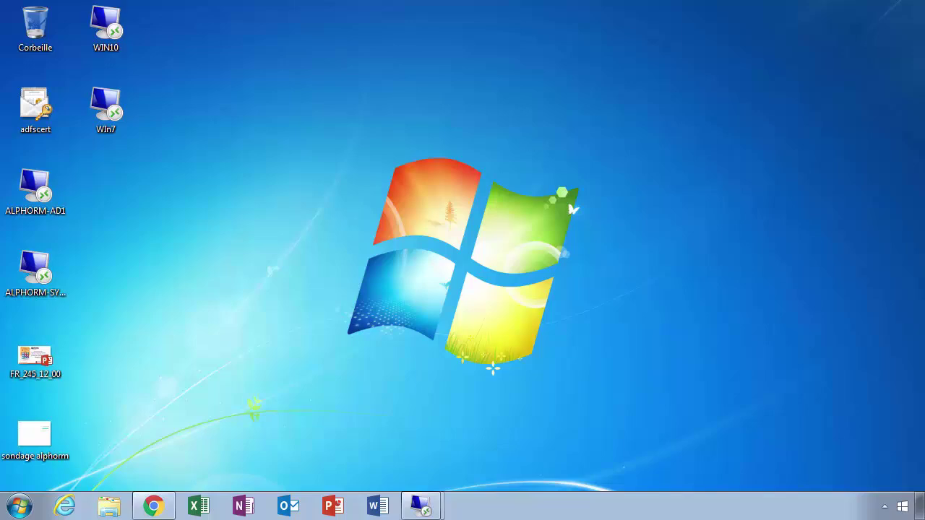
Launch the WIN10 connection and begin signing in with another account, then cancel the prompt
{"action": "double_click", "coordinate": [109, 116]}
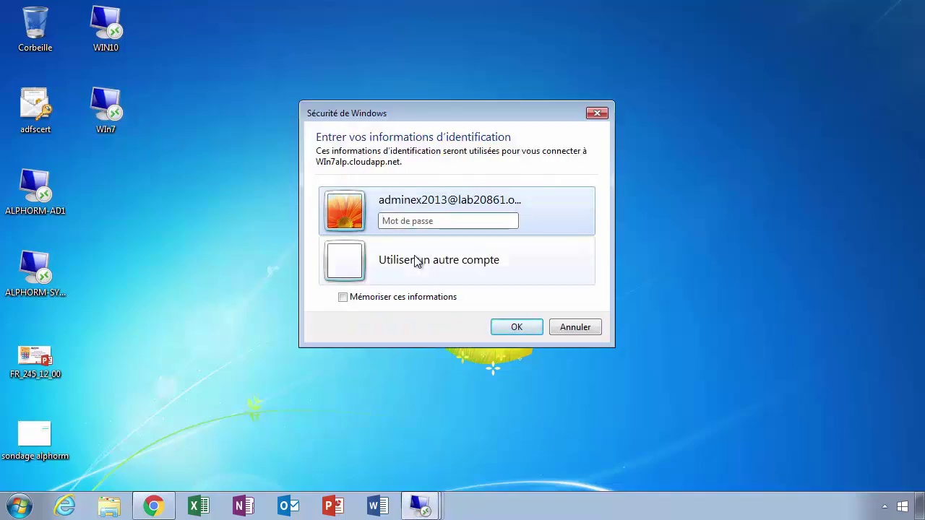
{"action": "left_click", "coordinate": [426, 260]}
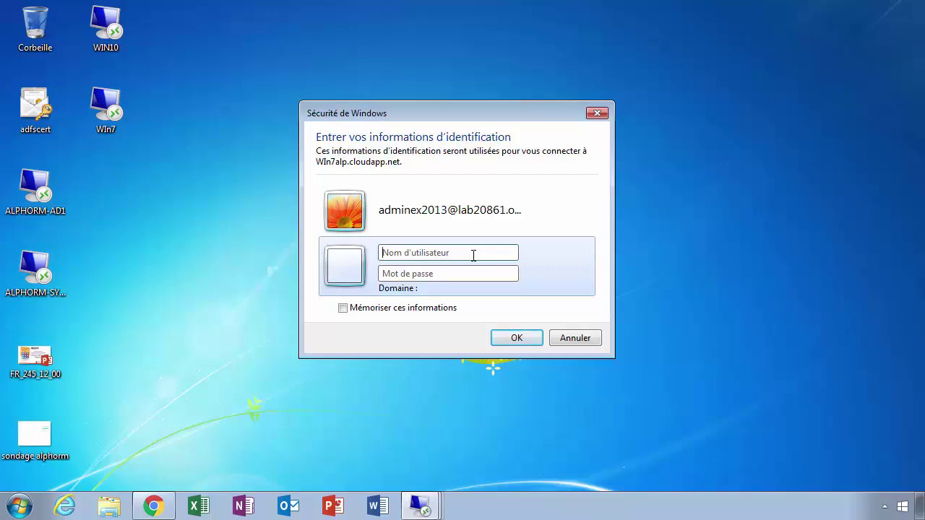
{"action": "type", "text": "marc"}
{"action": "left_click", "coordinate": [575, 338]}
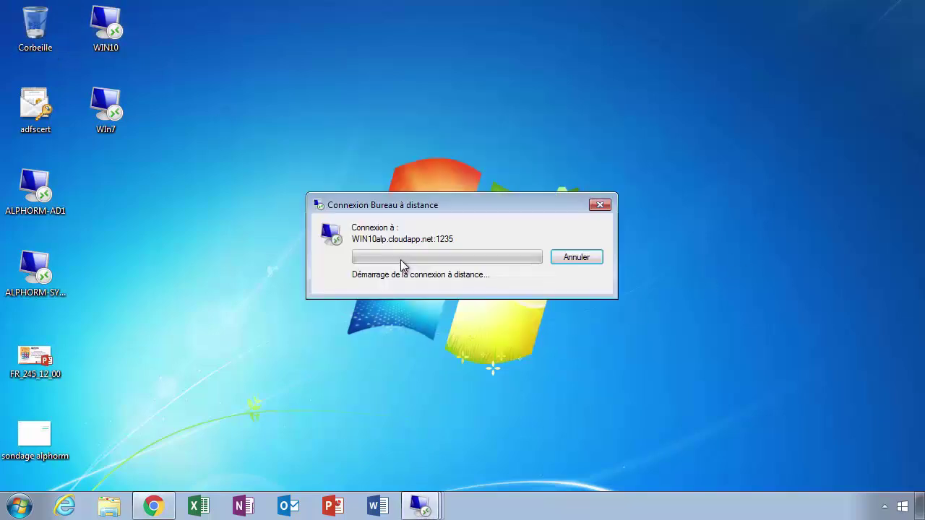
Sign in to WIN10 with the test user's Office 365 UPN and password, then minimize the session
{"action": "left_click", "coordinate": [455, 272]}
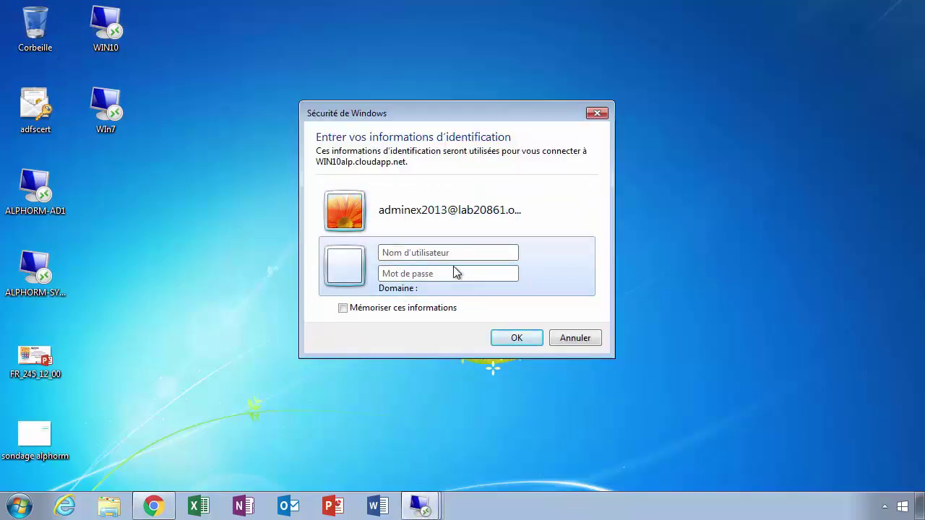
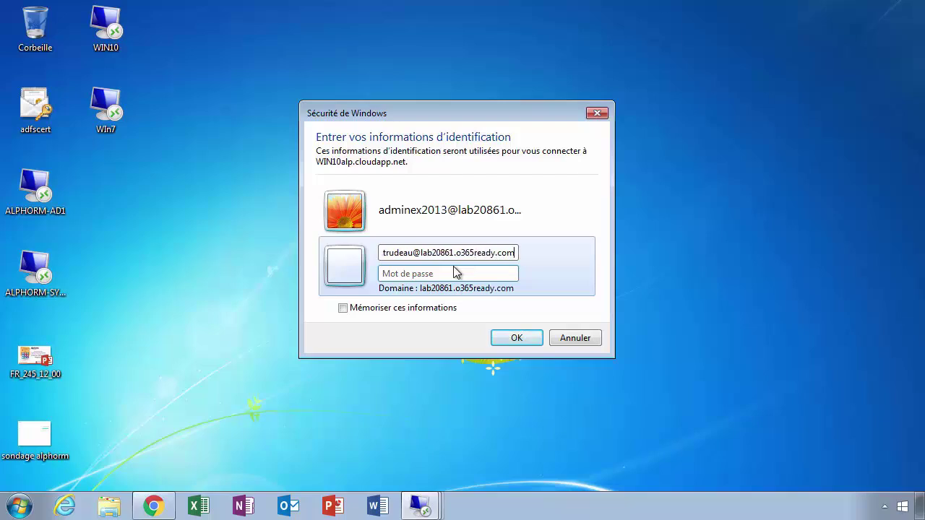
{"action": "type", "text": "•••••••••"}
{"action": "left_click", "coordinate": [503, 336]}
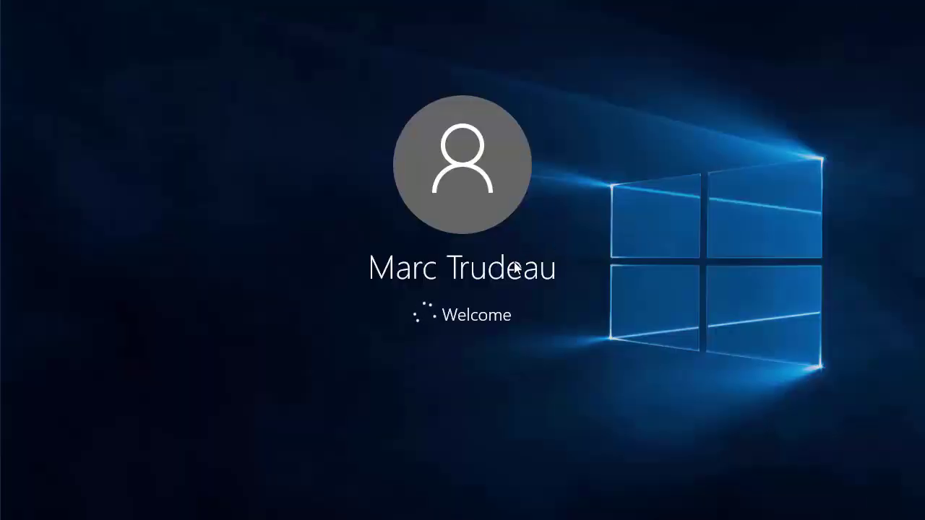
{"action": "mouse_move", "coordinate": [557, 10]}
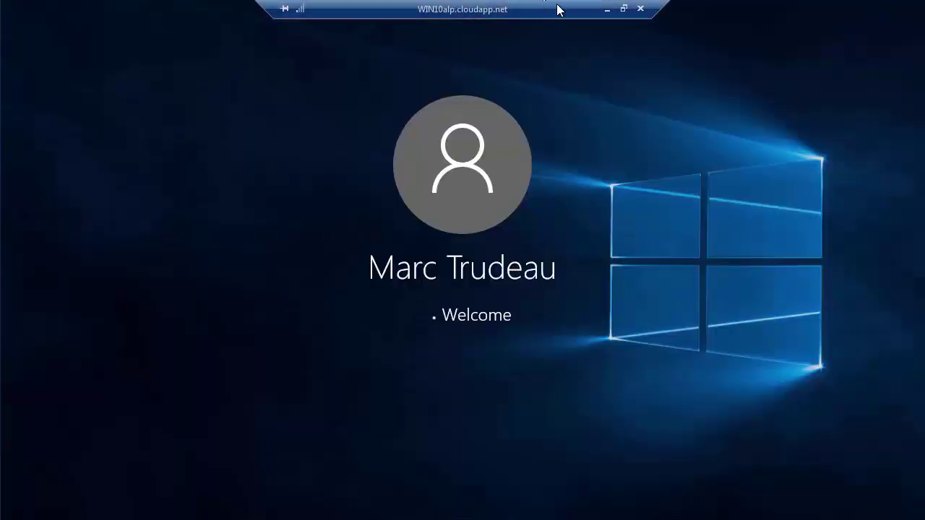
{"action": "left_click", "coordinate": [605, 10]}
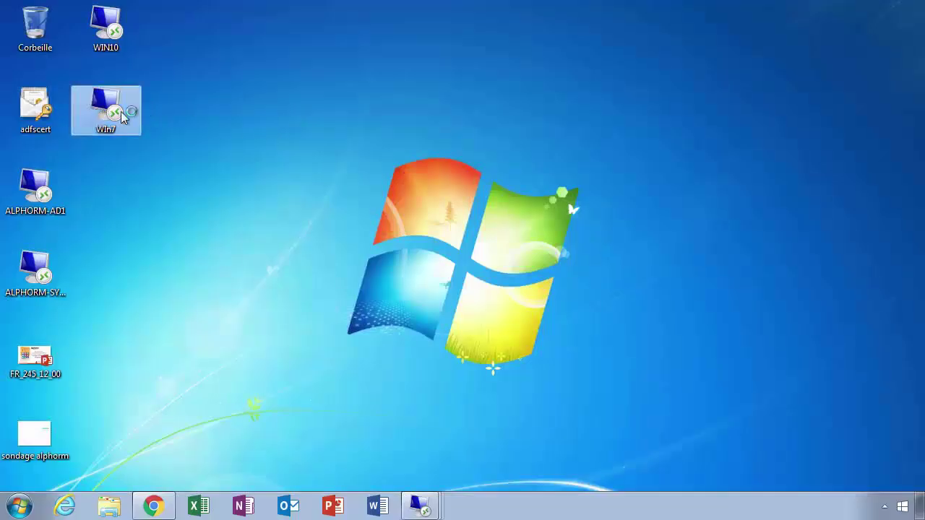
Connect to Win7alp.cloudapp.net with the second user's Office 365 UPN and password, then minimize the session
{"action": "left_click", "coordinate": [438, 258]}
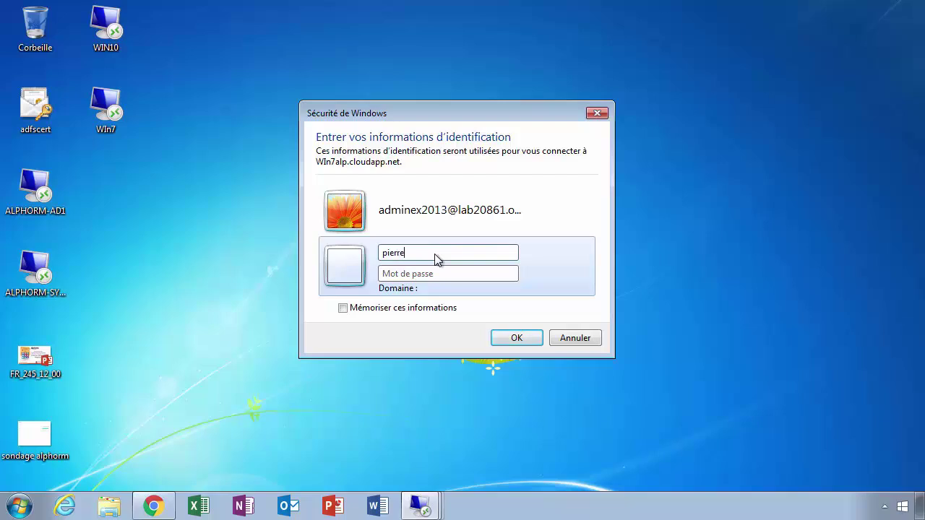
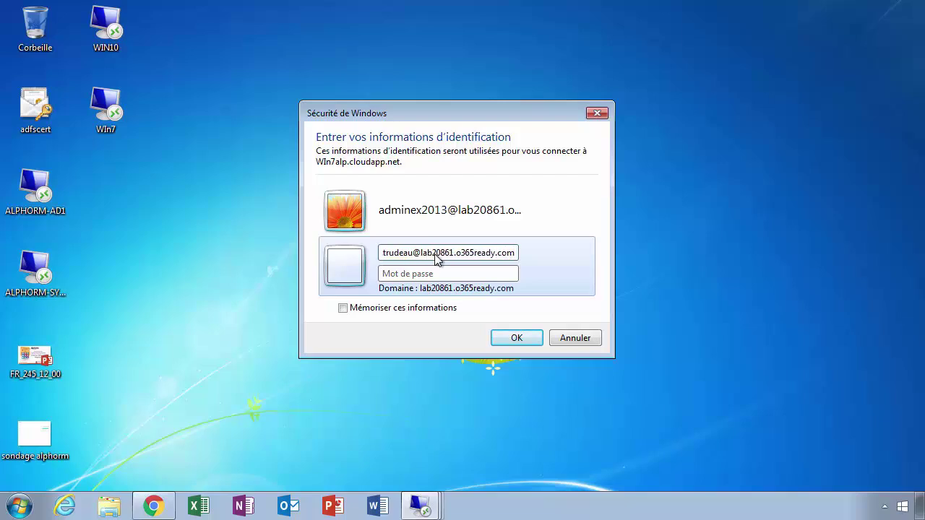
{"action": "key", "text": "Tab"}
{"action": "type", "text": "Pa$$w0rd1"}
{"action": "key", "text": "Return"}
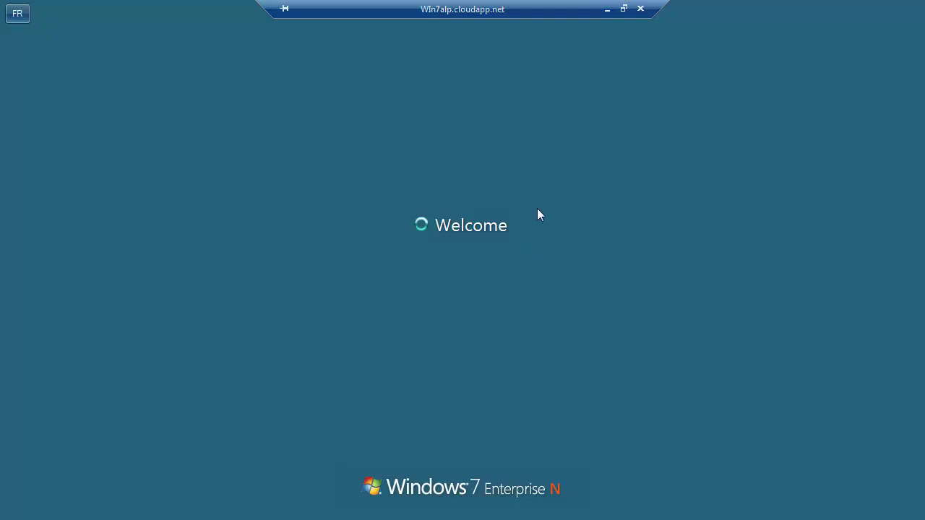
{"action": "left_click", "coordinate": [607, 9]}
{"action": "left_click", "coordinate": [417, 509]}
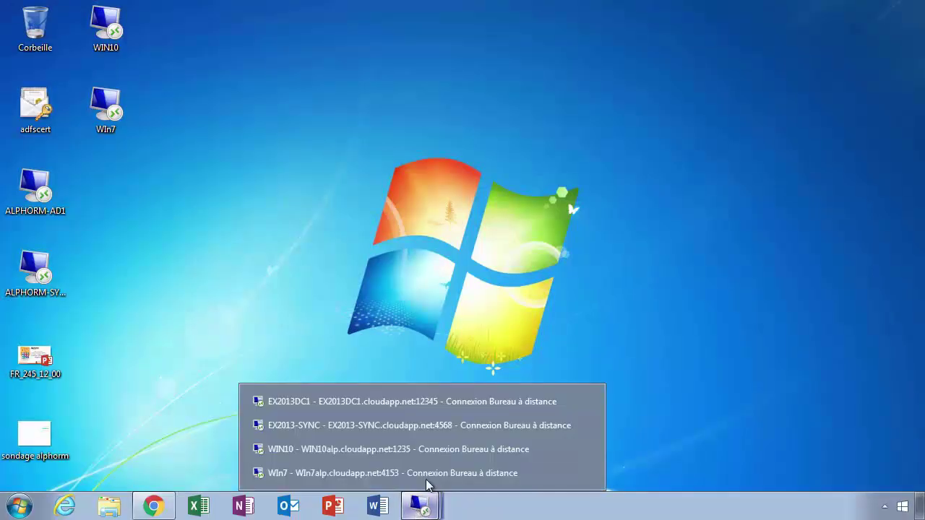
Pick EX2013-SYNC from the open Remote Desktop sessions to return to the C:\ODT folder
{"action": "left_click", "coordinate": [365, 451]}
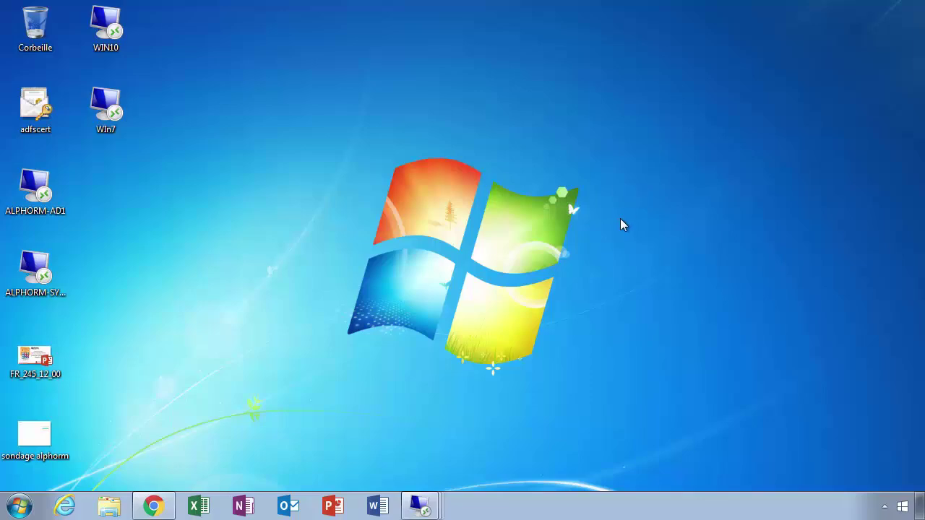
{"action": "left_click", "coordinate": [420, 506]}
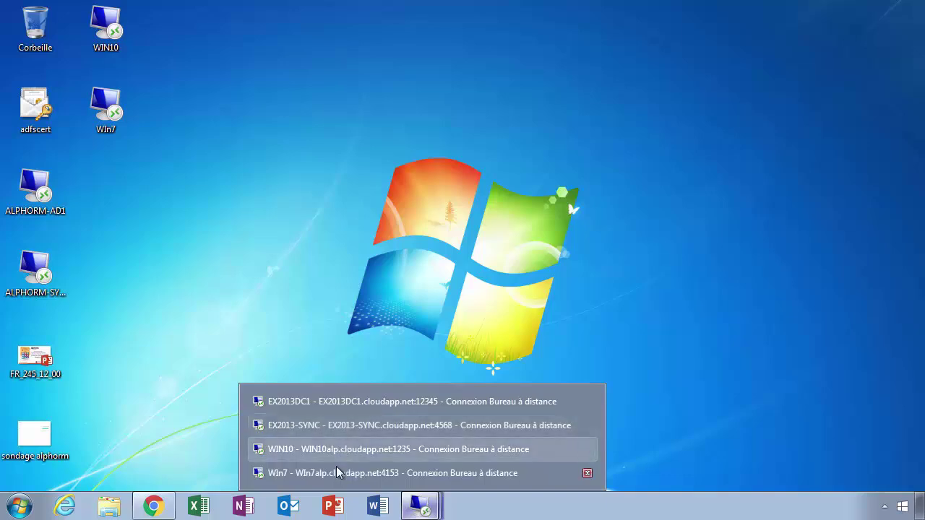
{"action": "left_click", "coordinate": [353, 430]}
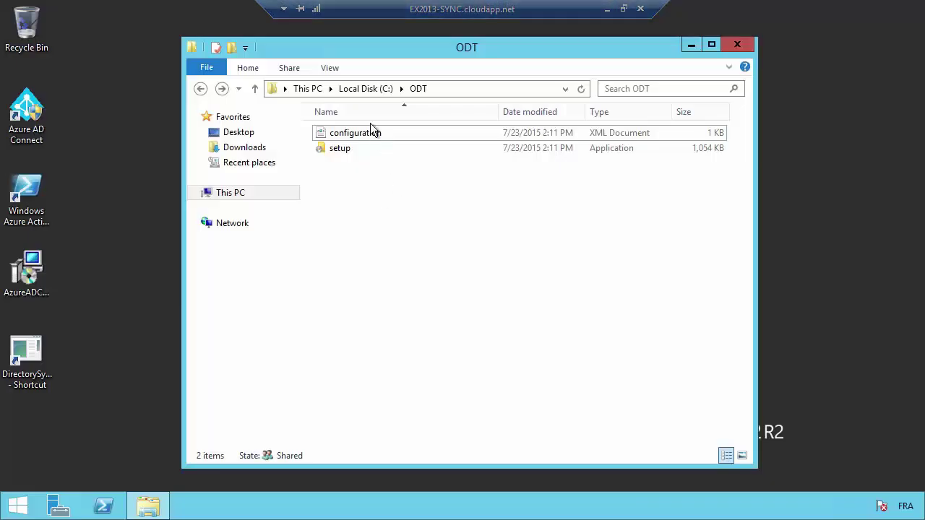
Show the full C:\ODT path and open This PC's system properties to confirm the name EX2013-SYNC
{"action": "left_click", "coordinate": [451, 89]}
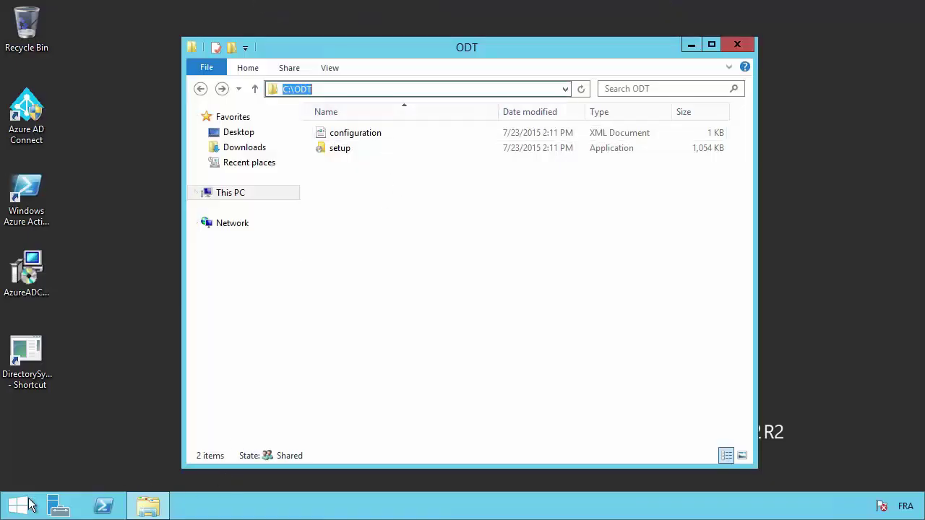
{"action": "right_click", "coordinate": [232, 192]}
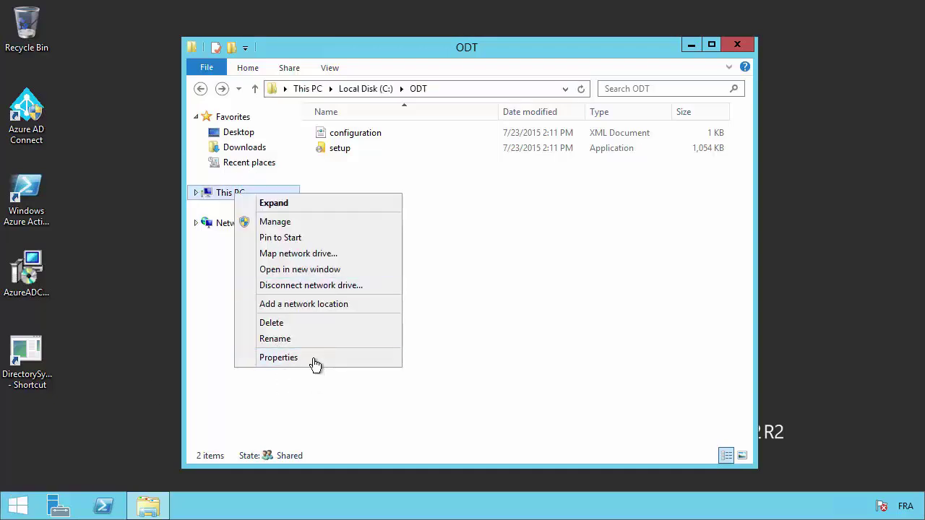
{"action": "left_click", "coordinate": [312, 357]}
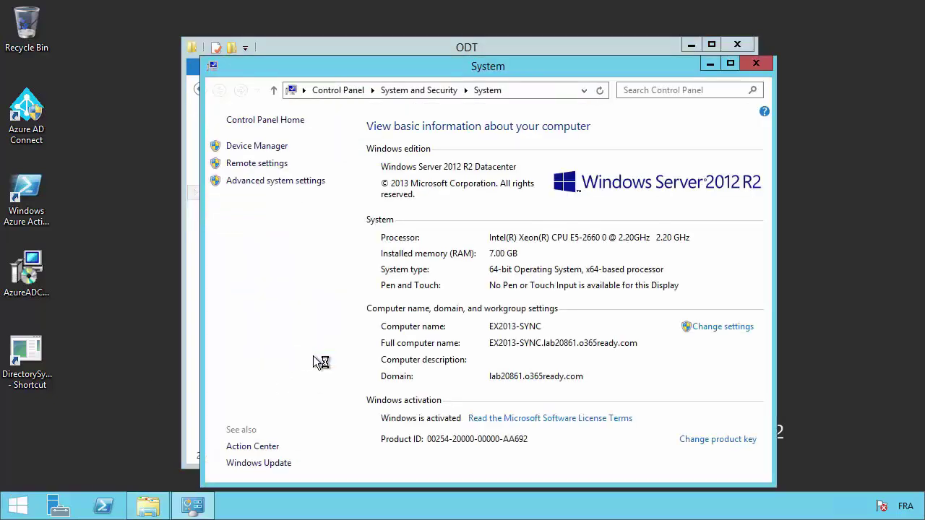
Close the System and ODT windows, minimize the server session, and list the open remote sessions
{"action": "left_click", "coordinate": [756, 64]}
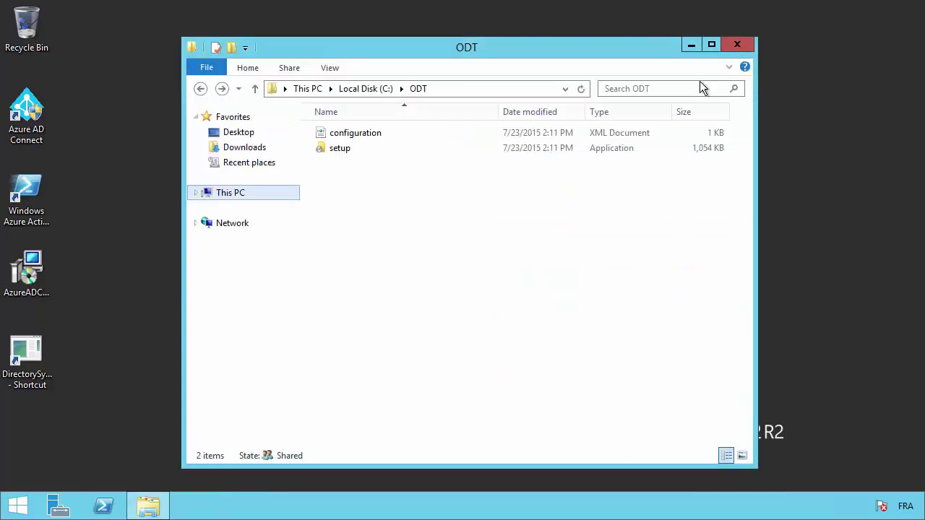
{"action": "key", "text": "alt+F4"}
{"action": "mouse_move", "coordinate": [518, 10]}
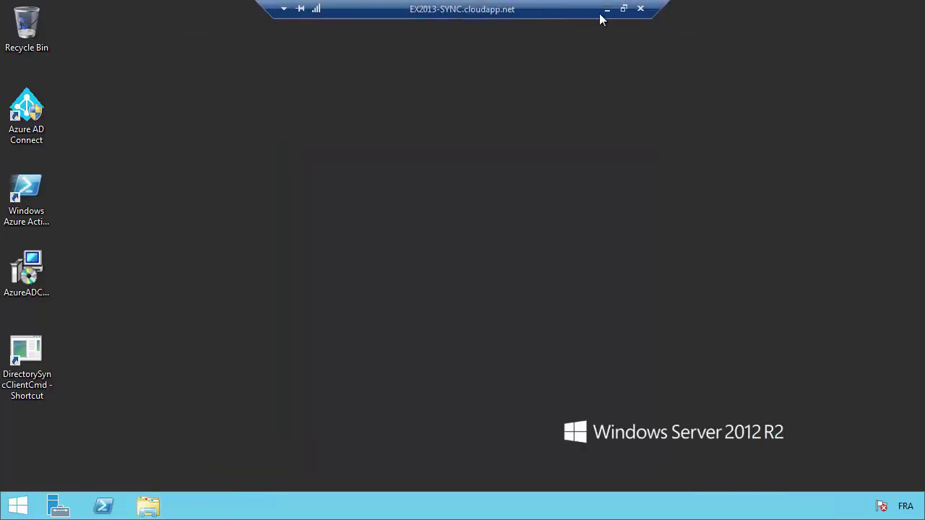
{"action": "left_click", "coordinate": [607, 9]}
{"action": "left_click", "coordinate": [422, 506]}
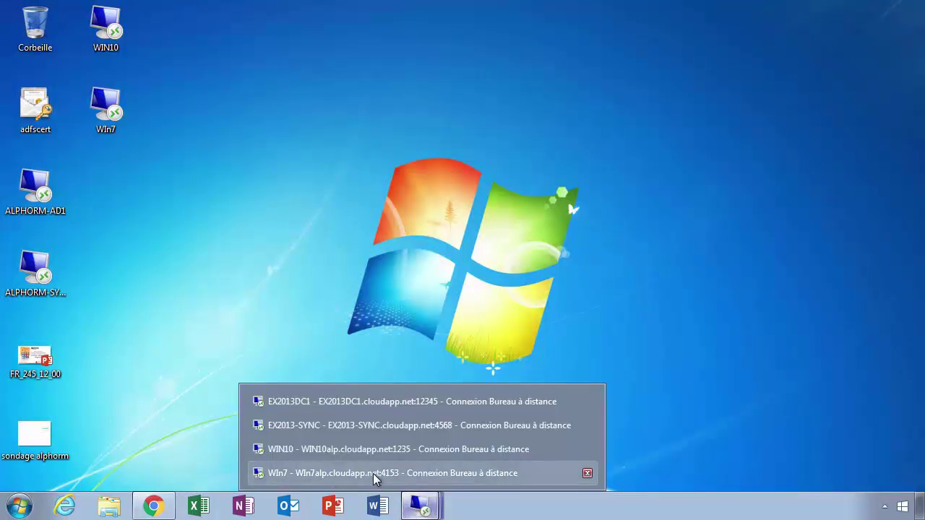
In the WIN10 session, browse File Explorer to the \\ex2013-sync network share
{"action": "left_click", "coordinate": [366, 451]}
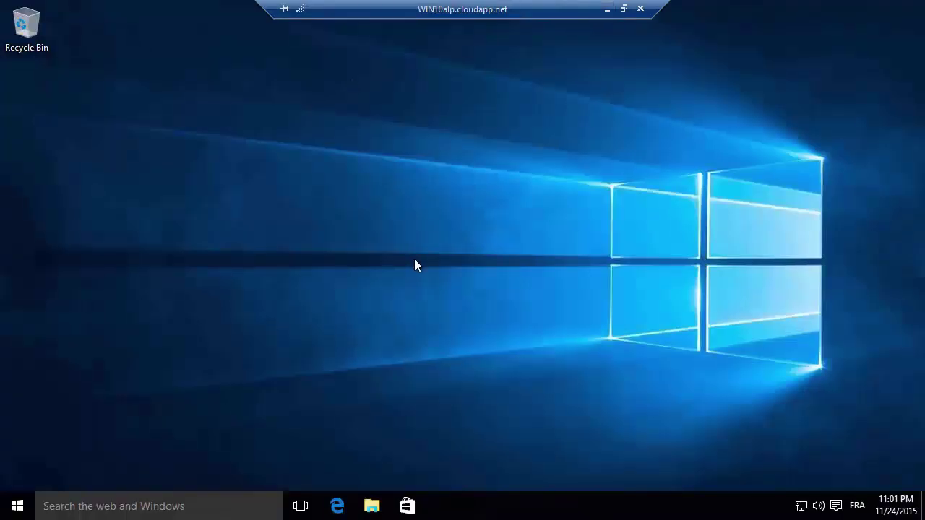
{"action": "left_click", "coordinate": [371, 506]}
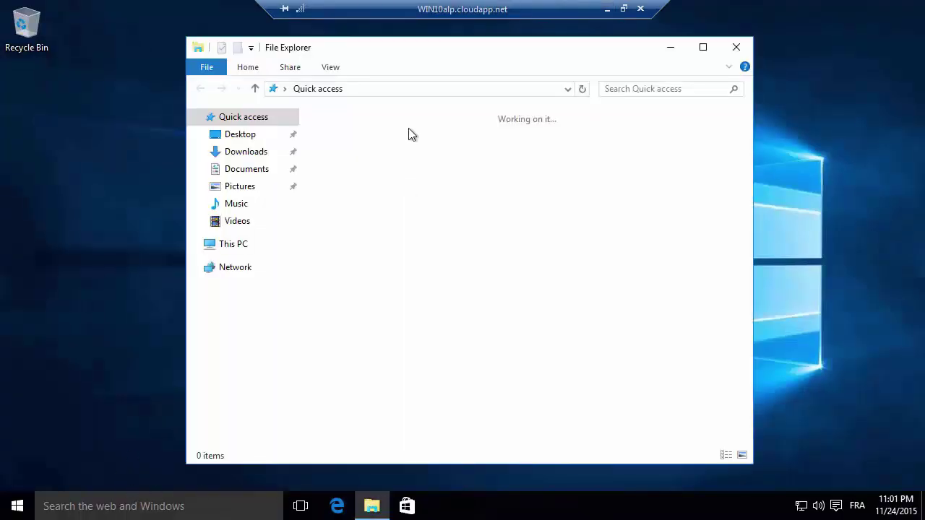
{"action": "left_click", "coordinate": [390, 93]}
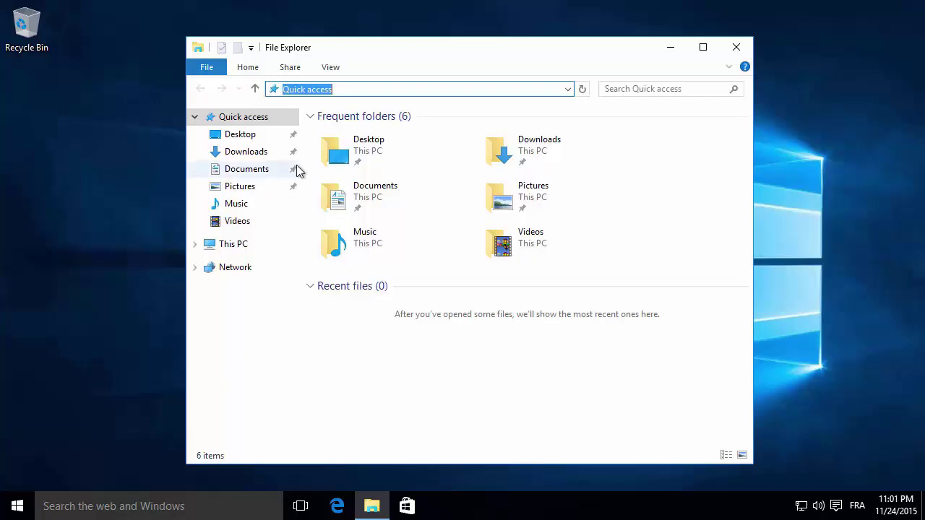
{"action": "left_click", "coordinate": [17, 505]}
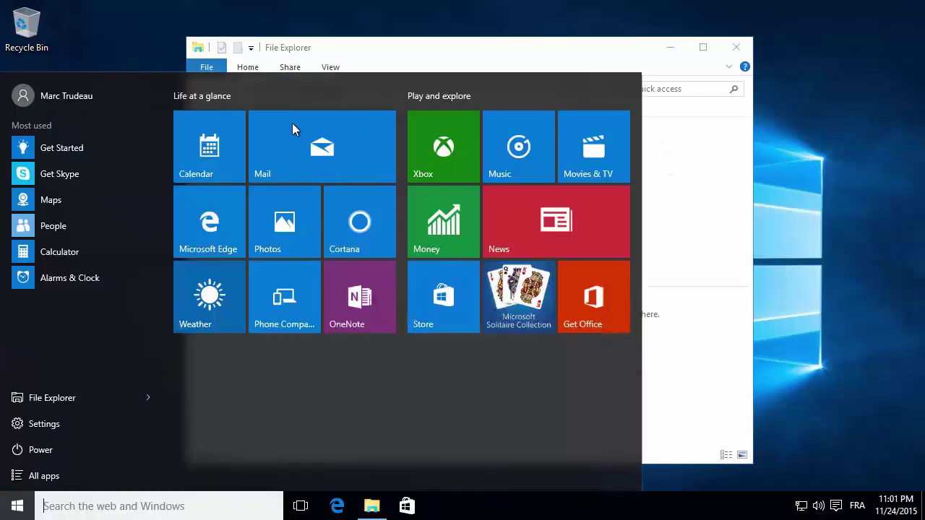
{"action": "left_click", "coordinate": [606, 50]}
{"action": "left_click", "coordinate": [516, 92]}
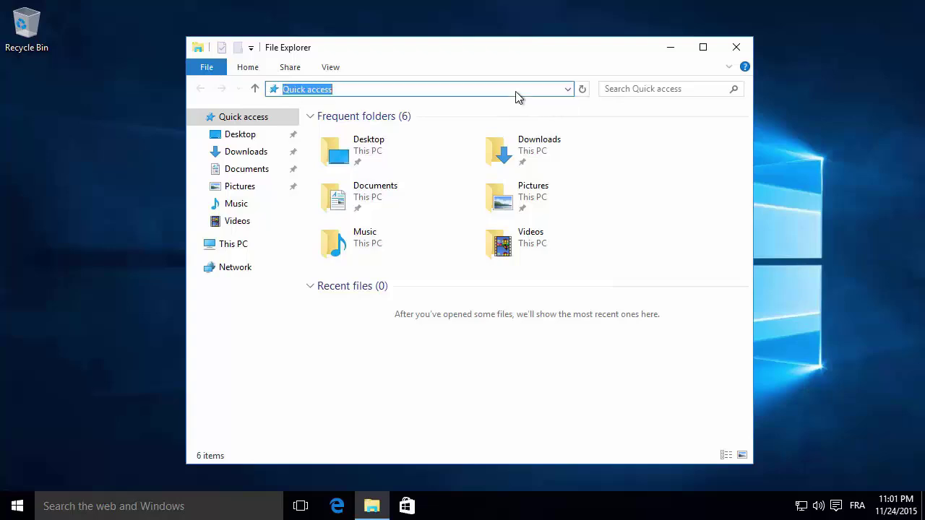
{"action": "type", "text": "\\\\"}
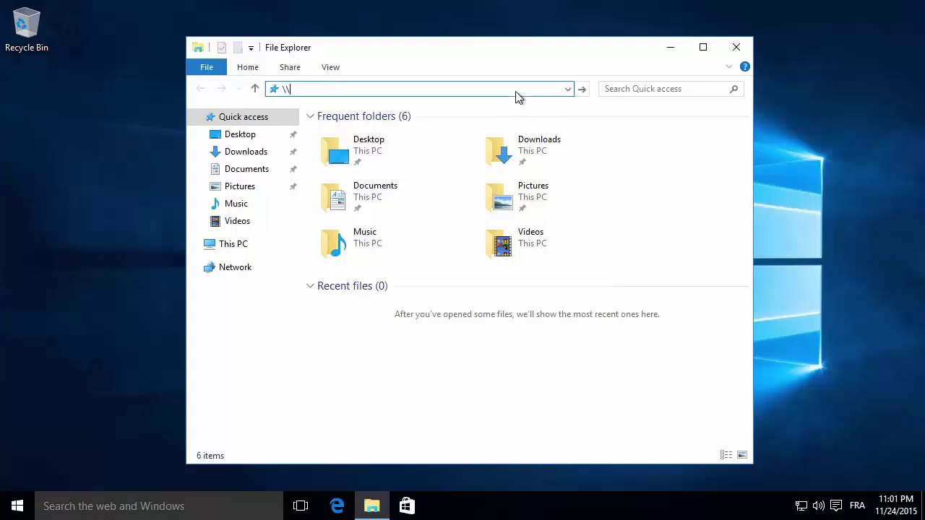
{"action": "type", "text": "ex2013-sync"}
{"action": "key", "text": "Return"}
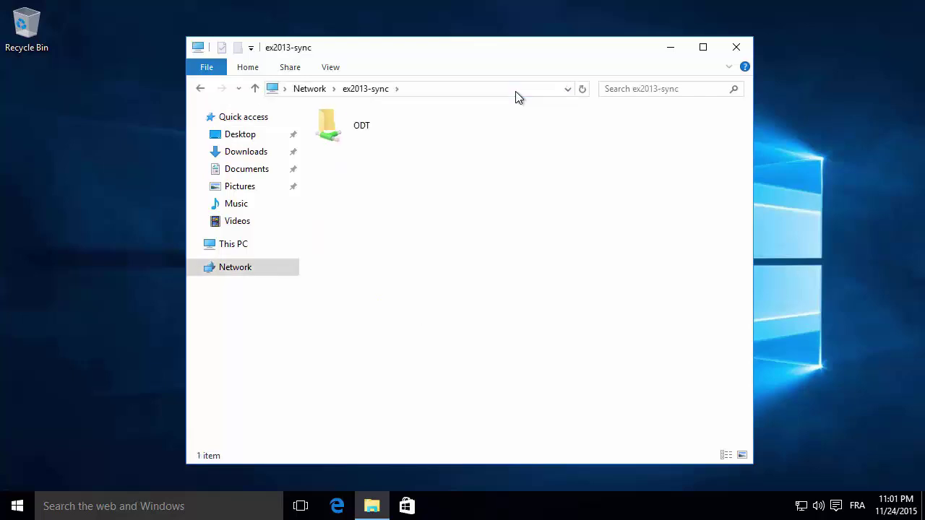
Create a test text file named 'dsffd' in the ODT share, then permanently delete it
{"action": "double_click", "coordinate": [346, 117]}
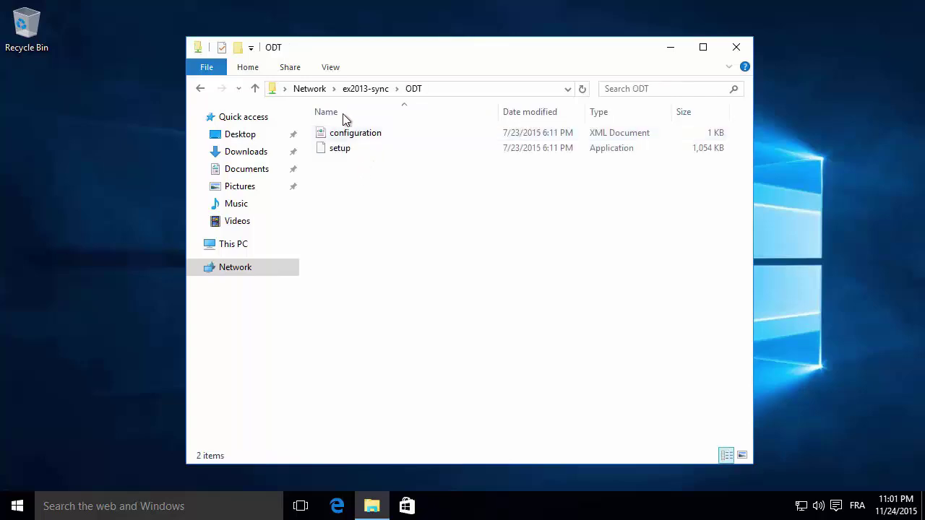
{"action": "right_click", "coordinate": [369, 197]}
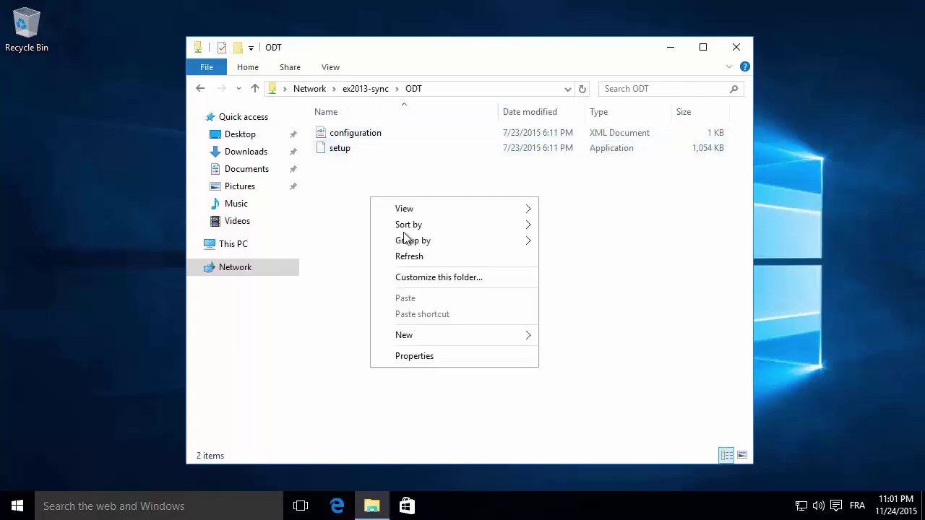
{"action": "mouse_move", "coordinate": [424, 336]}
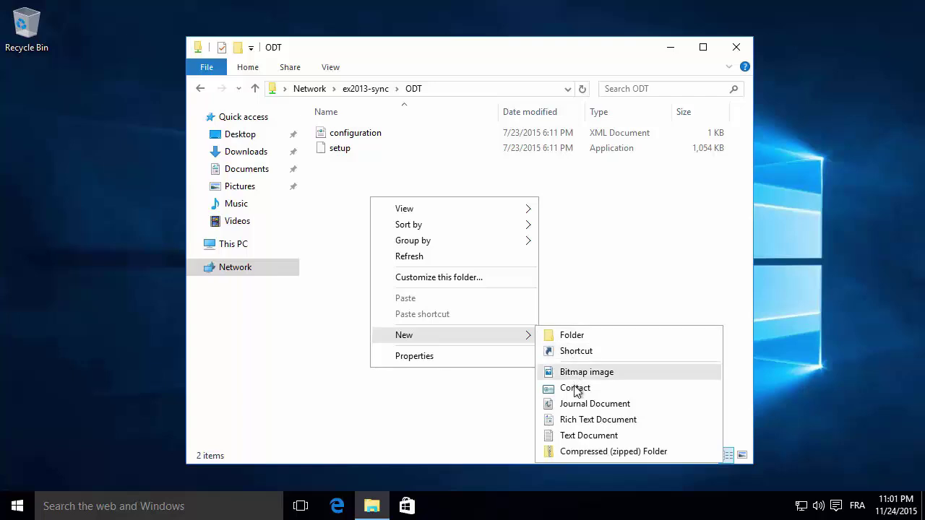
{"action": "left_click", "coordinate": [578, 434]}
{"action": "type", "text": "dsffd"}
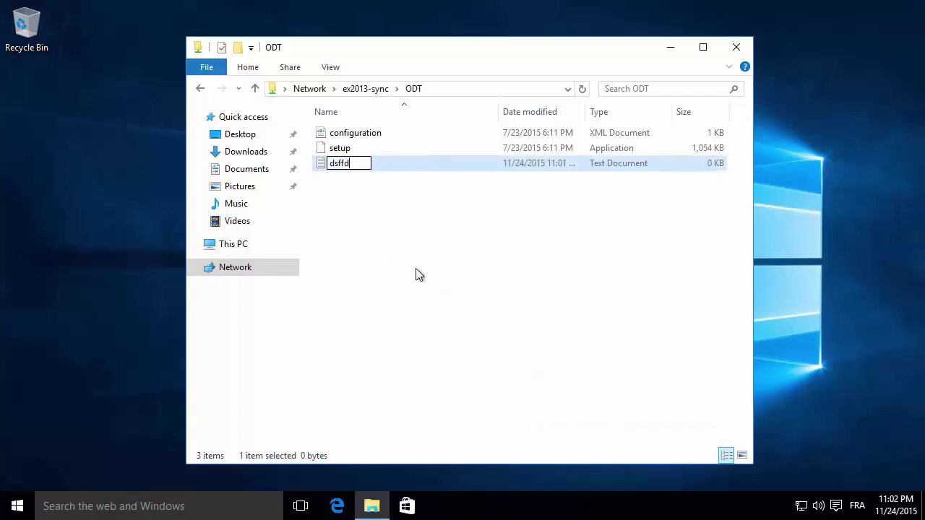
{"action": "left_click", "coordinate": [405, 261]}
{"action": "left_click", "coordinate": [336, 167]}
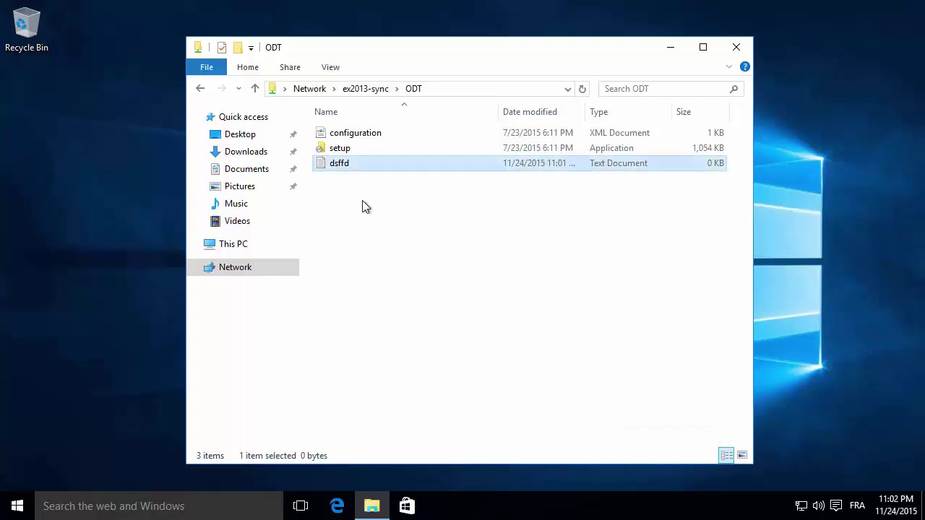
{"action": "key", "text": "Delete"}
{"action": "key", "text": "Return"}
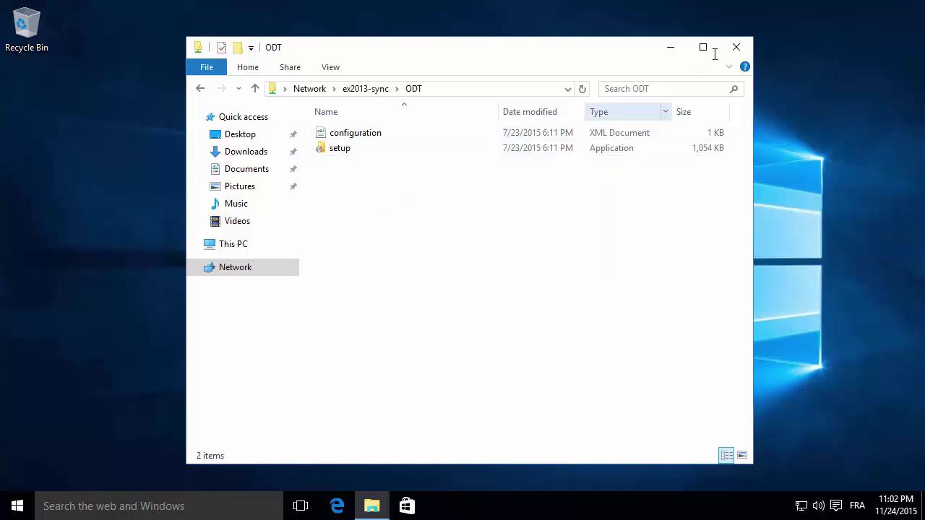
Close the WIN10 ODT folder window and minimize the WIN10 remote session
{"action": "left_click", "coordinate": [736, 48]}
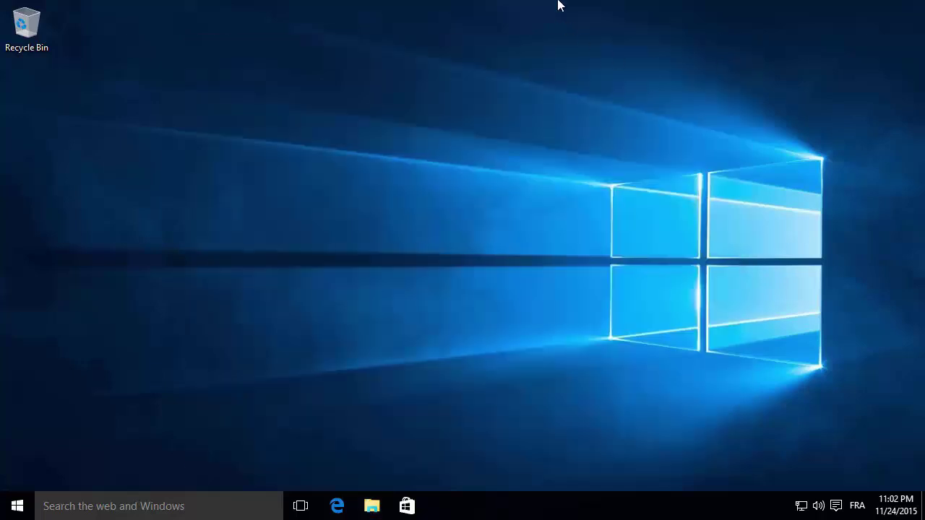
{"action": "mouse_move", "coordinate": [557, 3]}
{"action": "left_click", "coordinate": [606, 10]}
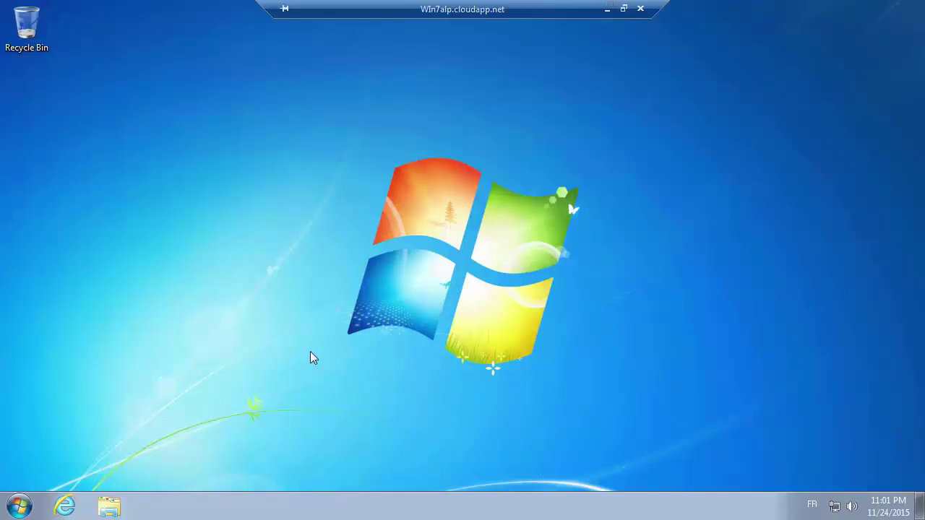
In Win7 Explorer, go to \\ex2013-sync and open the ODT share
{"action": "key", "text": "super+e"}
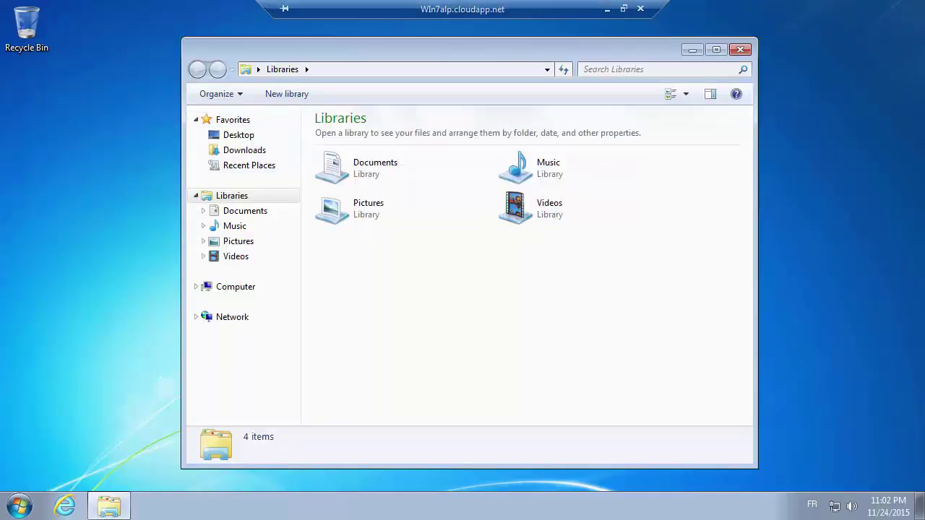
{"action": "key", "text": "super"}
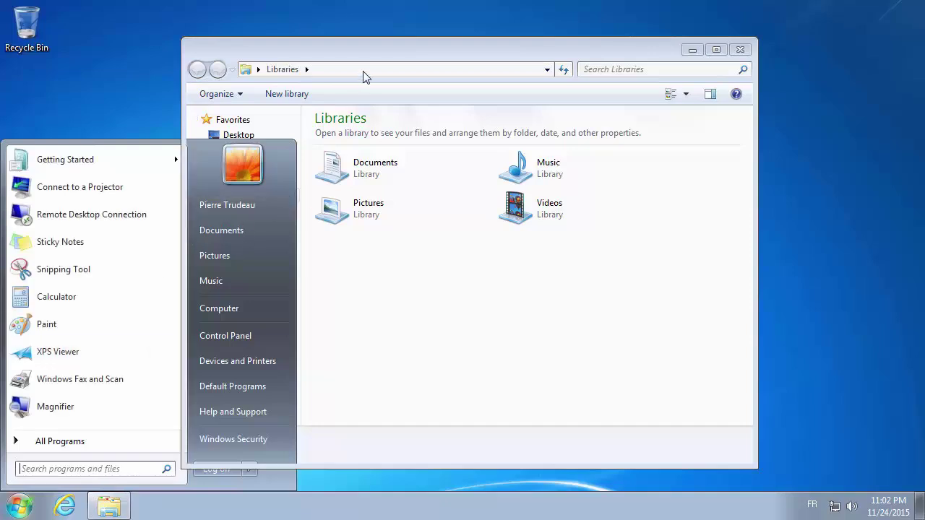
{"action": "left_click", "coordinate": [363, 73]}
{"action": "type", "text": "\\"}
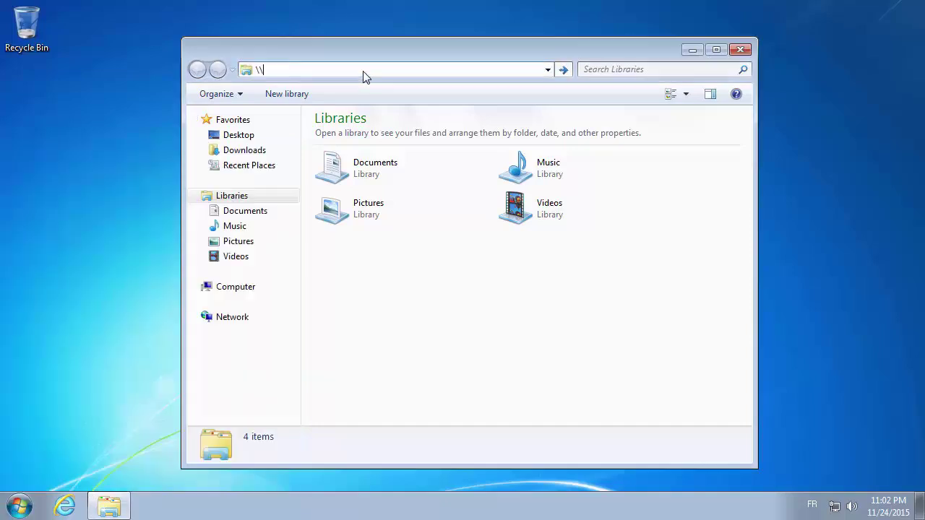
{"action": "type", "text": "\\ex2013-sync"}
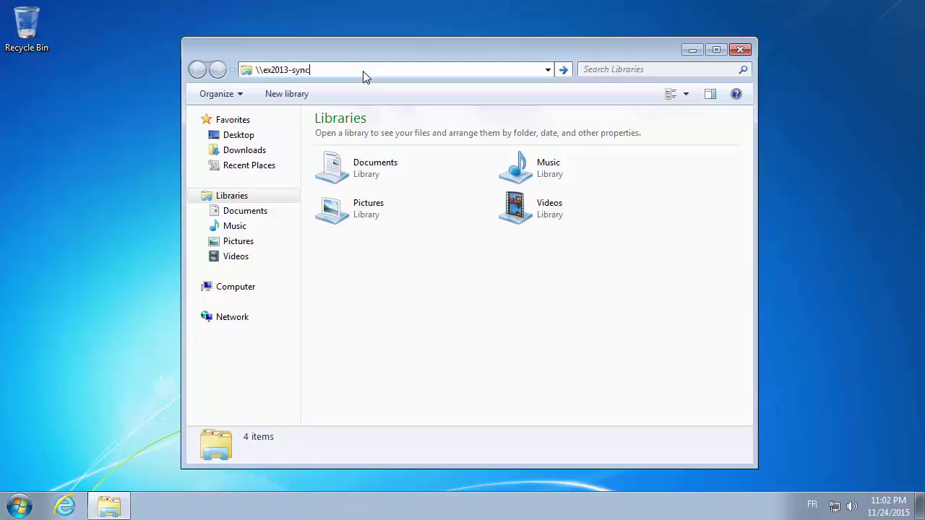
{"action": "key", "text": "Return"}
{"action": "left_click", "coordinate": [371, 133]}
{"action": "double_click", "coordinate": [371, 133]}
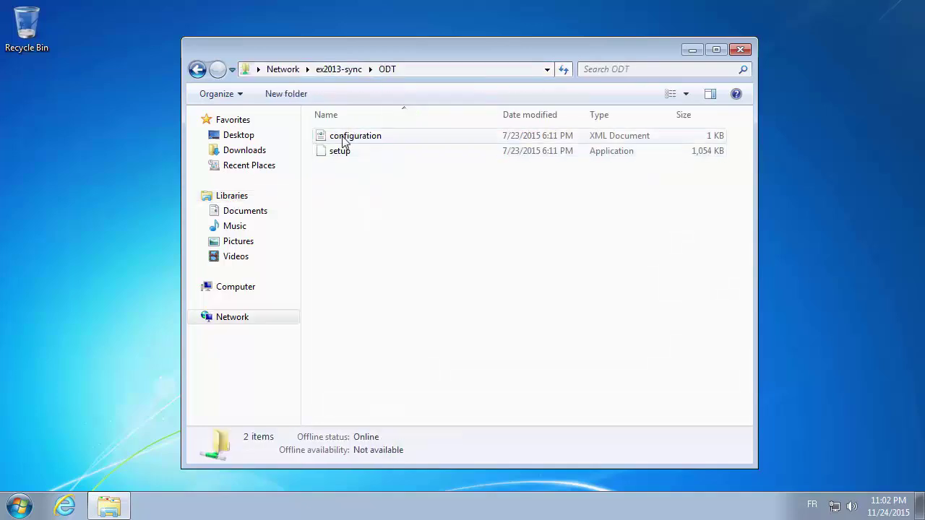
Create a New Text Document in the ODT share, then delete it
{"action": "right_click", "coordinate": [368, 204]}
{"action": "mouse_move", "coordinate": [418, 343]}
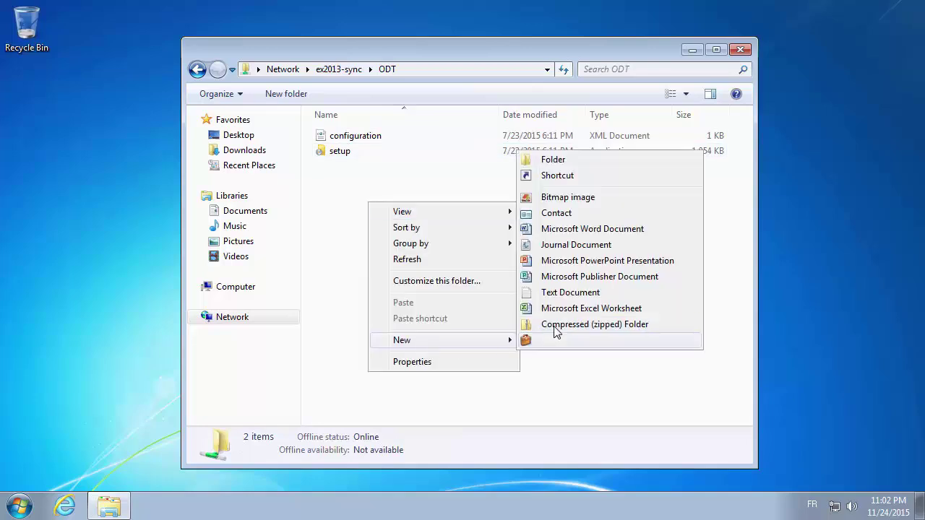
{"action": "left_click", "coordinate": [549, 296]}
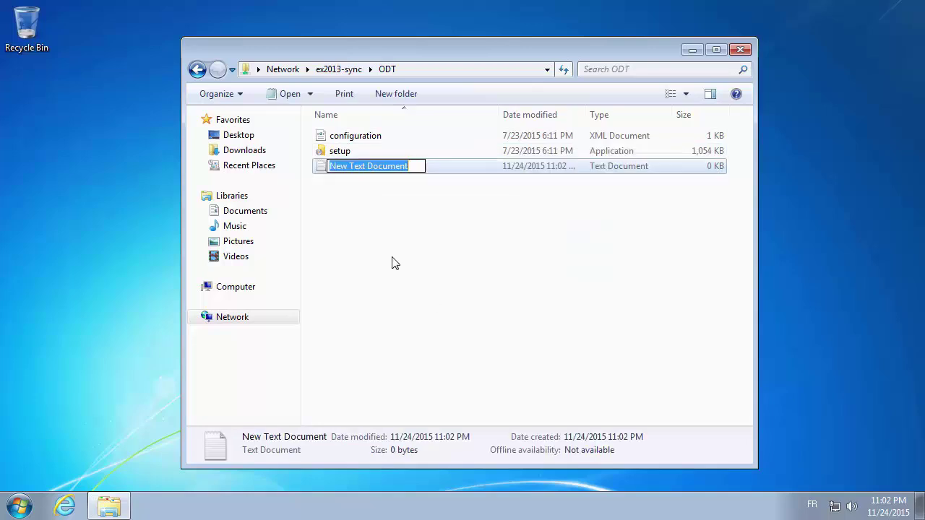
{"action": "left_click", "coordinate": [392, 262]}
{"action": "left_click", "coordinate": [368, 171]}
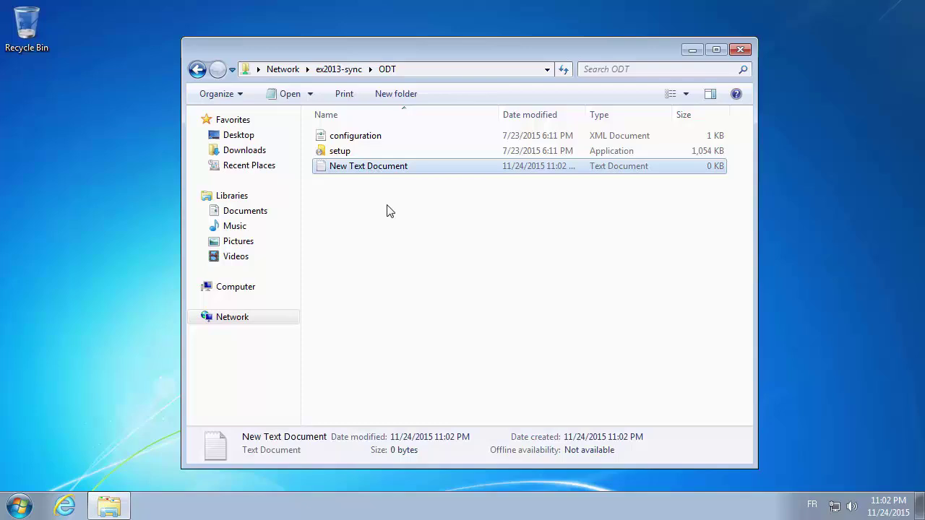
{"action": "key", "text": "Delete"}
{"action": "key", "text": "Return"}
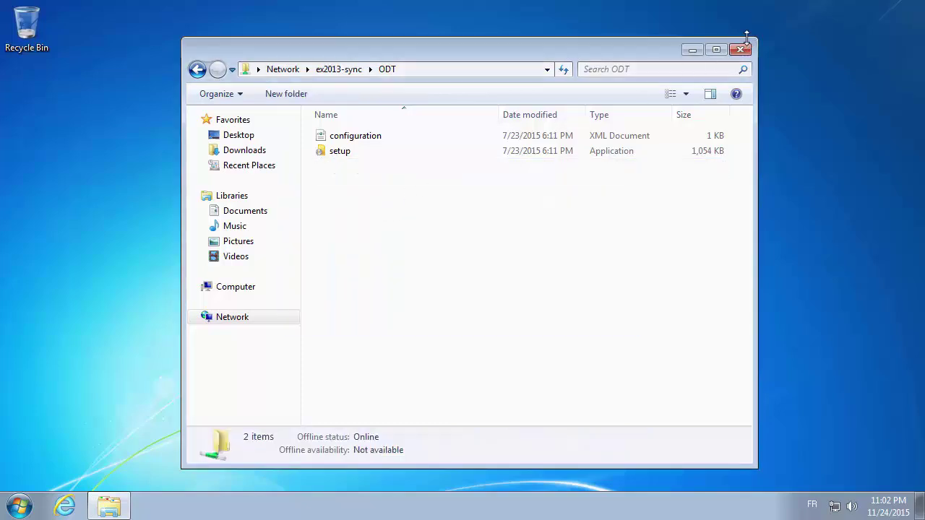
Close the Win7 ODT folder window and minimize the Win7 remote session
{"action": "left_click", "coordinate": [740, 48]}
{"action": "mouse_move", "coordinate": [542, 6]}
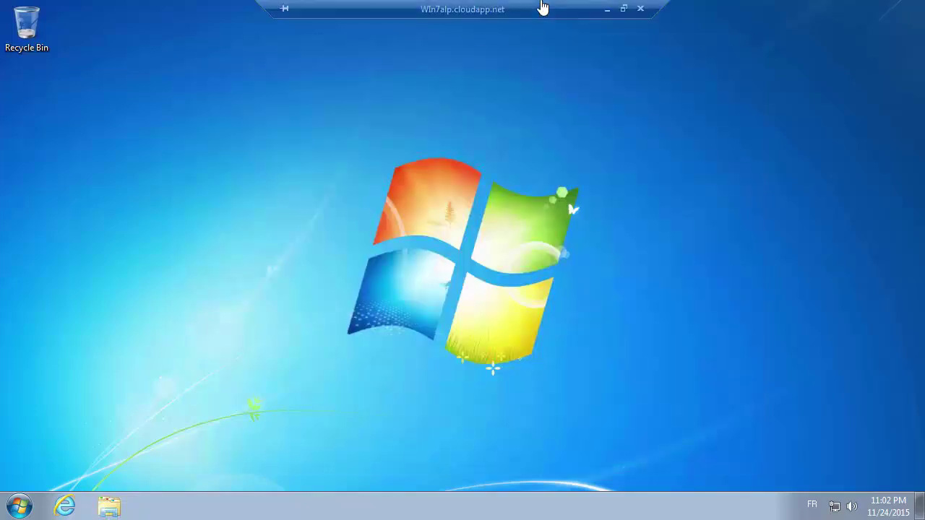
{"action": "left_click", "coordinate": [607, 9]}
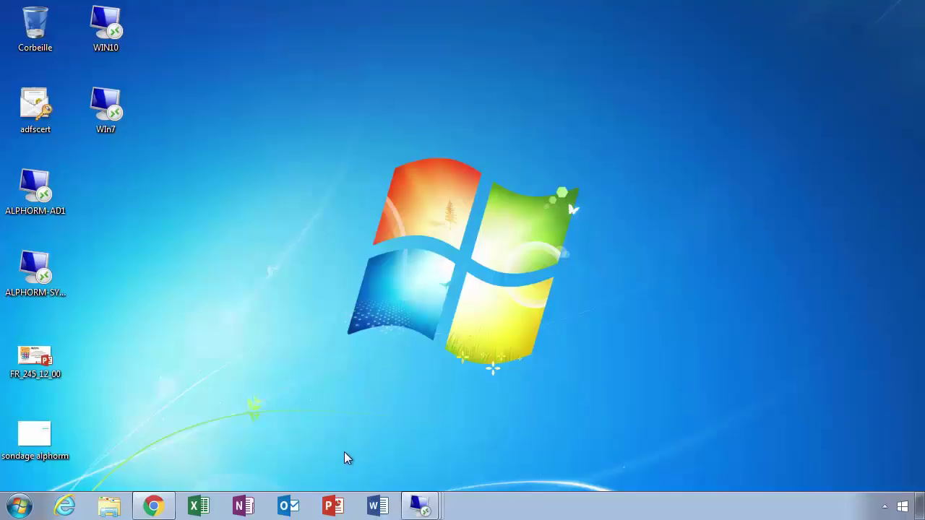
Switch briefly into the WIN10 remote session from the taskbar list, then minimize it again
{"action": "mouse_move", "coordinate": [425, 490]}
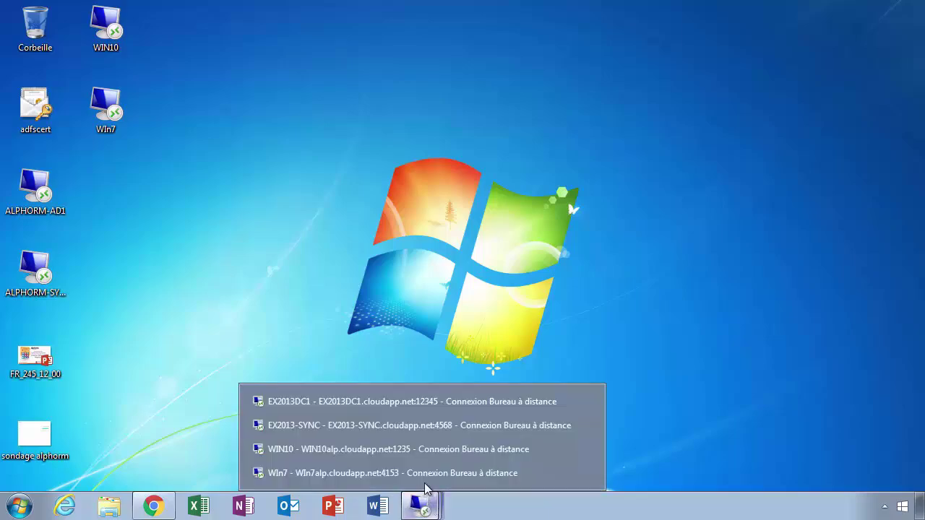
{"action": "left_click", "coordinate": [344, 449]}
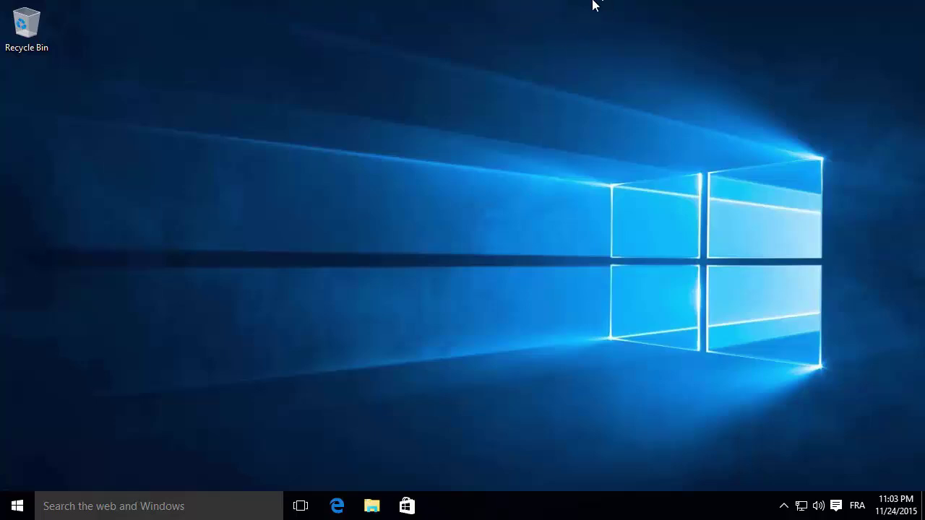
{"action": "left_click", "coordinate": [608, 9]}
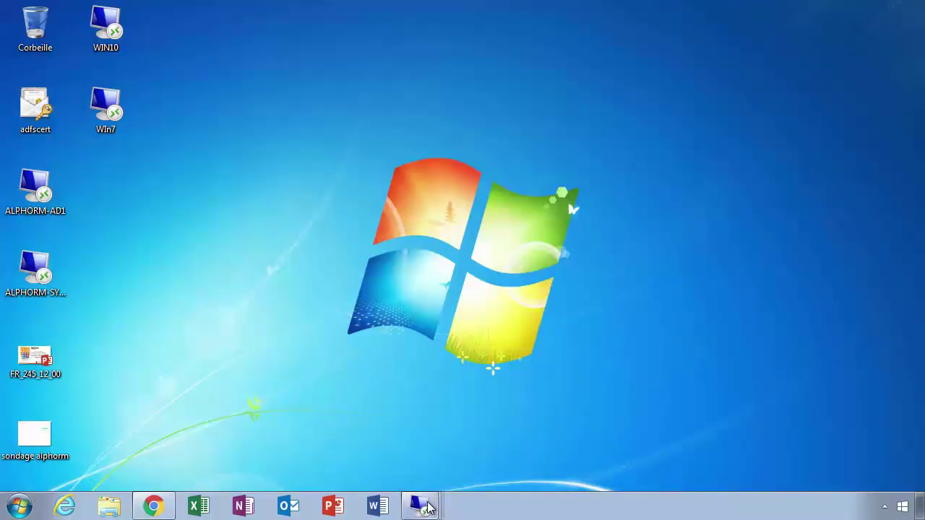
Return to the Win7 session and launch Word 2010 from All Programs > Microsoft Office
{"action": "mouse_move", "coordinate": [421, 506]}
{"action": "left_click", "coordinate": [398, 470]}
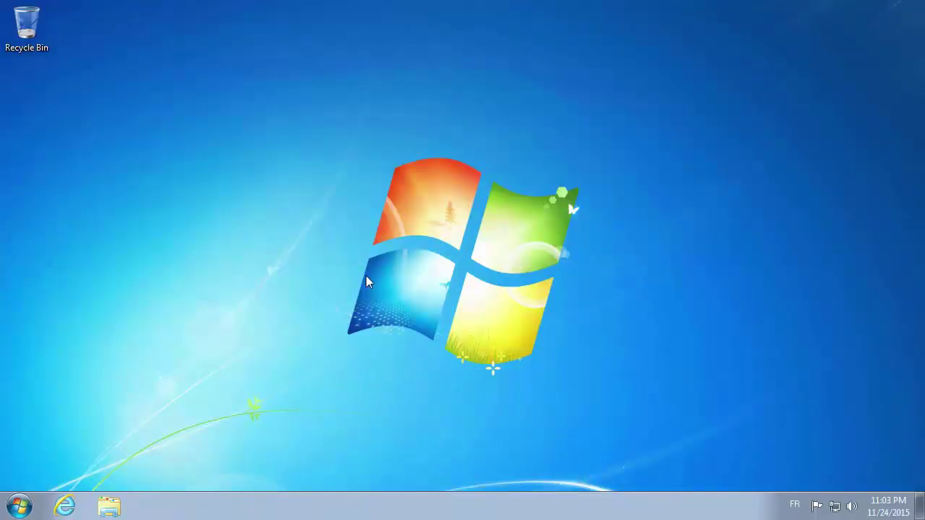
{"action": "left_click", "coordinate": [20, 506]}
{"action": "left_click", "coordinate": [70, 440]}
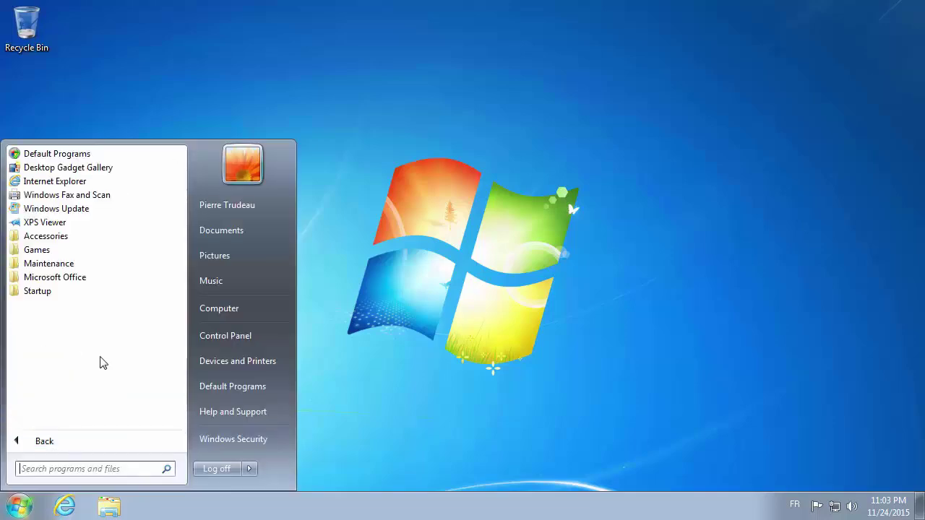
{"action": "left_click", "coordinate": [52, 282]}
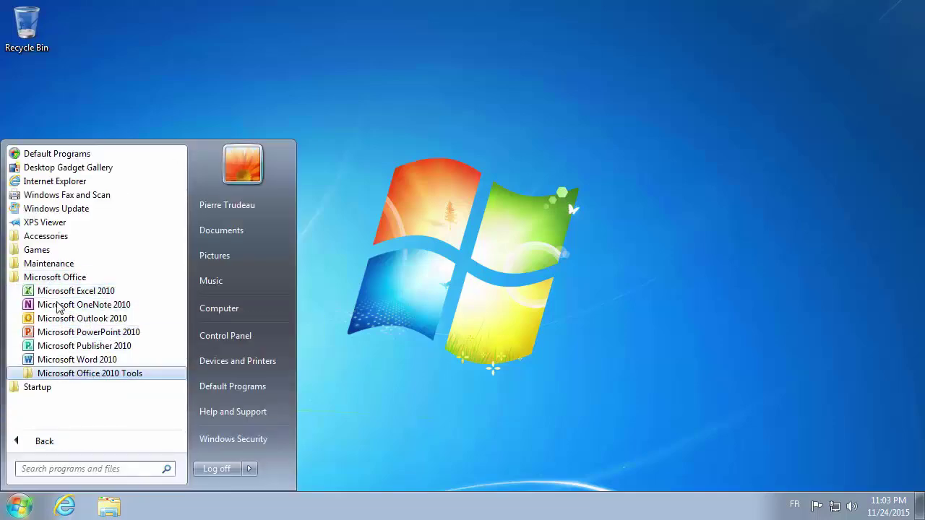
{"action": "left_click", "coordinate": [76, 360]}
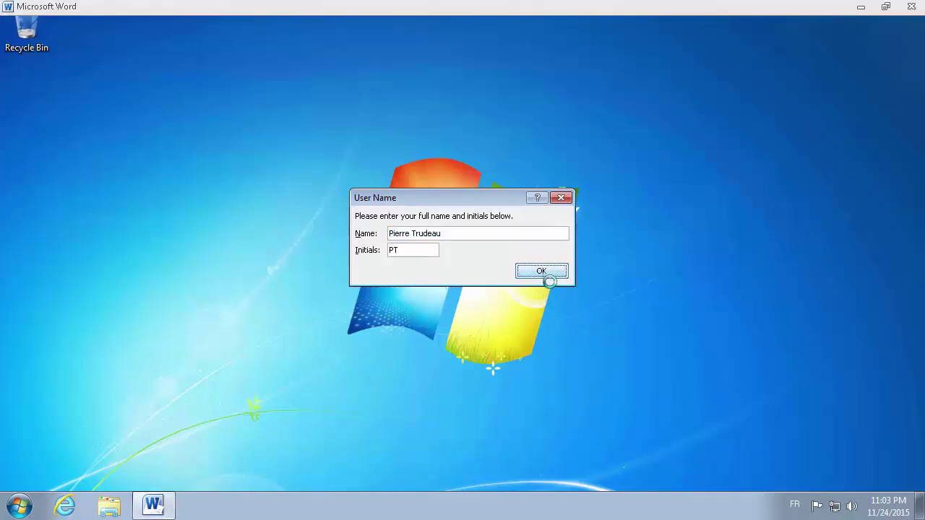
Accept the prefilled user name, skip activation, apply Use Recommended Settings, then close Word
{"action": "left_click", "coordinate": [541, 271]}
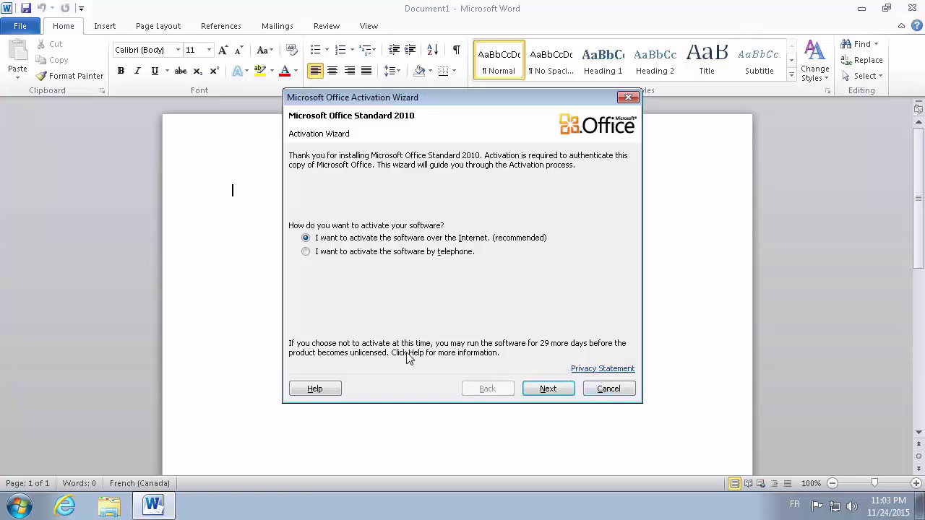
{"action": "left_click", "coordinate": [608, 390]}
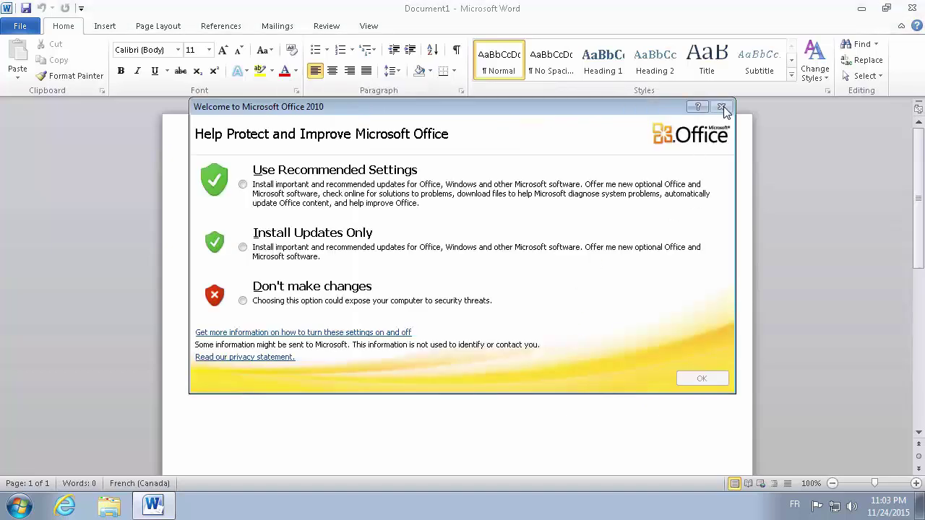
{"action": "left_click", "coordinate": [331, 191]}
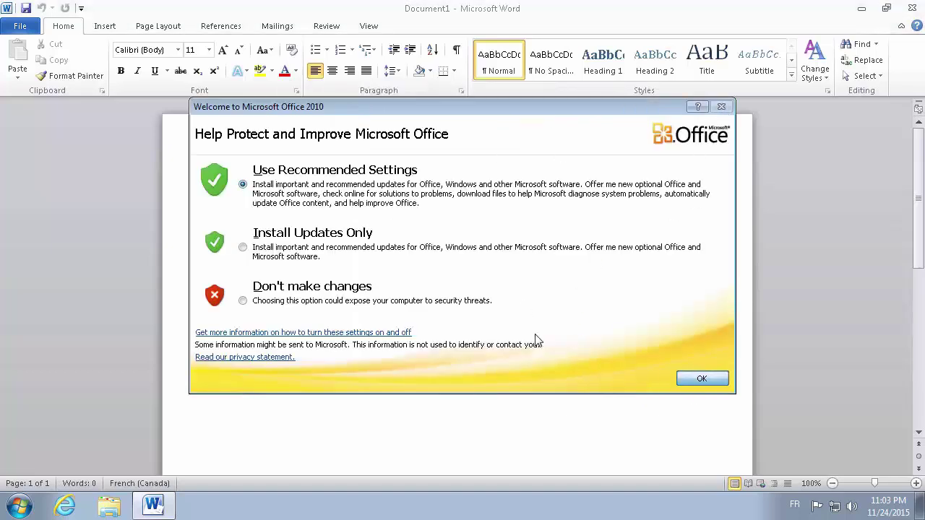
{"action": "left_click", "coordinate": [699, 377]}
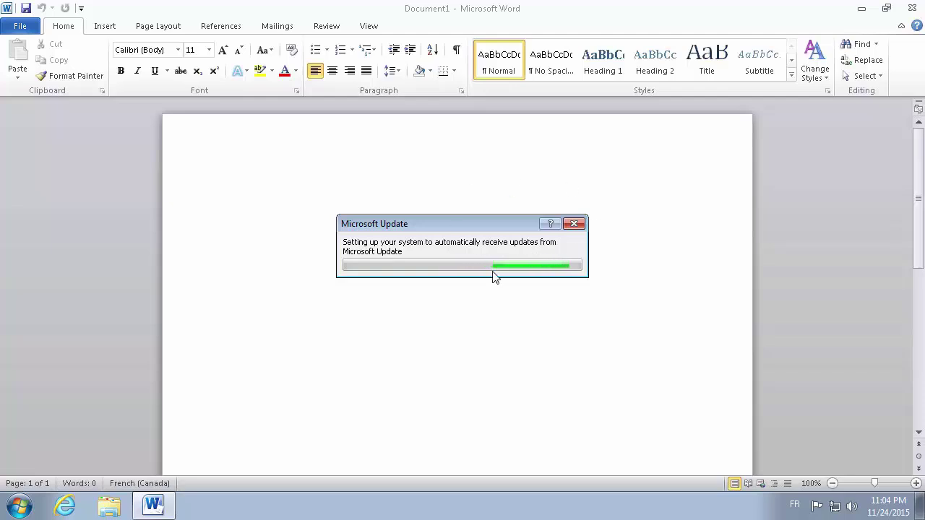
{"action": "left_click", "coordinate": [911, 9]}
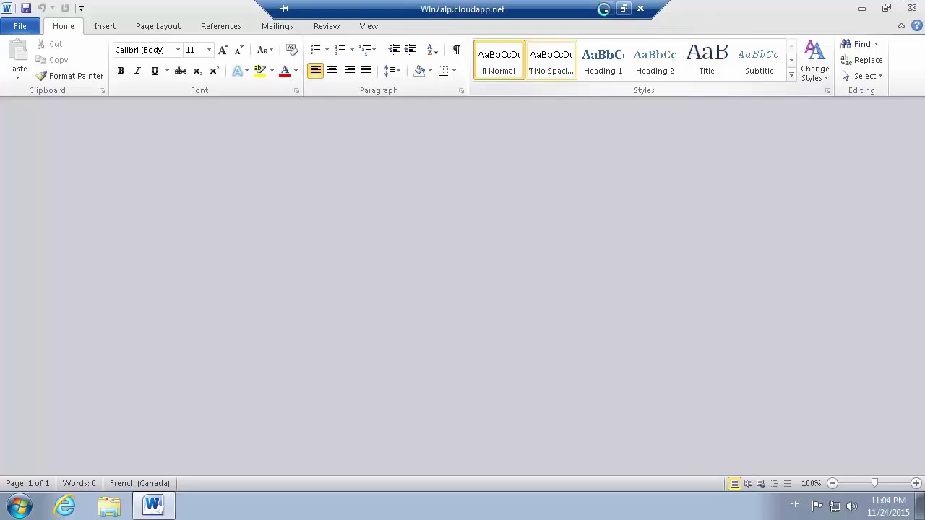